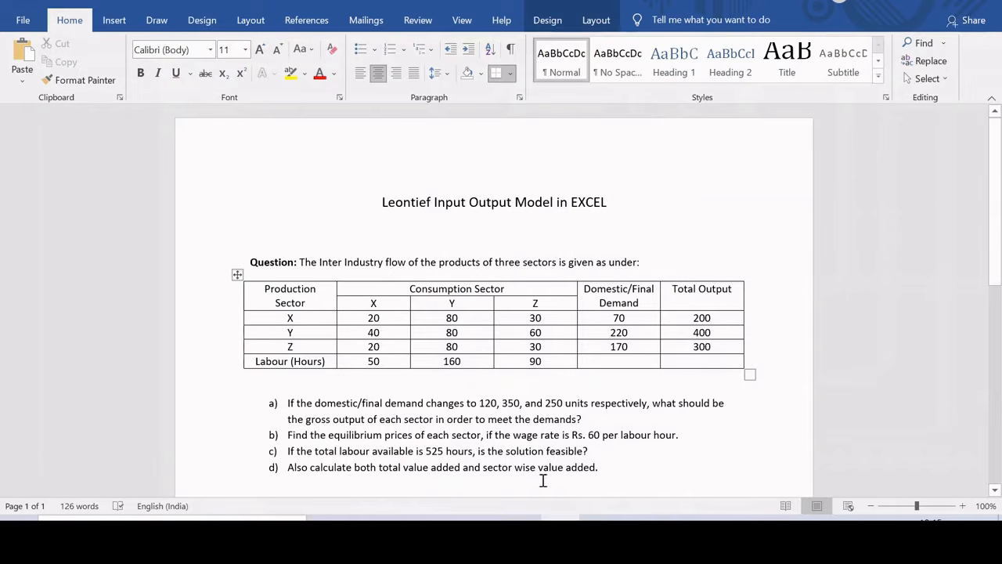
# Switch to the Excel workbook and examine the input-output table's inter-industry flows, final demand and total output formulas
pyautogui.click(600, 531)
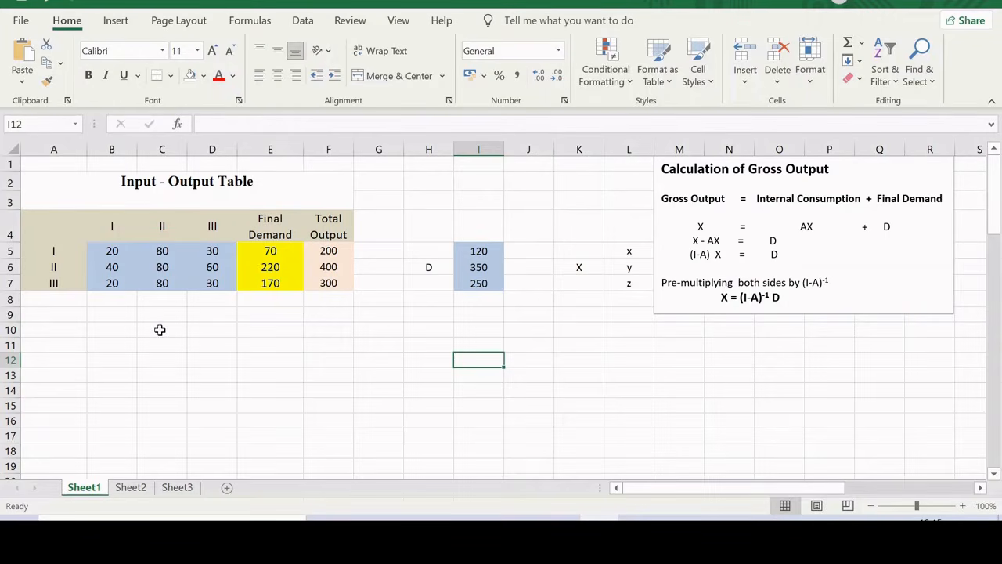
pyautogui.moveTo(102, 251); pyautogui.dragTo(195, 283)
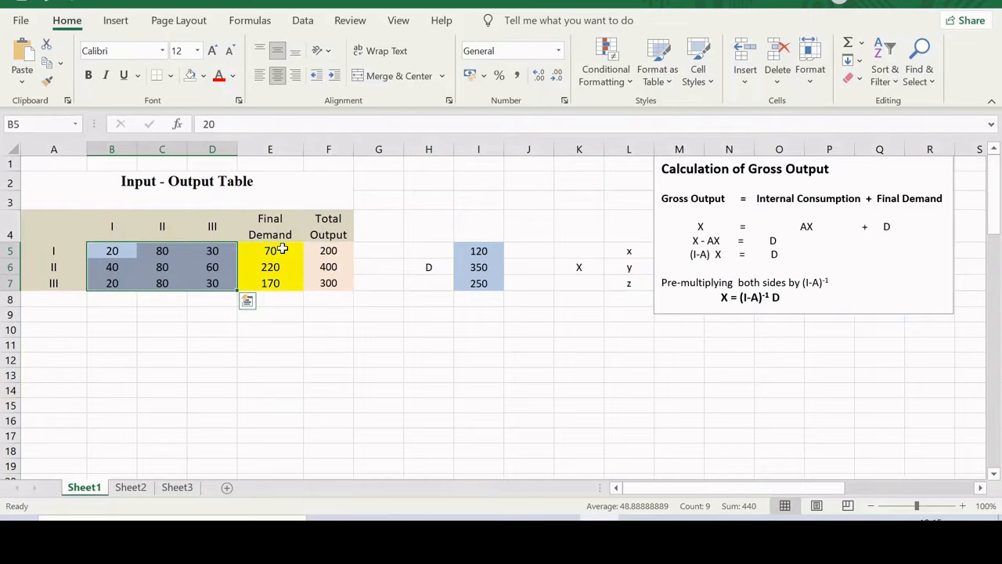
pyautogui.moveTo(282, 249); pyautogui.dragTo(285, 279)
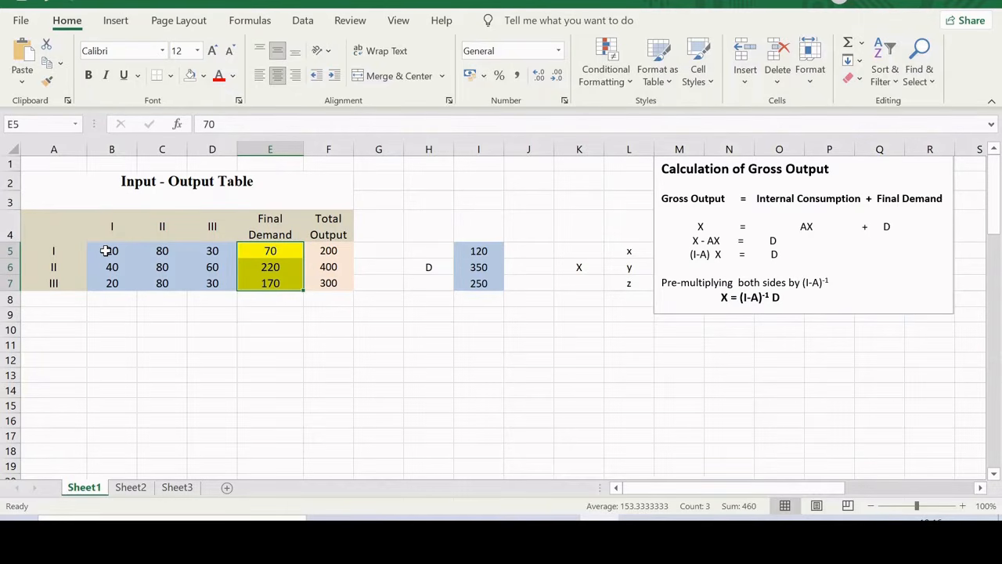
pyautogui.moveTo(106, 250); pyautogui.dragTo(260, 251)
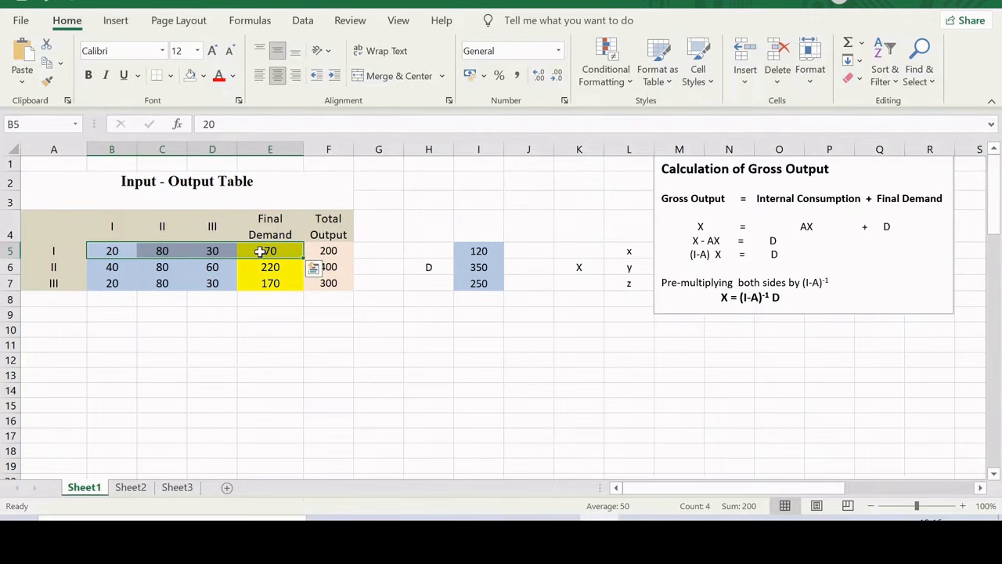
pyautogui.click(332, 251)
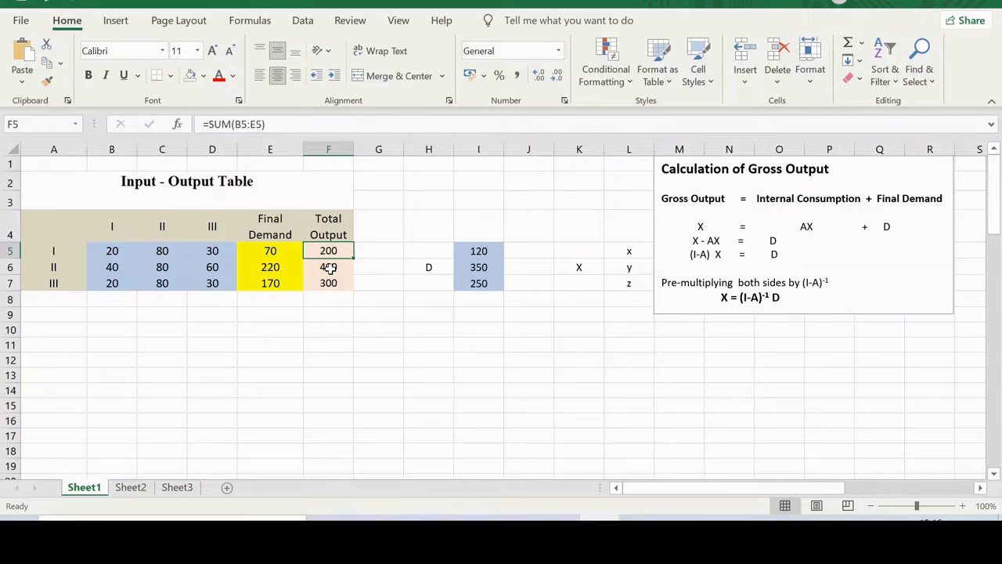
pyautogui.click(328, 267)
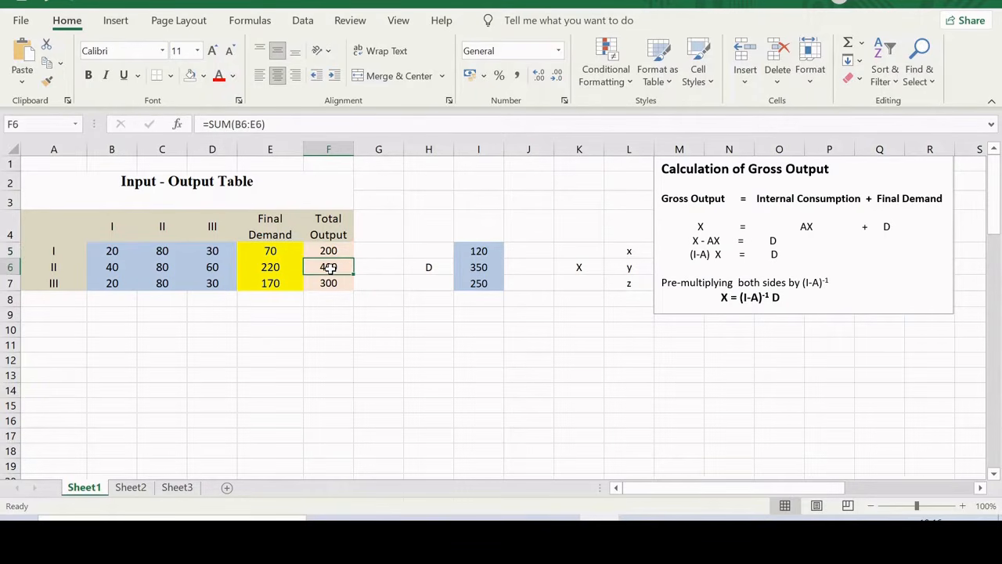
pyautogui.click(329, 280)
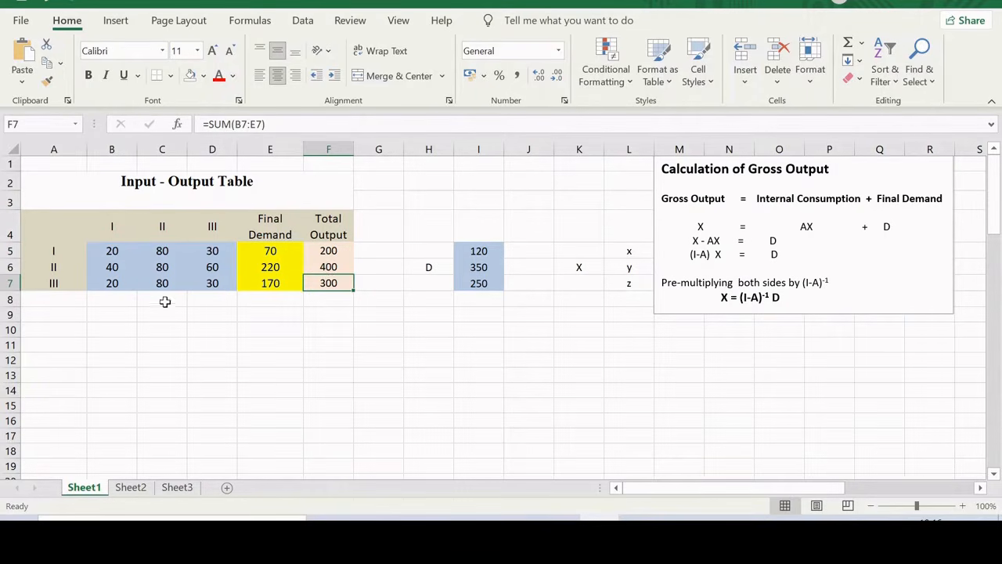
pyautogui.moveTo(119, 249); pyautogui.dragTo(123, 280)
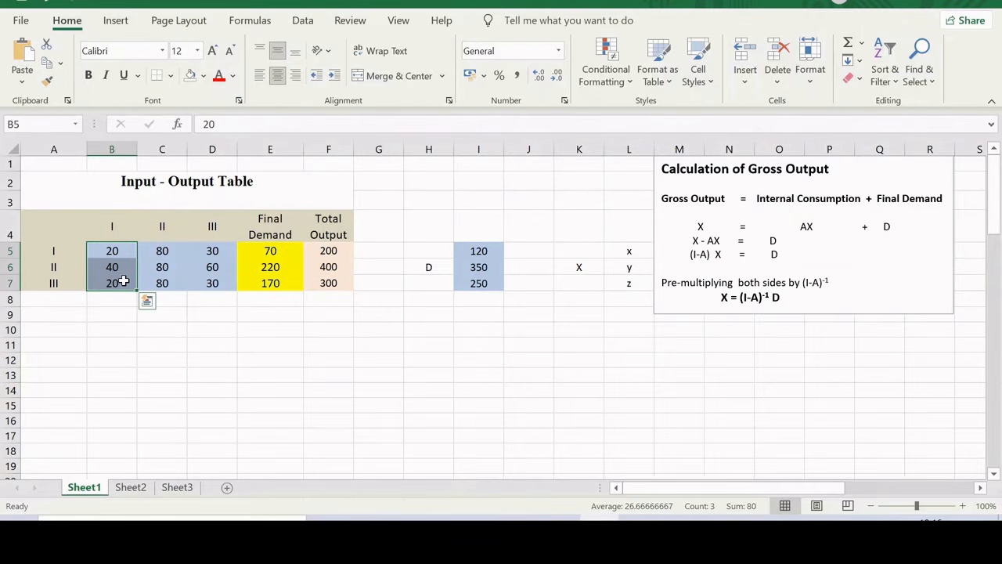
pyautogui.click(211, 268)
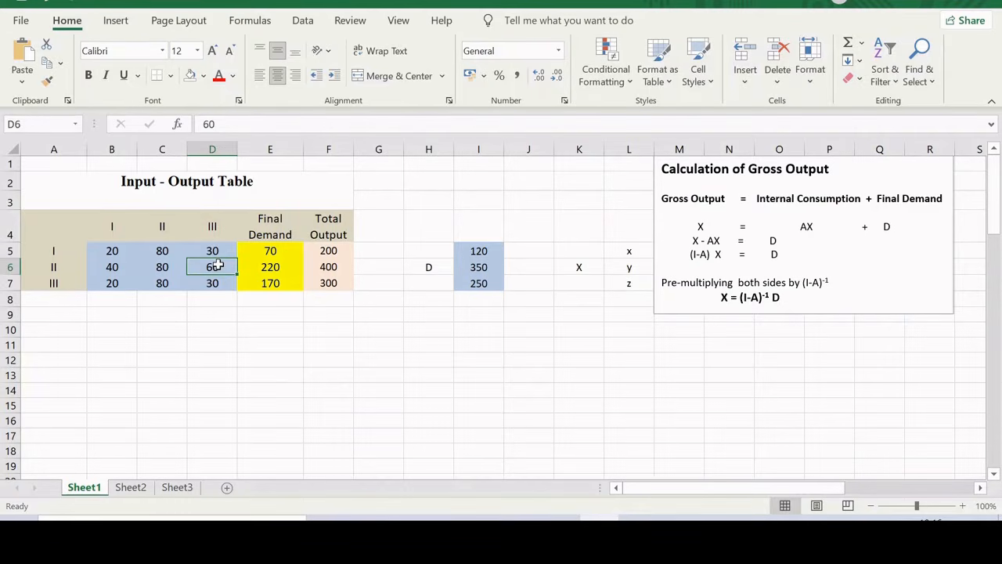
pyautogui.click(109, 286)
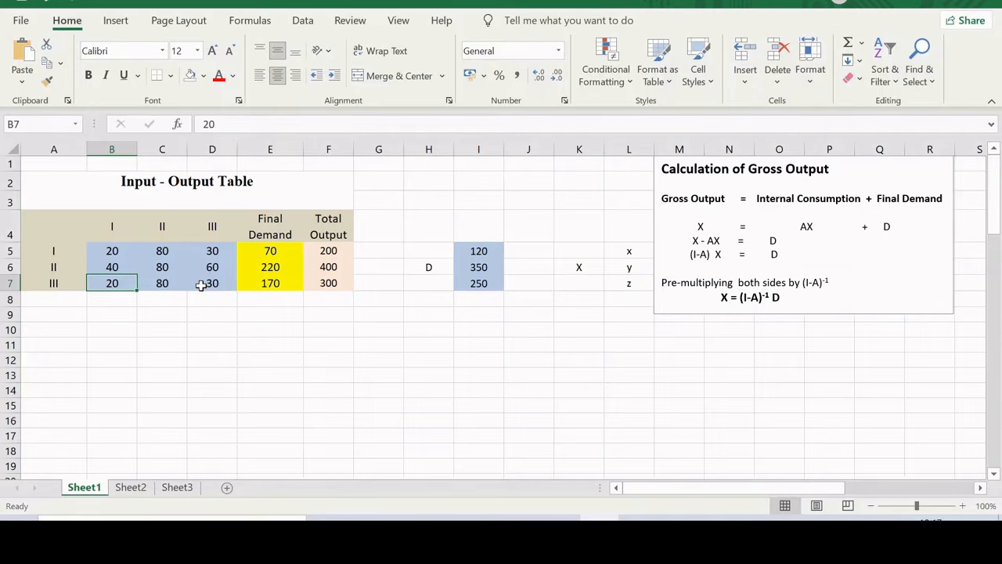
# Examine the output vector X, the new demand vector D and the gross output derivation text box
pyautogui.click(305, 325)
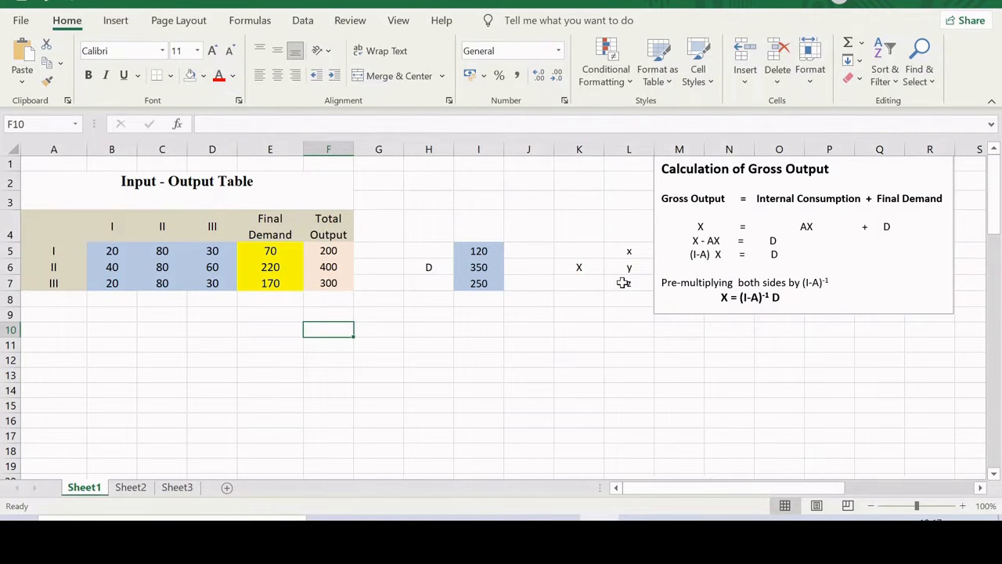
pyautogui.click(586, 267)
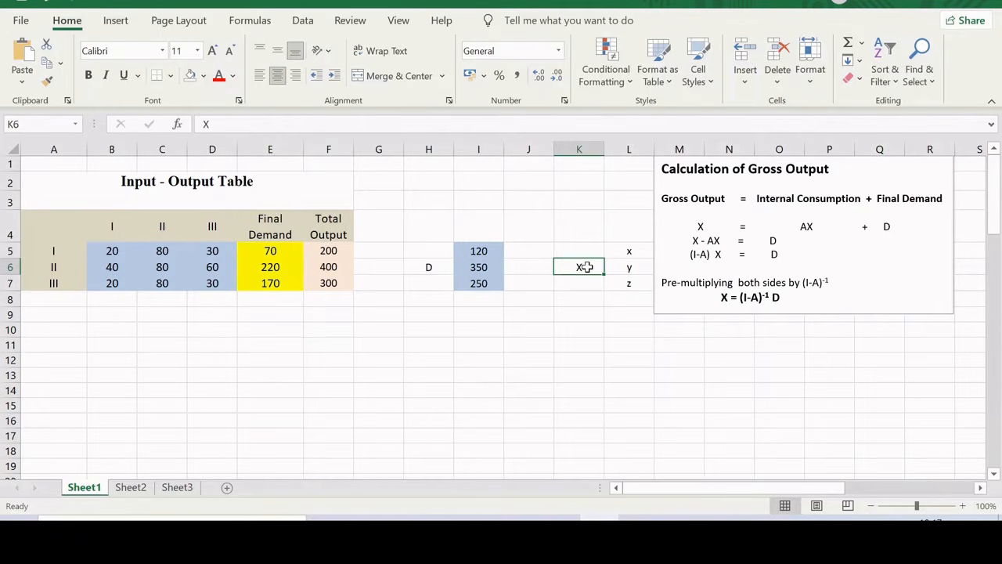
pyautogui.click(428, 267)
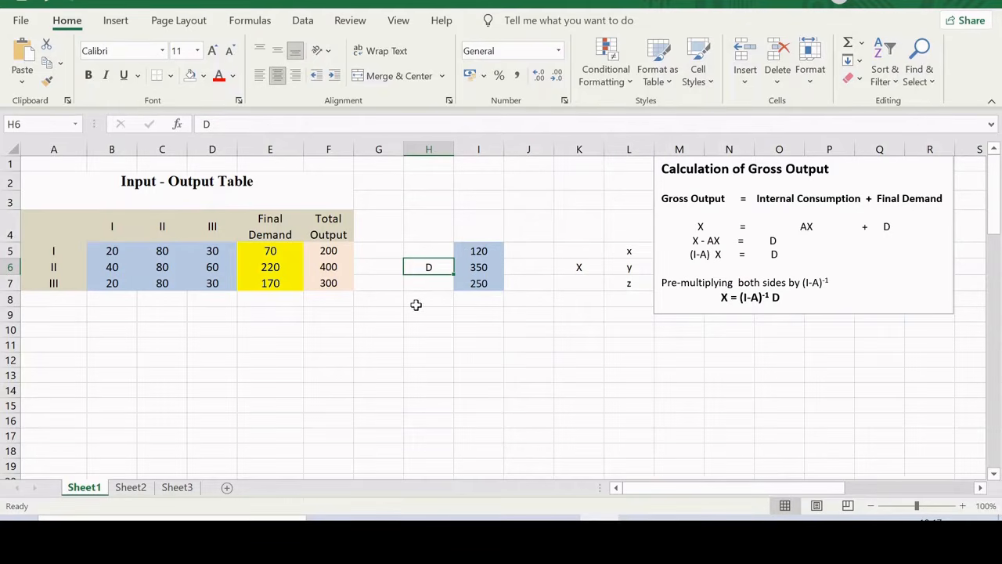
pyautogui.click(417, 317)
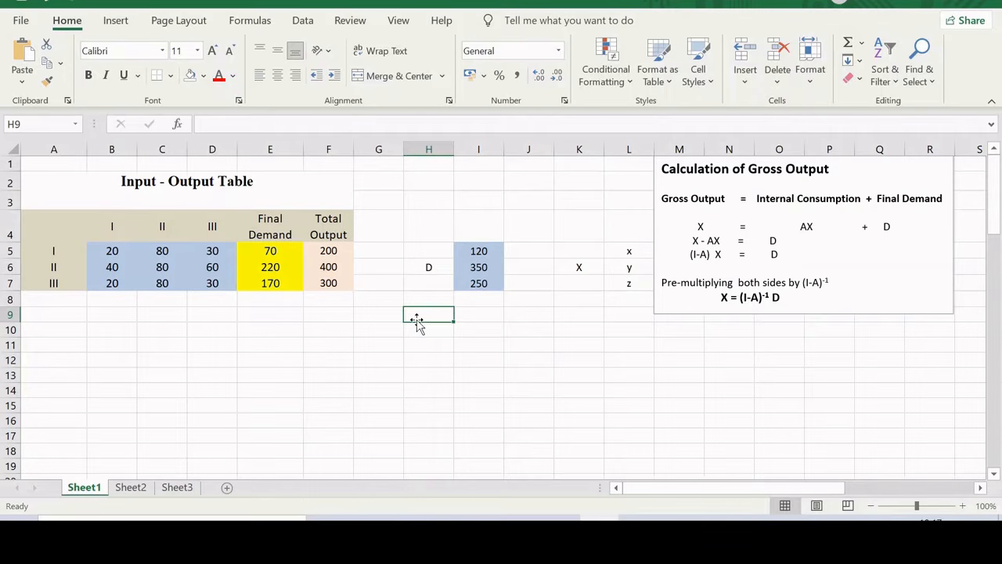
pyautogui.click(664, 197)
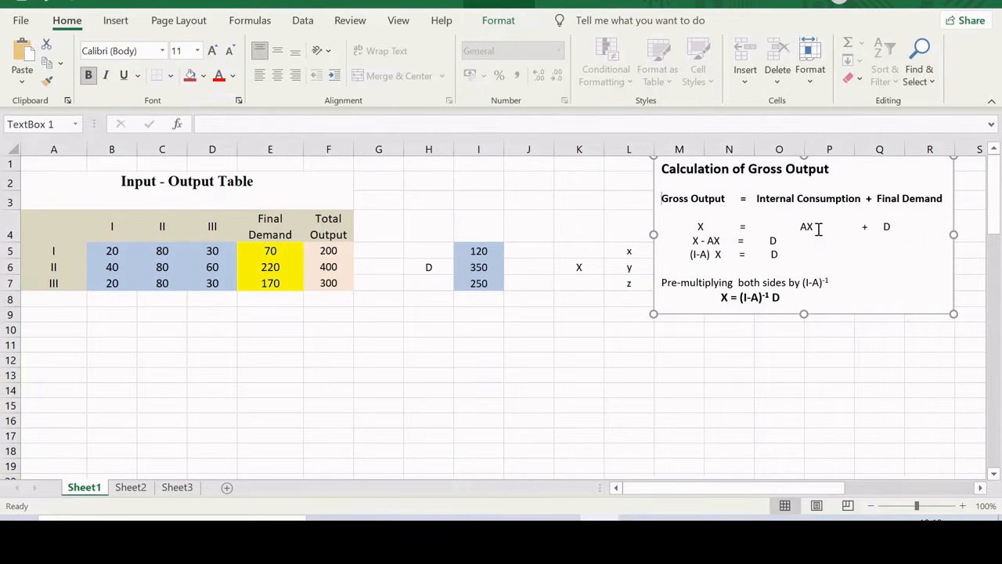
# Enter the matrix label A in cell A11
pyautogui.click(56, 347)
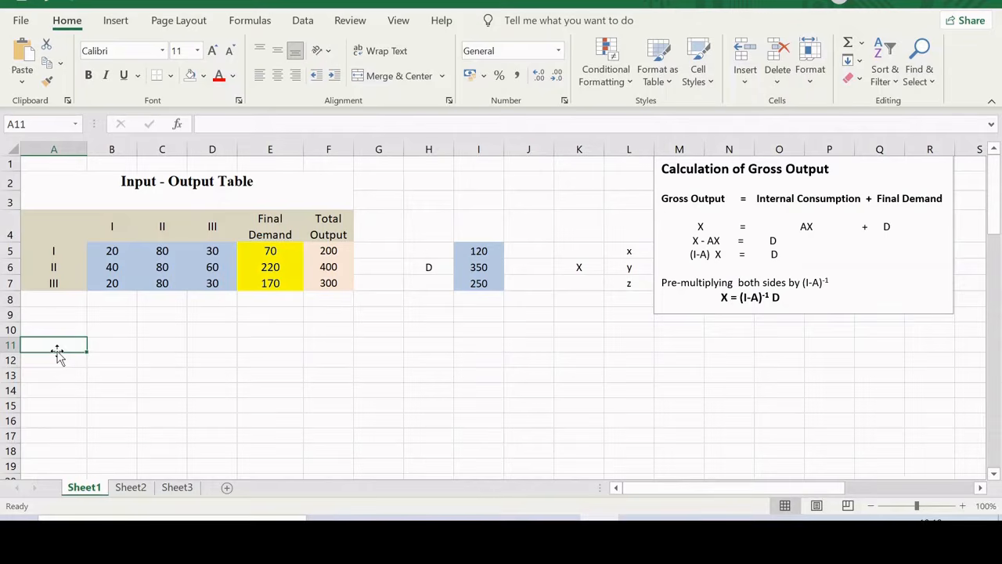
pyautogui.write('A')
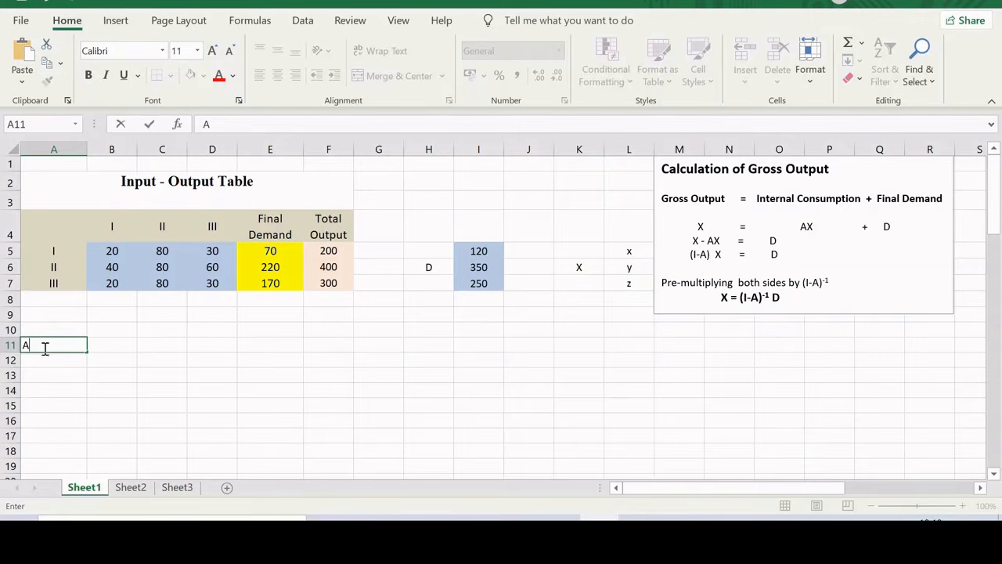
pyautogui.click(115, 329)
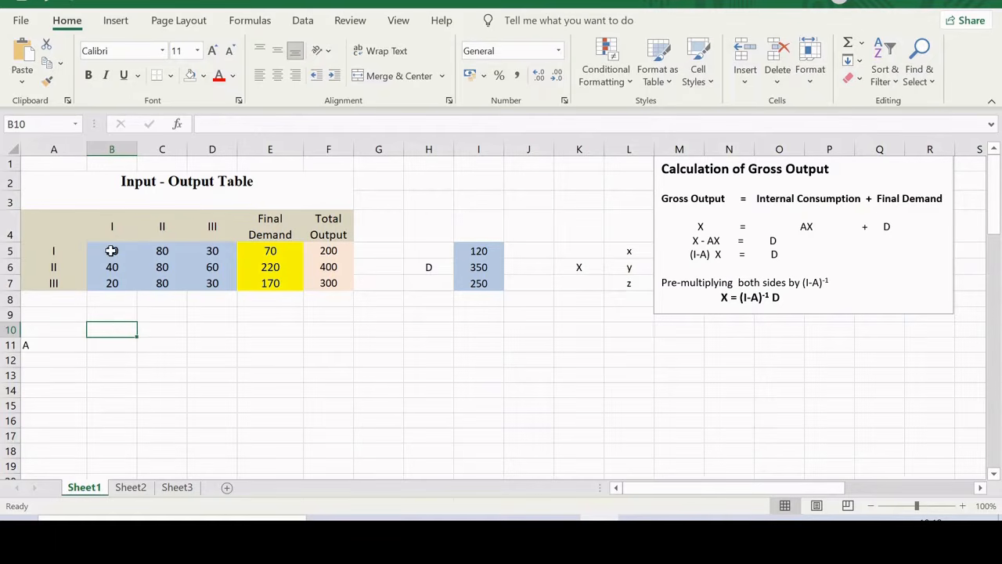
# Calculate sector I's input coefficients by entering =B5/$F$5 in B10 and filling it down to B12
pyautogui.moveTo(111, 250); pyautogui.dragTo(110, 277)
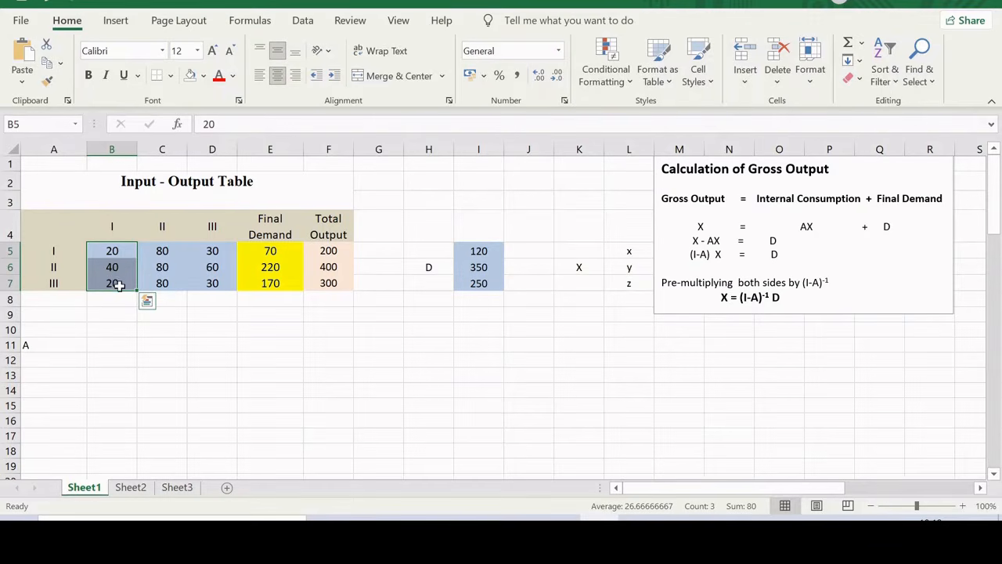
pyautogui.click(325, 250)
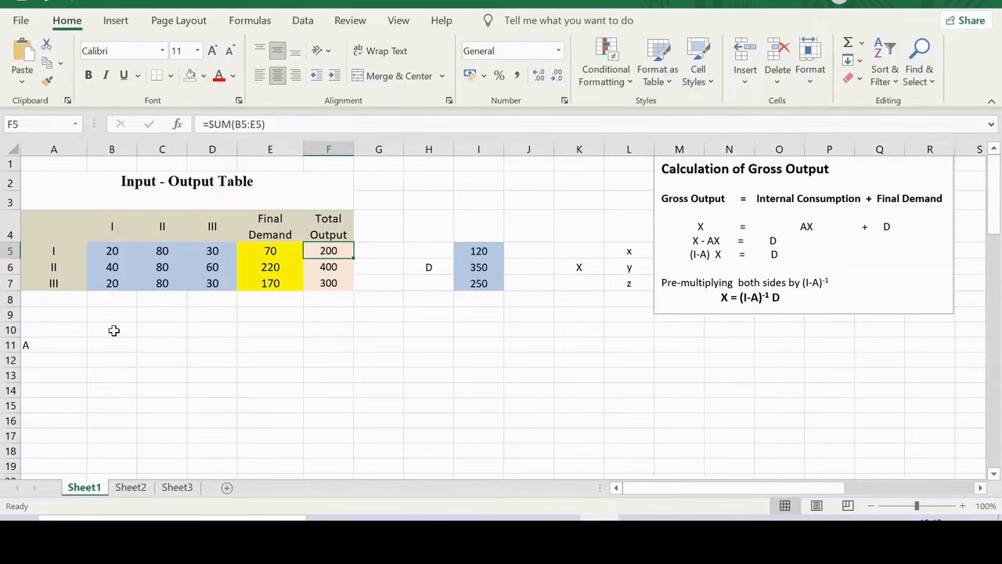
pyautogui.click(114, 330)
pyautogui.write('=')
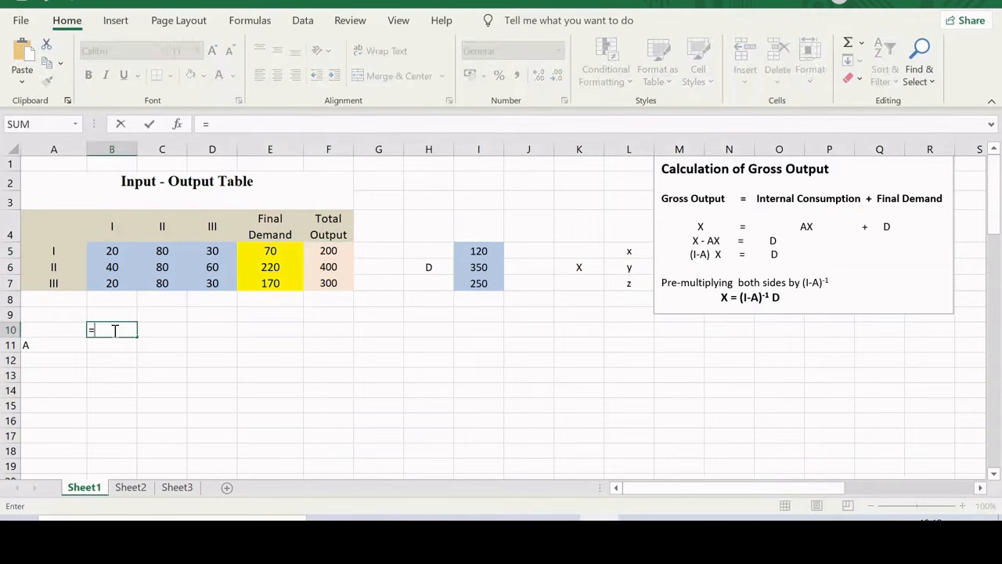
pyautogui.click(114, 249)
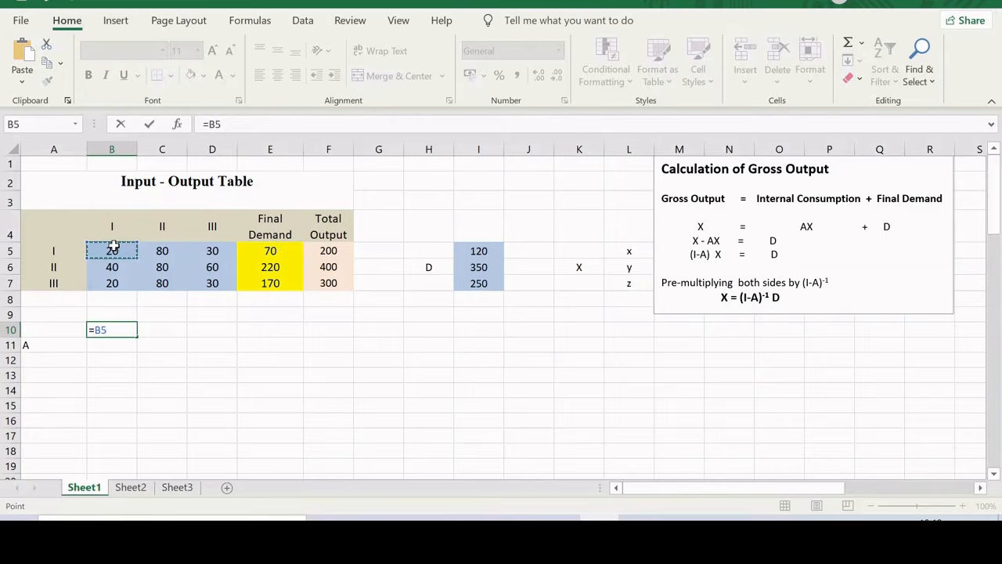
pyautogui.write('/')
pyautogui.click(327, 252)
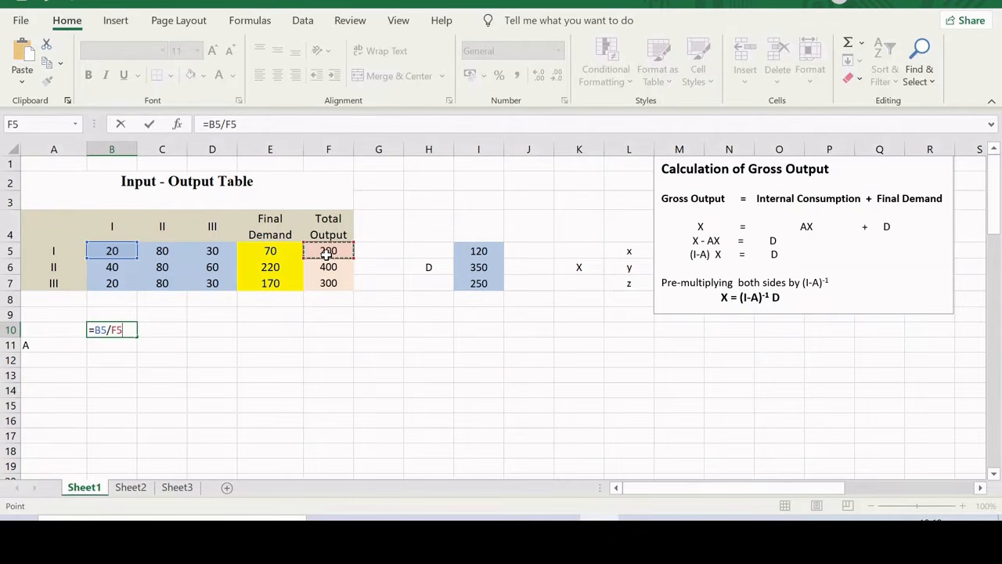
pyautogui.click(114, 330)
pyautogui.click(227, 125)
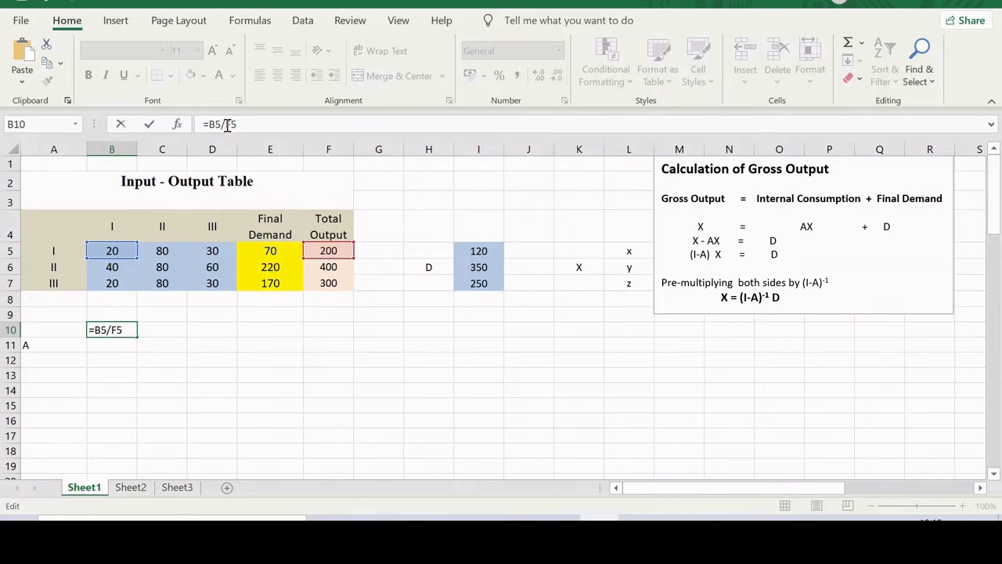
pyautogui.press('F4')
pyautogui.press('Return')
pyautogui.click(115, 333)
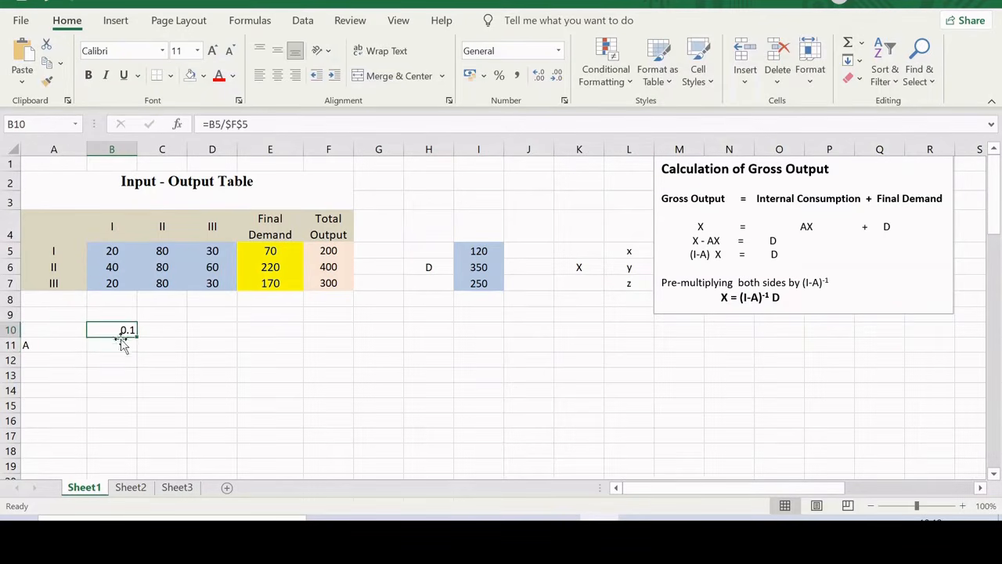
pyautogui.moveTo(136, 334); pyautogui.dragTo(130, 362)
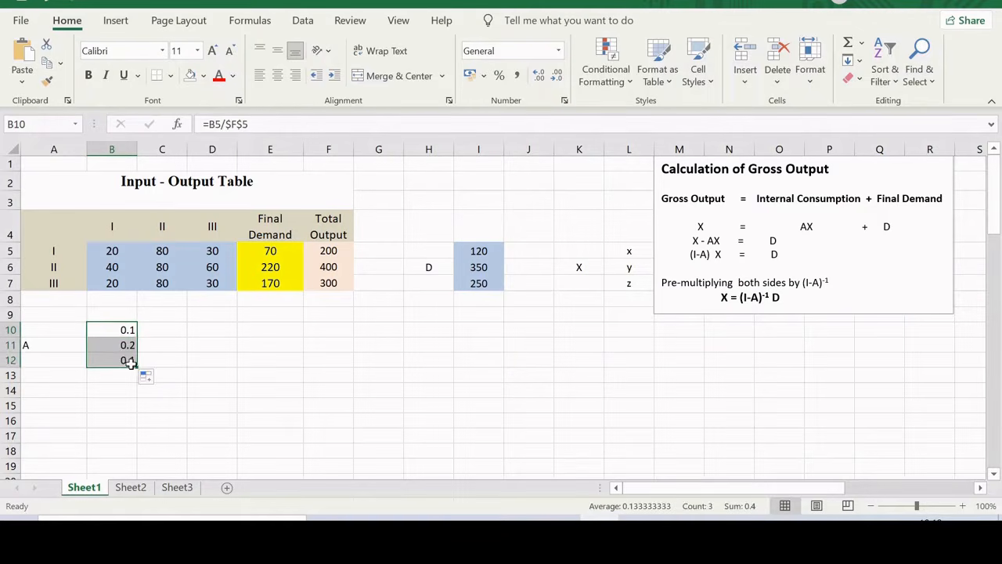
# Calculate sector II's input coefficients by entering =C5/$F$6 in C10 and filling it down to C12
pyautogui.click(160, 331)
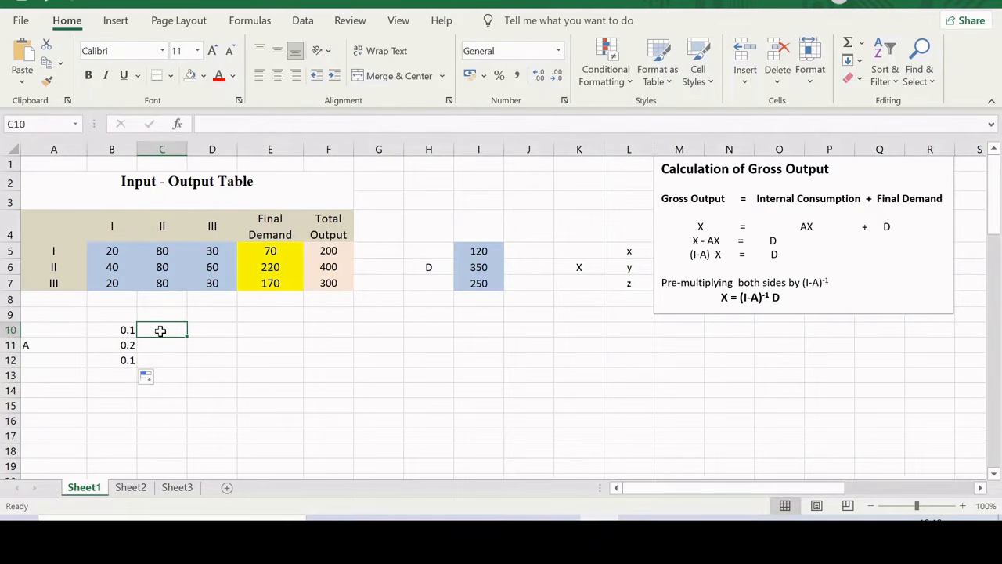
pyautogui.write('=')
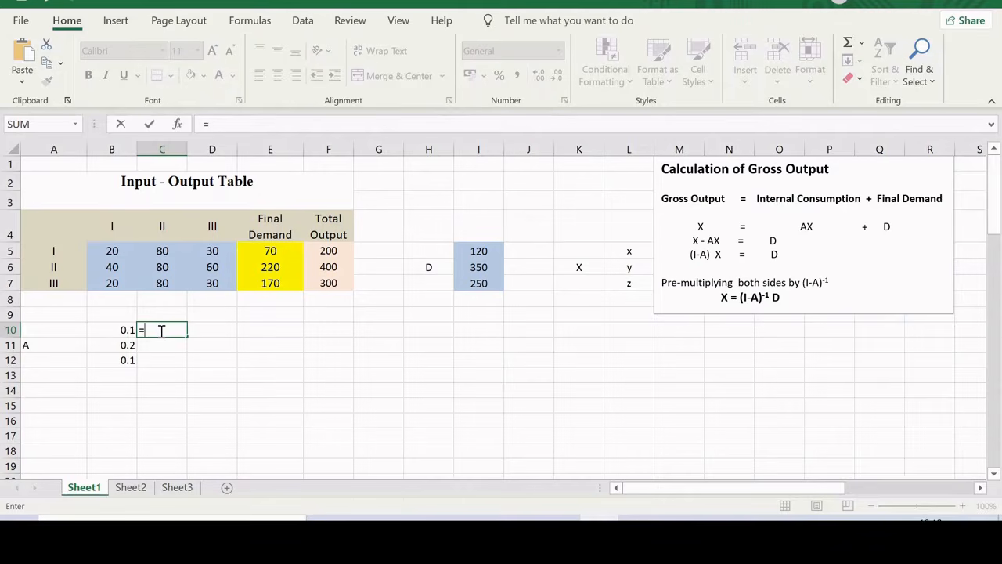
pyautogui.click(156, 249)
pyautogui.write('/')
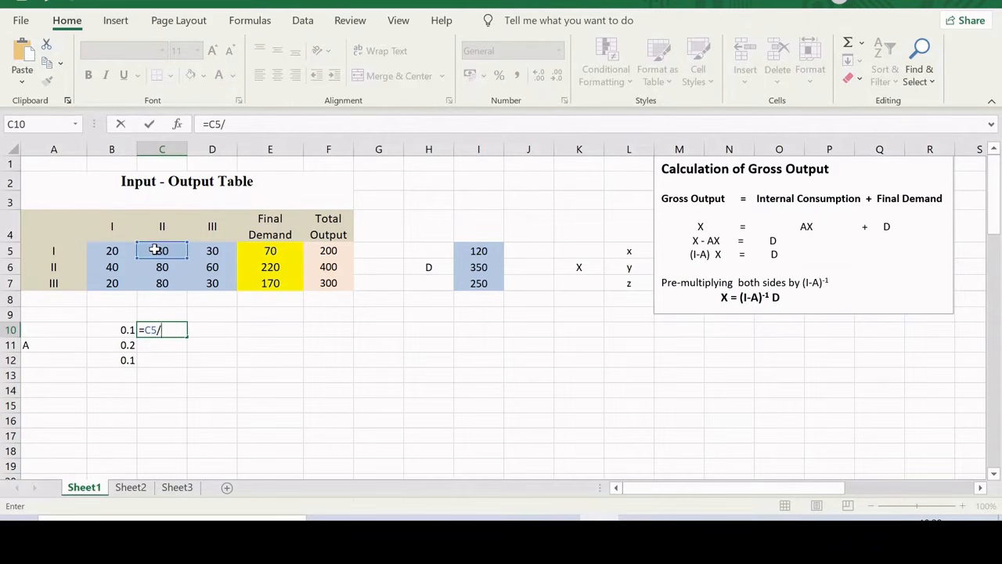
pyautogui.click(327, 266)
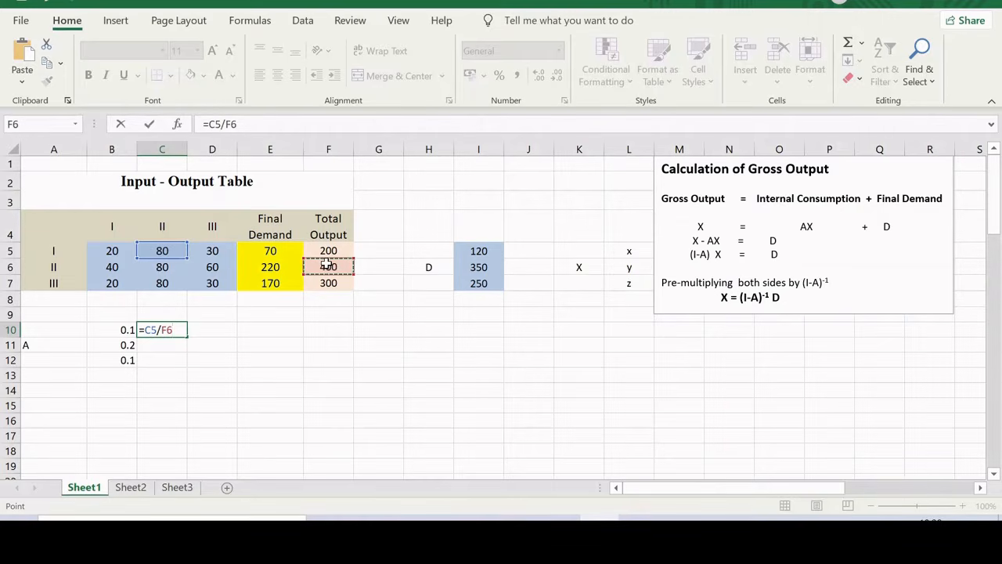
pyautogui.click(162, 330)
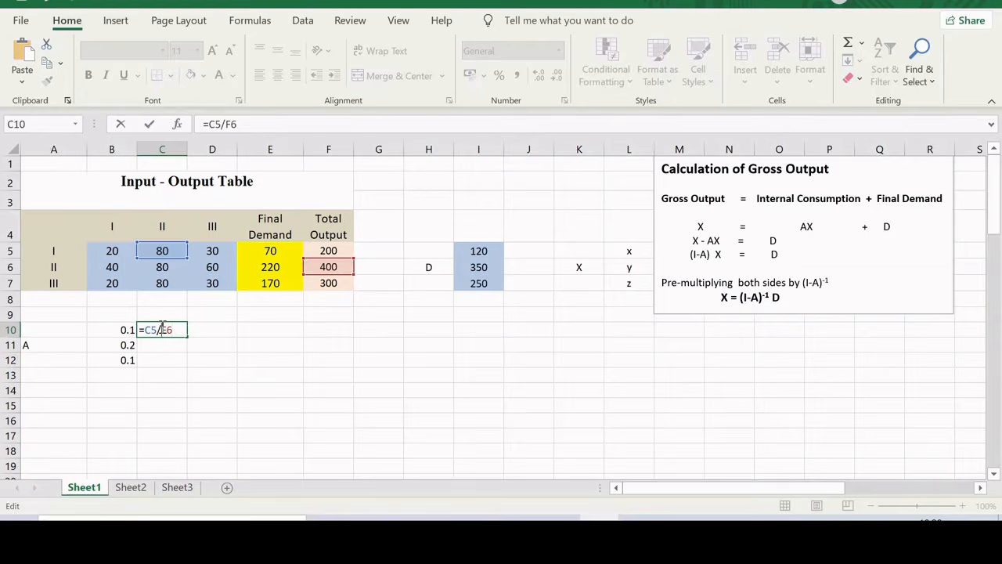
pyautogui.press('F4')
pyautogui.press('Return')
pyautogui.click(174, 329)
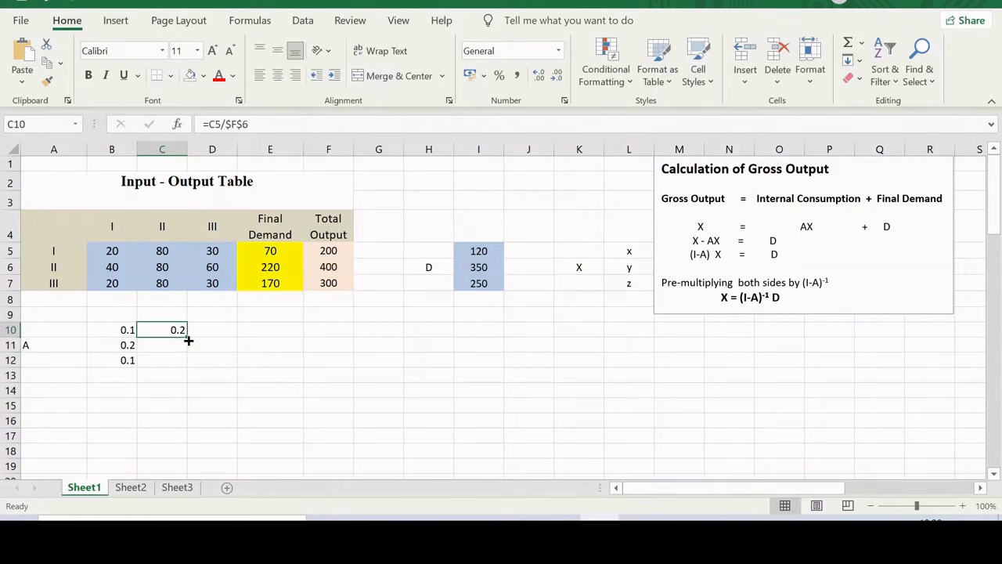
pyautogui.moveTo(186, 334); pyautogui.dragTo(188, 368)
# Calculate sector III's input coefficients by entering =D5/$F$7 in D10 and filling it down to D12
pyautogui.click(212, 329)
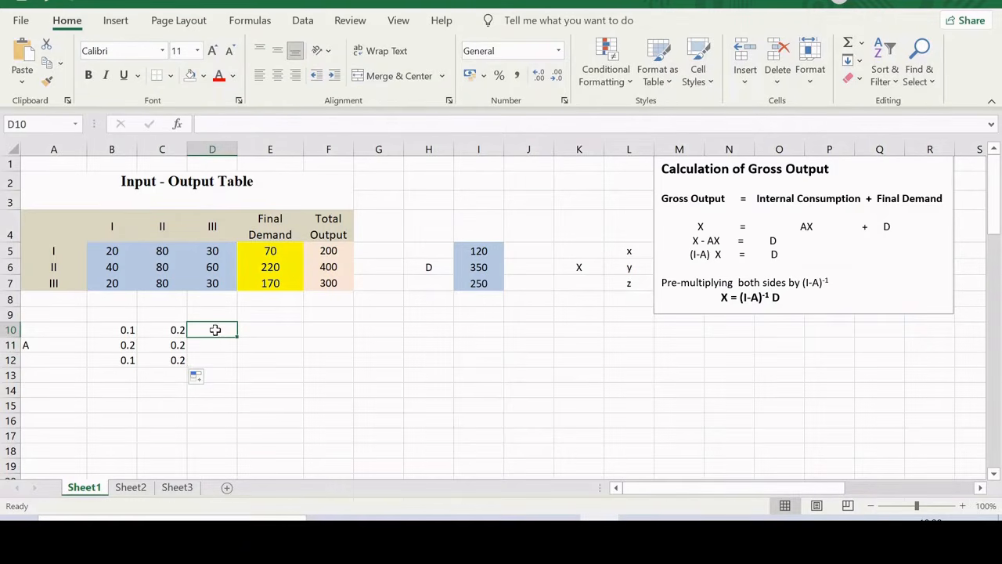
pyautogui.write('=')
pyautogui.click(212, 249)
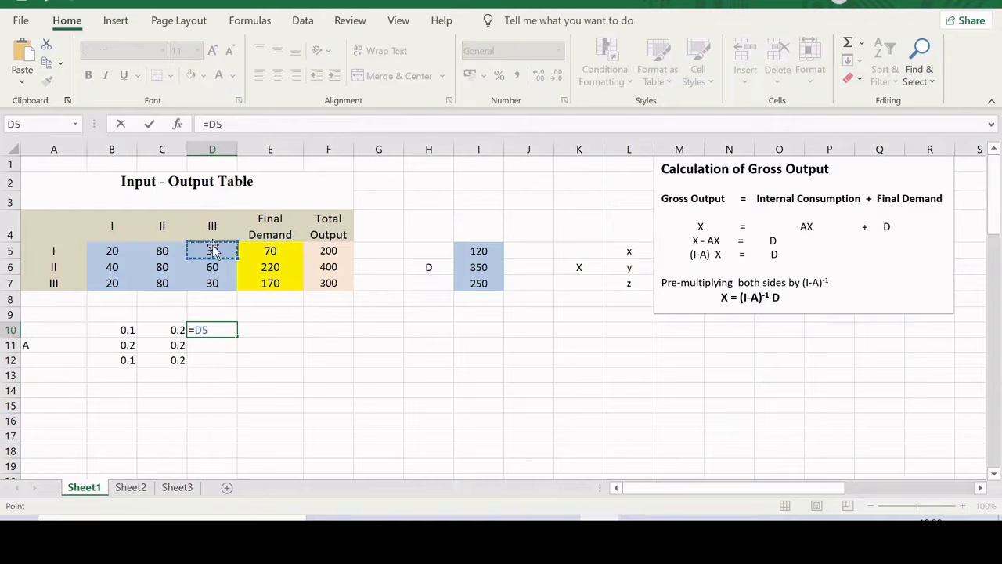
pyautogui.write('/')
pyautogui.click(323, 282)
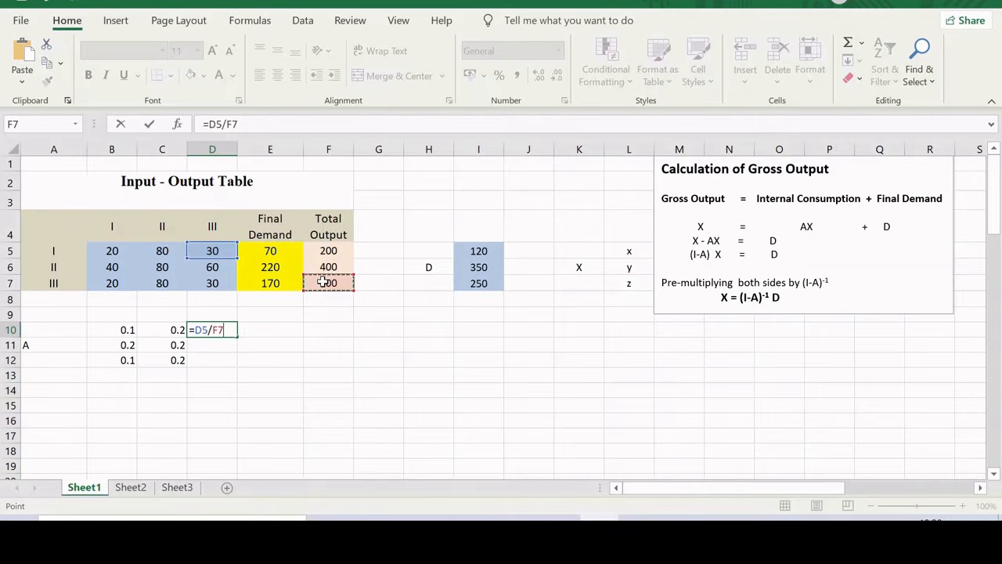
pyautogui.click(227, 124)
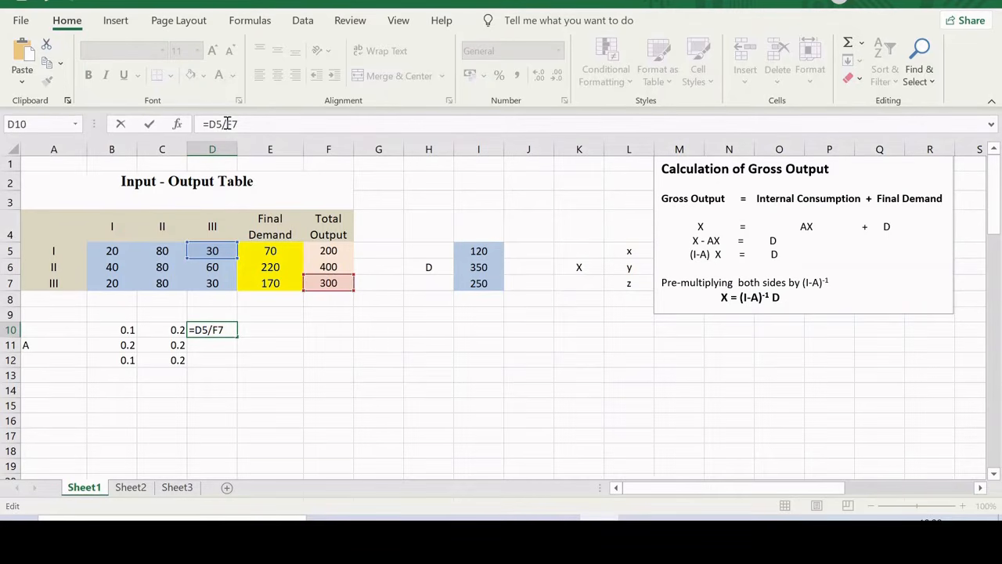
pyautogui.press('F4')
pyautogui.press('Return')
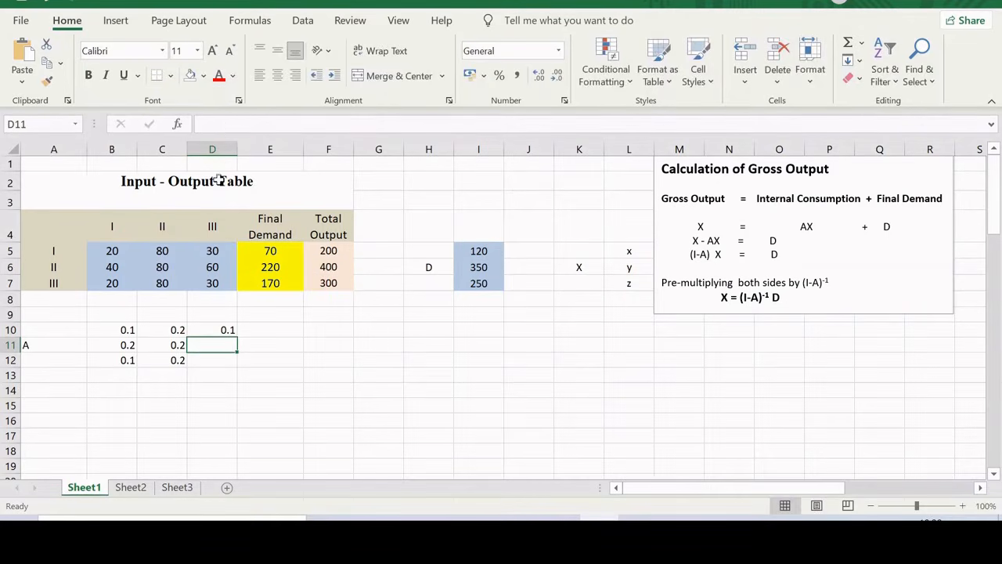
pyautogui.click(225, 332)
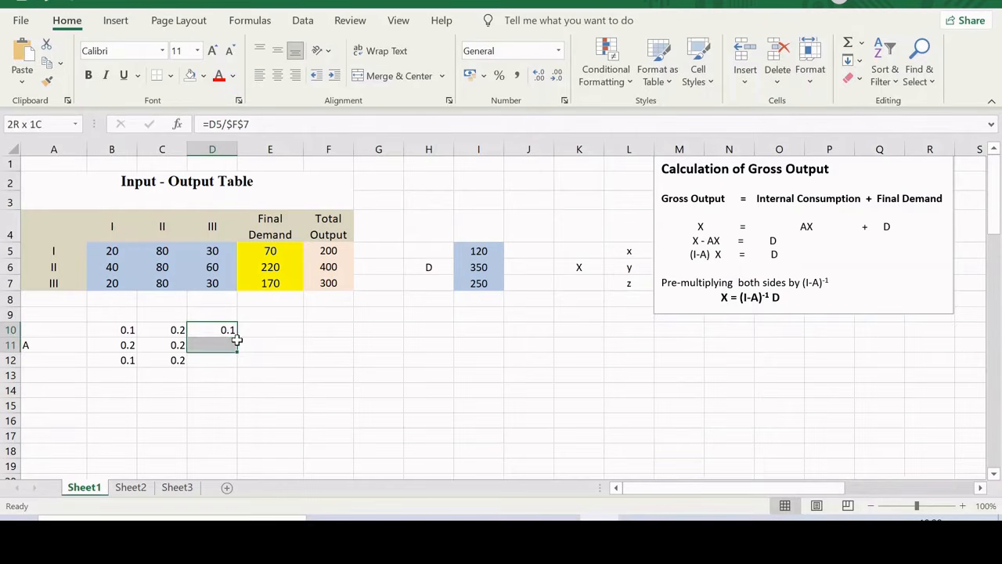
pyautogui.moveTo(236, 333); pyautogui.dragTo(233, 365)
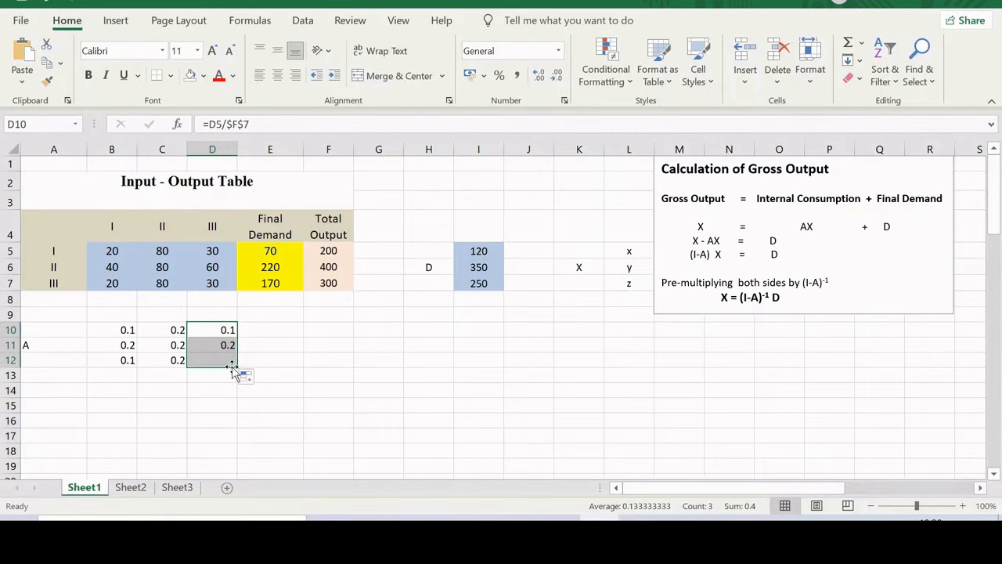
# Enter the identity matrix label I in cell F11
pyautogui.click(302, 355)
pyautogui.click(320, 346)
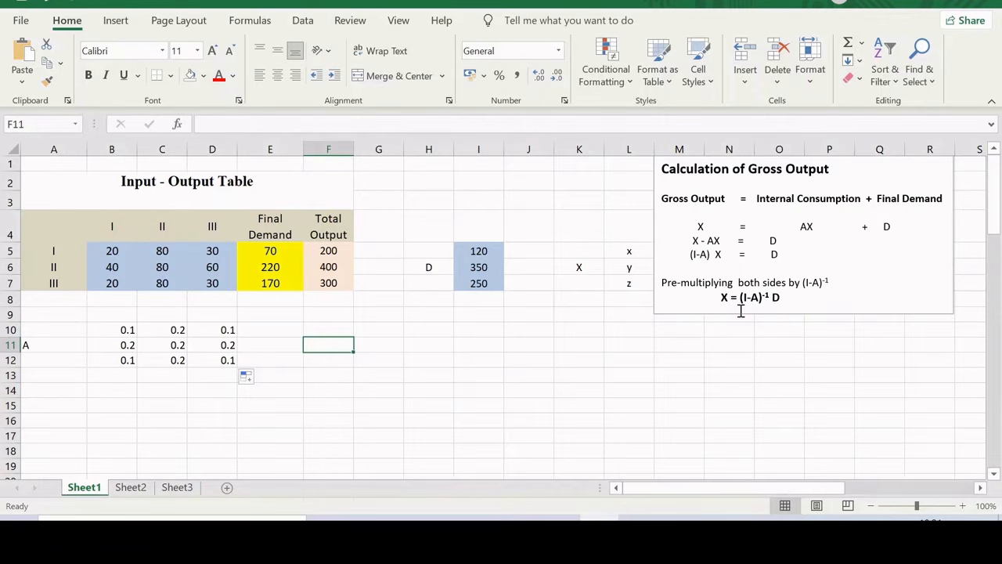
pyautogui.doubleClick(324, 342)
pyautogui.click(407, 358)
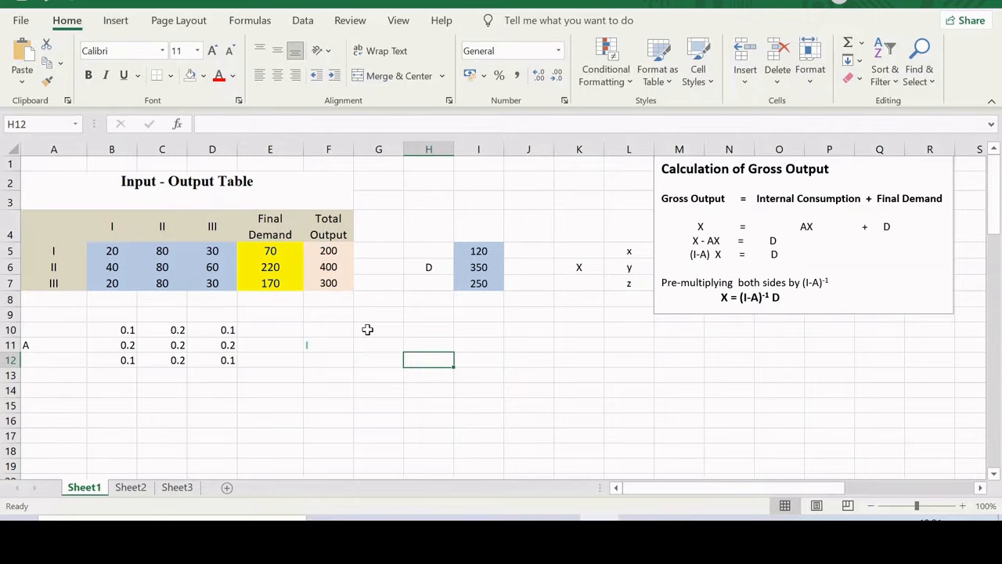
# Generate the 3×3 identity matrix in G10:I12 with the array formula =MUNIT(3)
pyautogui.click(368, 330)
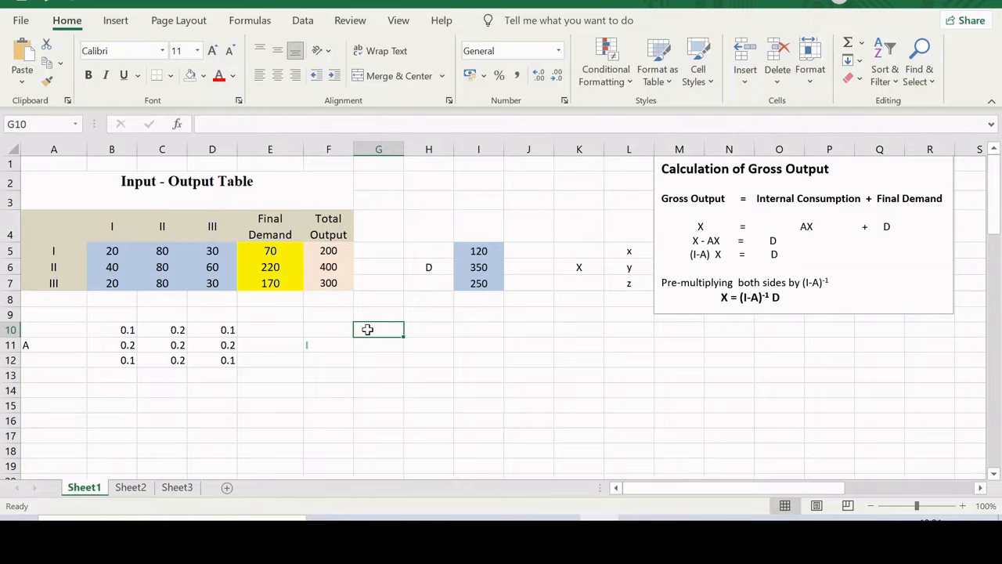
pyautogui.moveTo(368, 330); pyautogui.dragTo(465, 366)
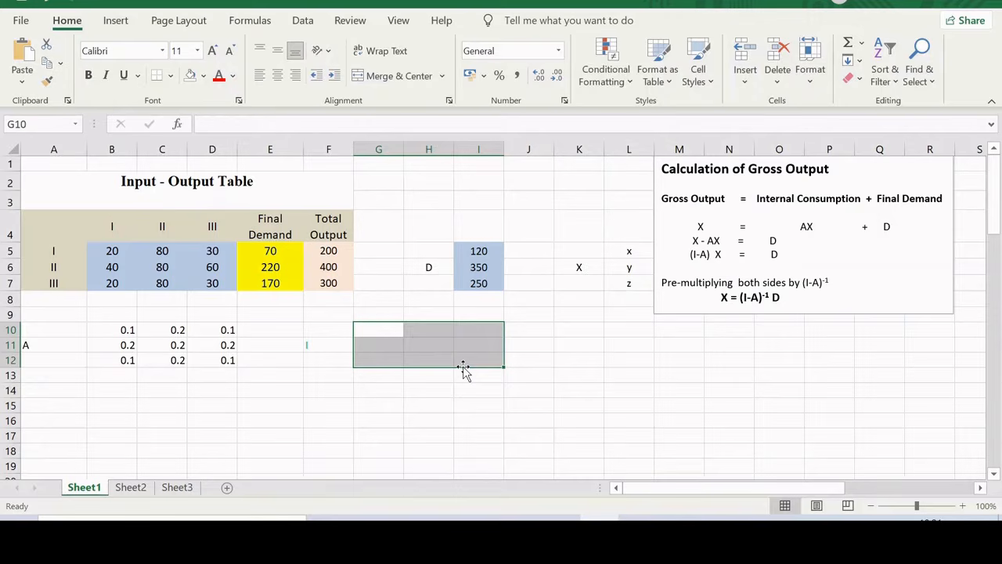
pyautogui.write('=')
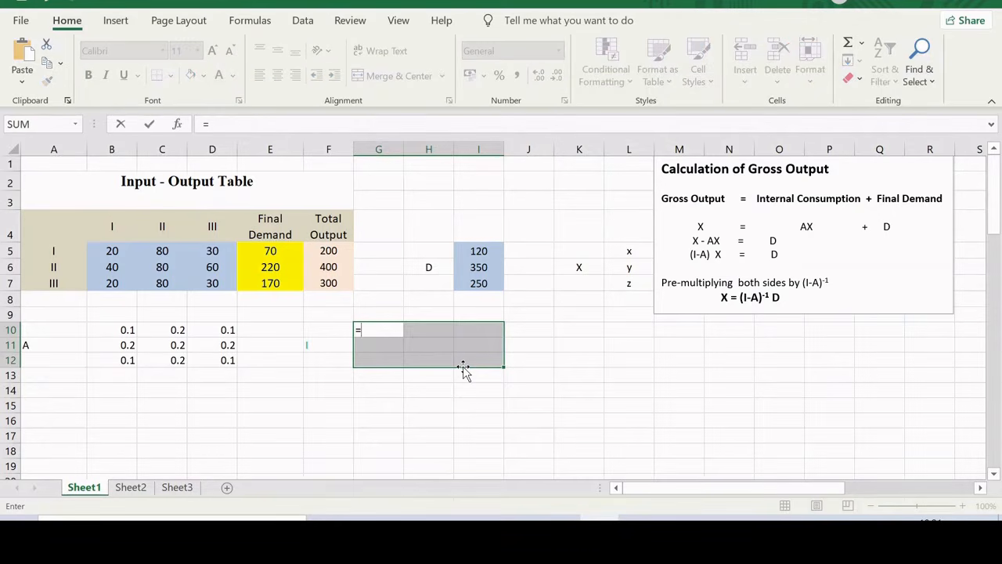
pyautogui.write('M')
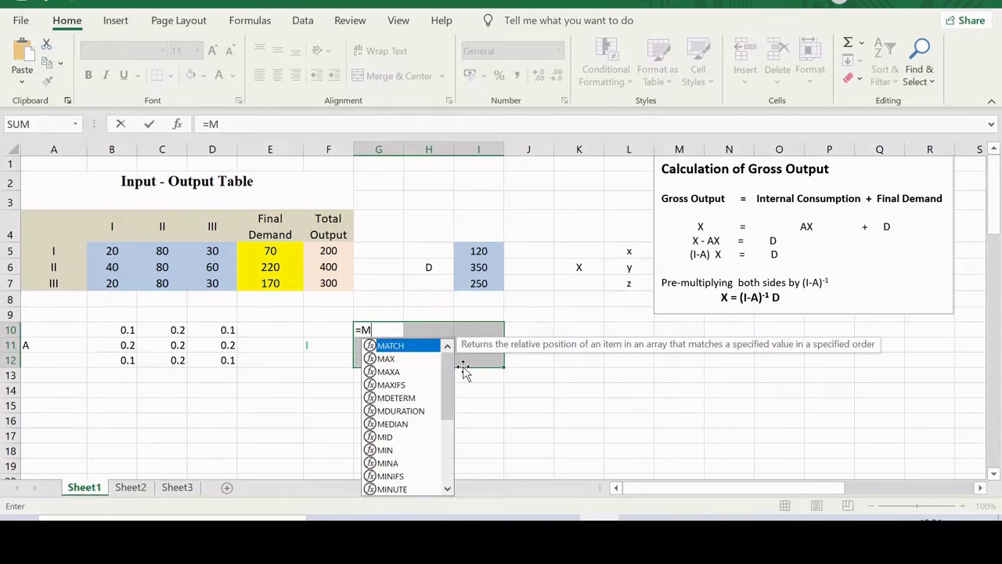
pyautogui.write('UNIT(')
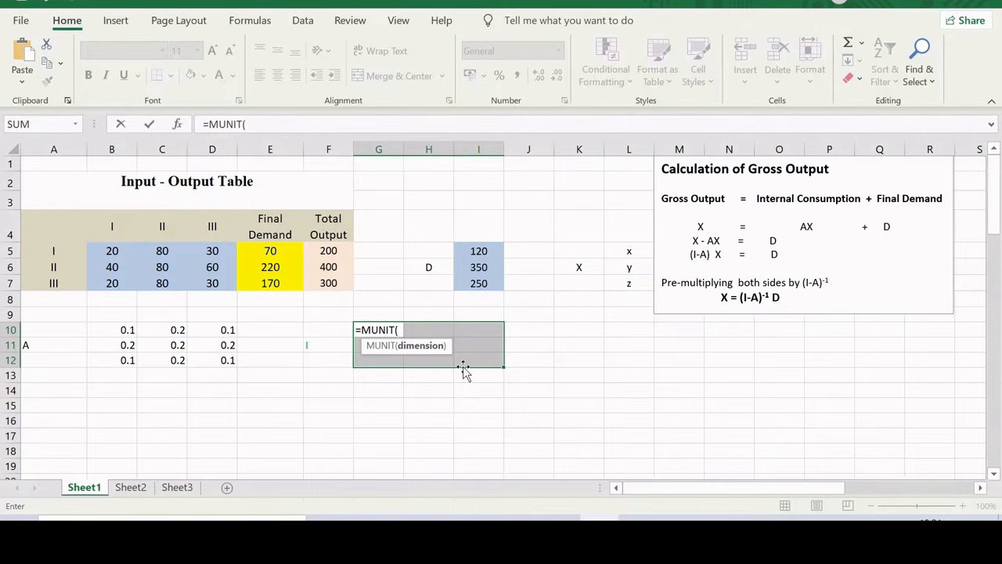
pyautogui.write('3')
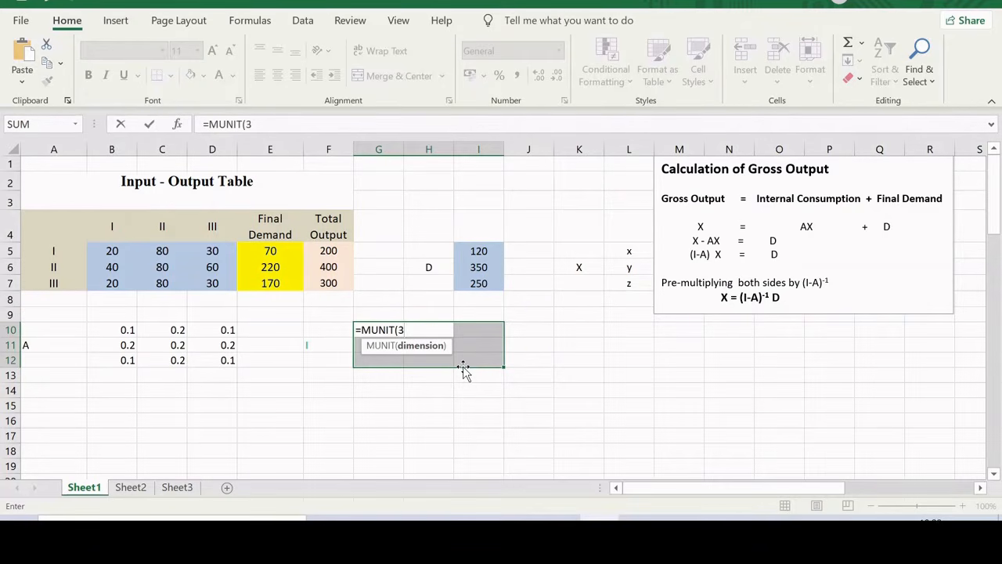
pyautogui.write(')')
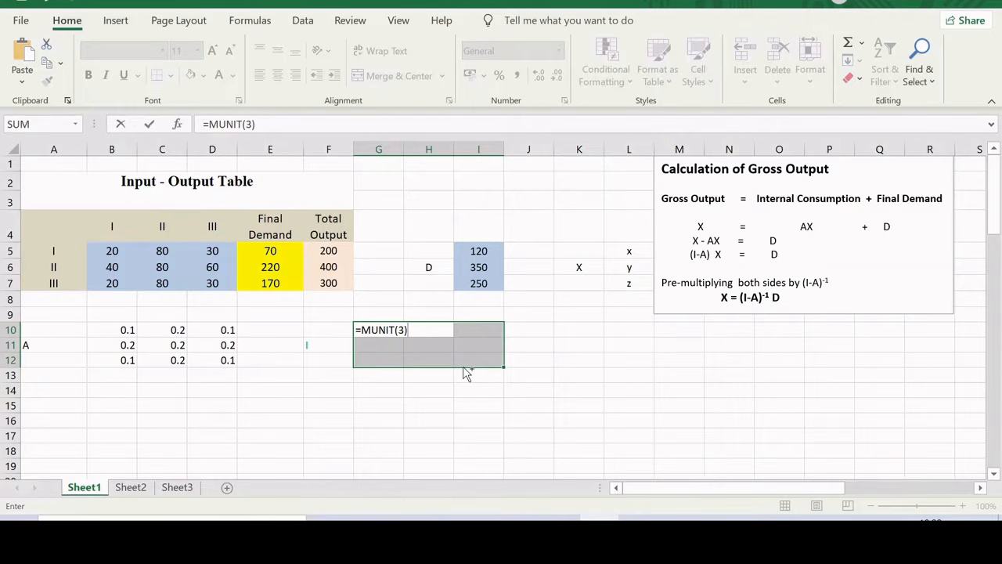
pyautogui.hotkey('ctrl', 'shift', 'Return')
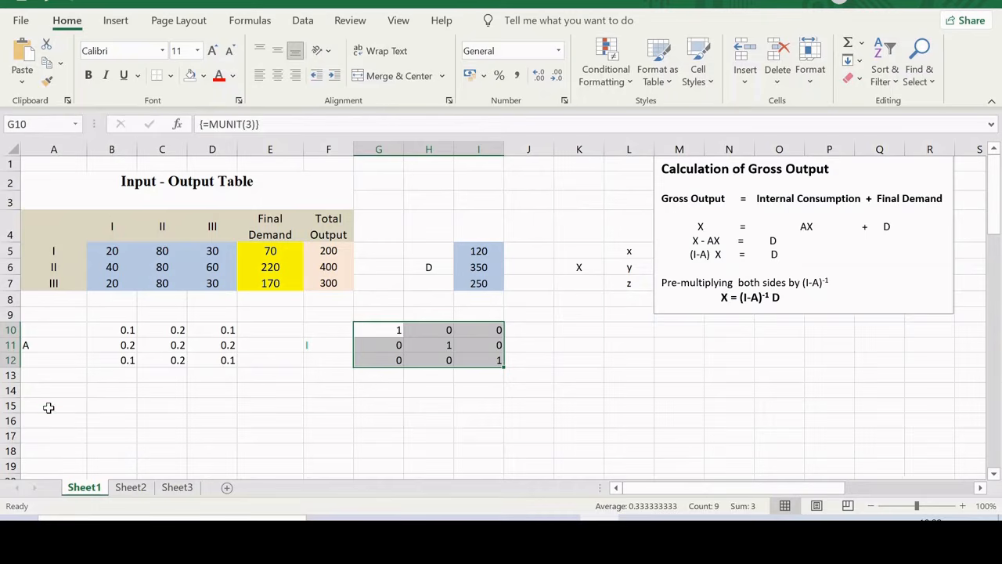
# Enter the matrix label I-A in cell A15
pyautogui.click(48, 407)
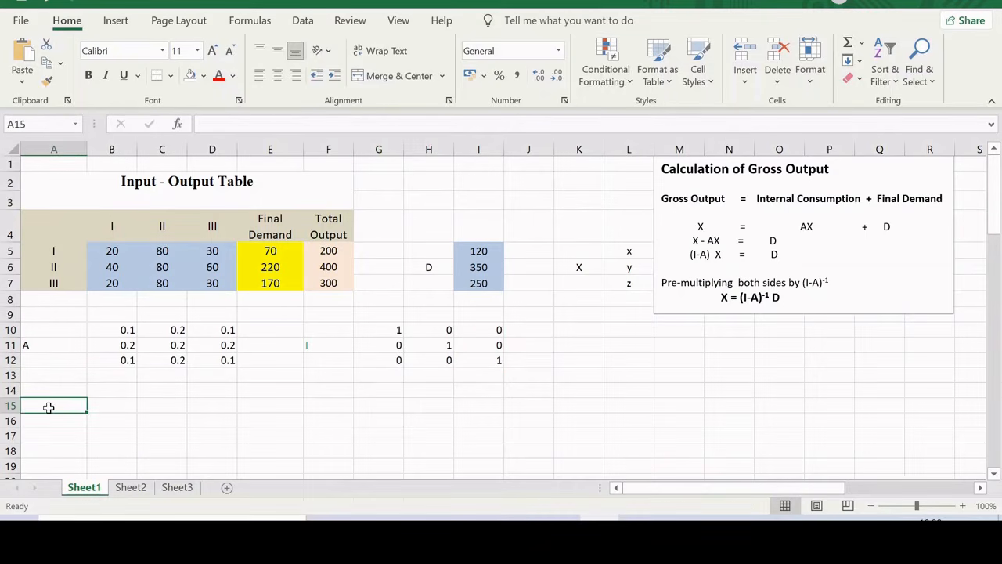
pyautogui.write('I-A')
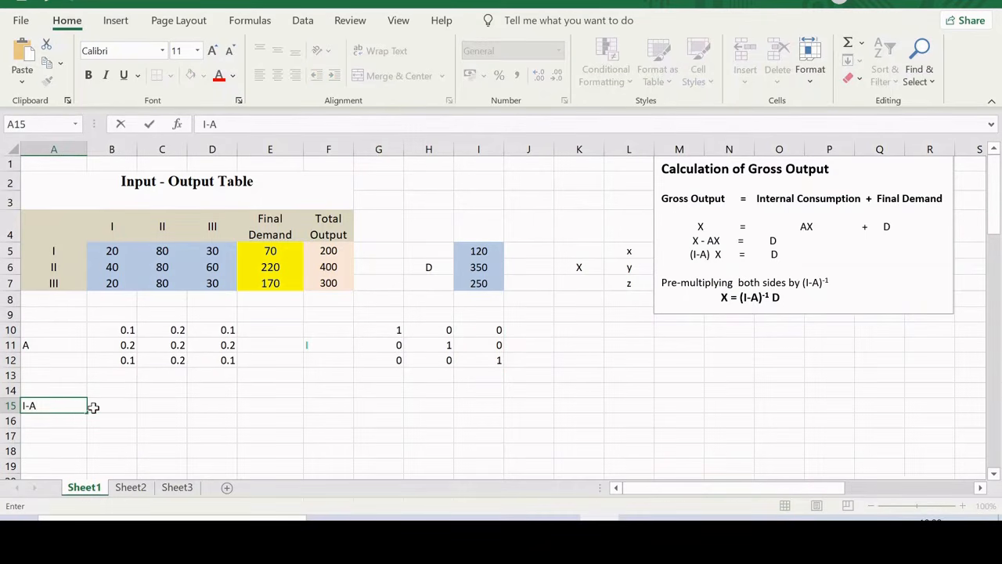
pyautogui.click(93, 407)
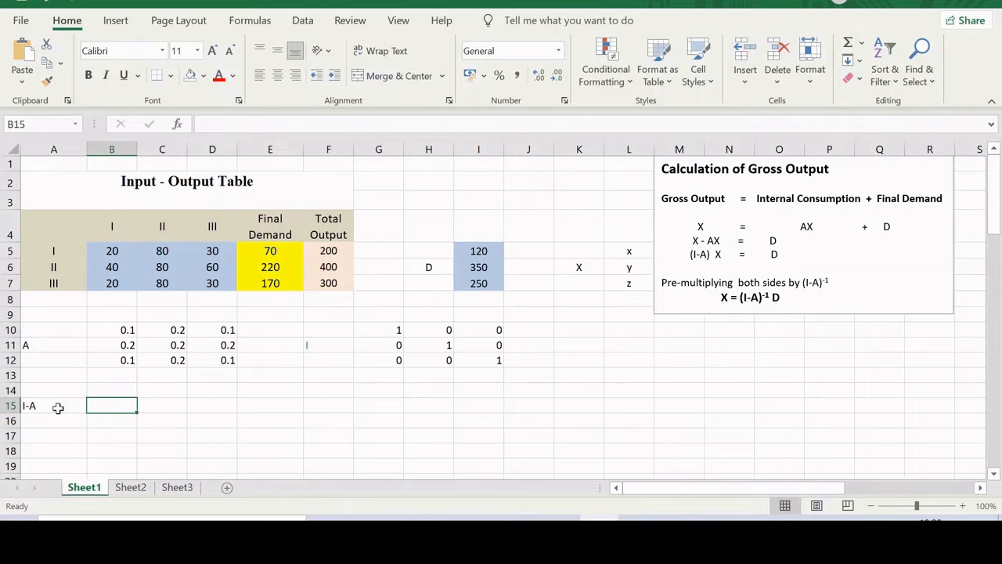
# Compute the I-A matrix in B14:D16 with the array formula =G10:I12-B10:D12
pyautogui.click(110, 388)
pyautogui.moveTo(139, 394); pyautogui.dragTo(191, 420)
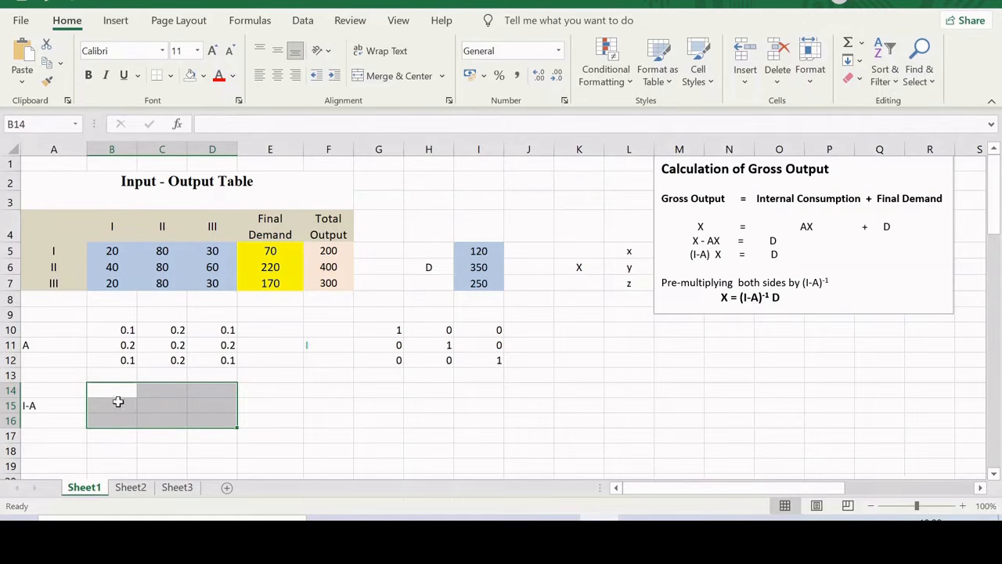
pyautogui.write('=')
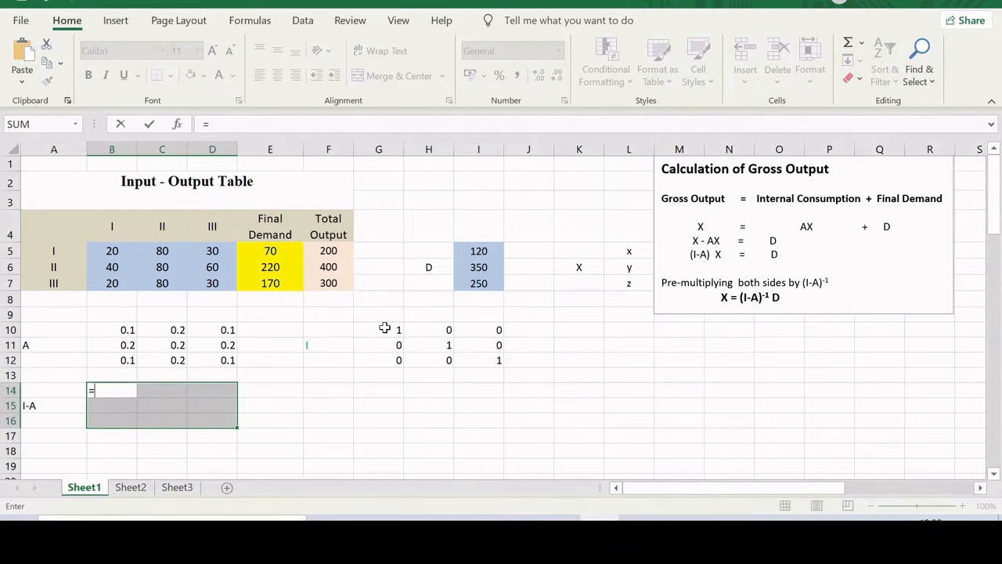
pyautogui.moveTo(384, 328); pyautogui.dragTo(466, 358)
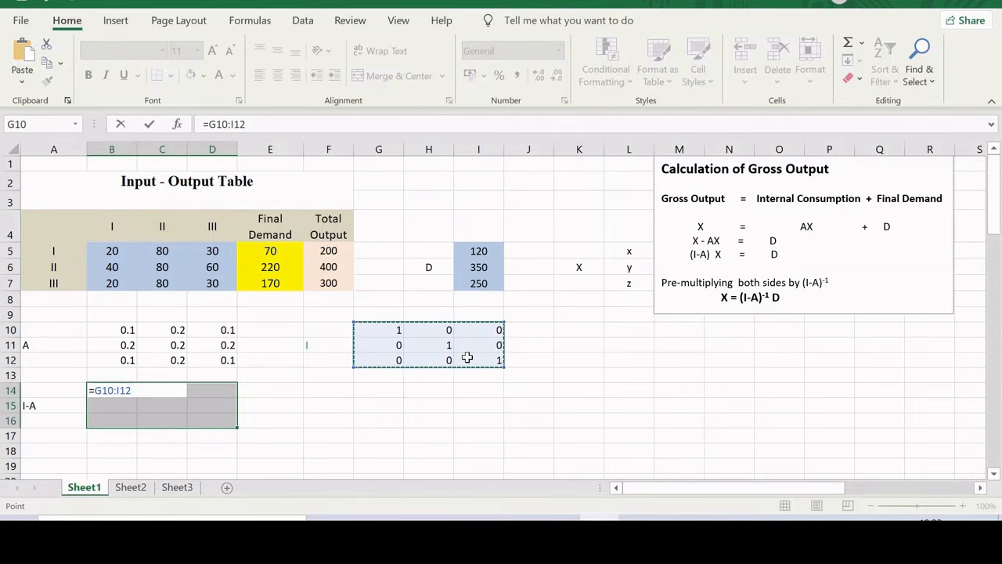
pyautogui.write('-')
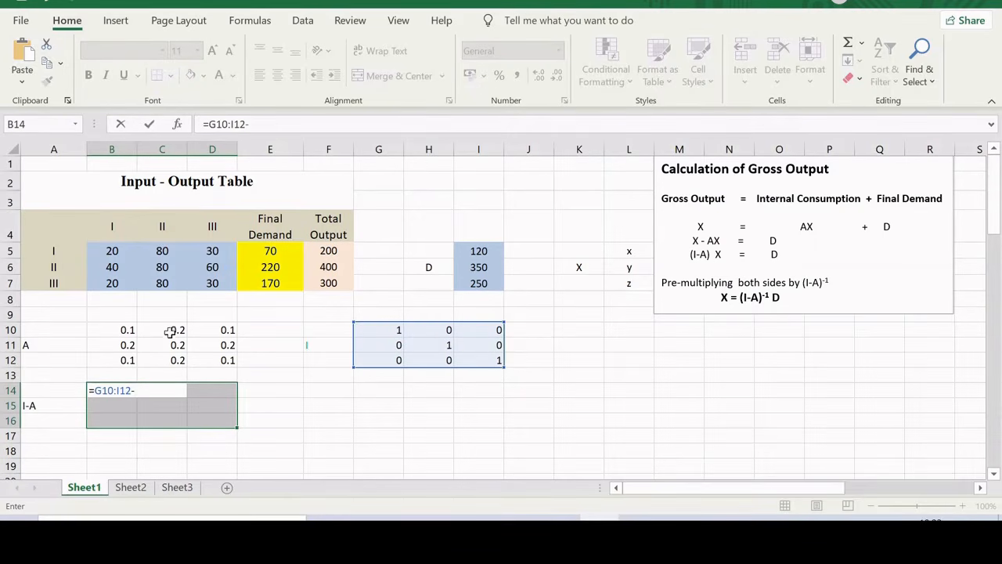
pyautogui.click(114, 329)
pyautogui.moveTo(114, 330); pyautogui.dragTo(210, 359)
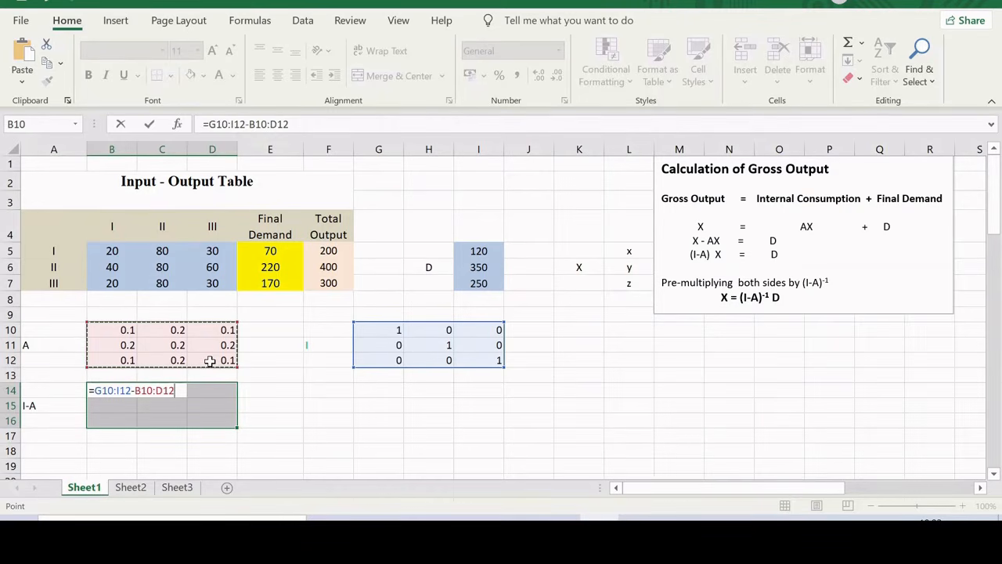
pyautogui.hotkey('ctrl', 'shift', 'Return')
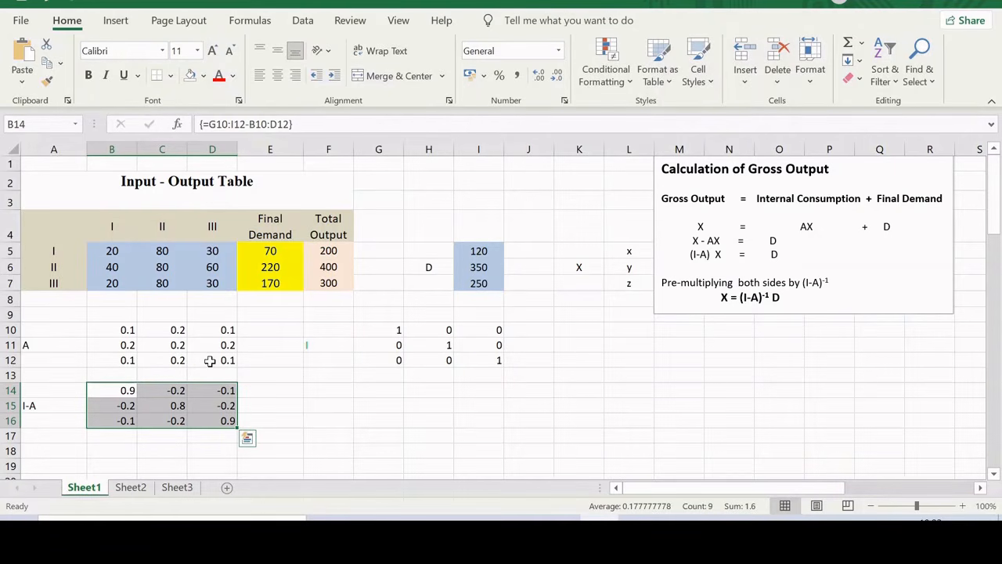
# Enter the label "Inverse of I-A" in cell F15
pyautogui.click(53, 408)
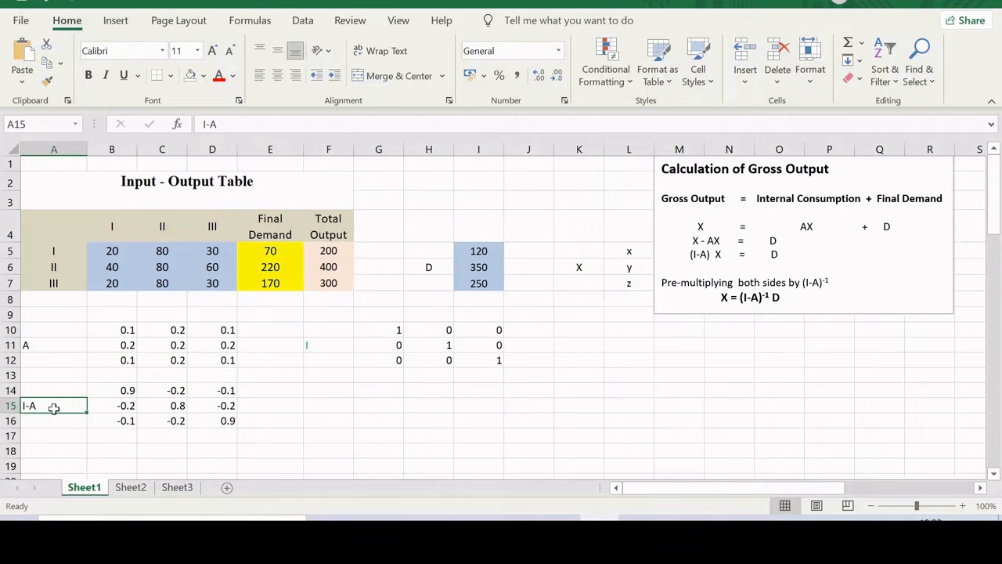
pyautogui.click(326, 404)
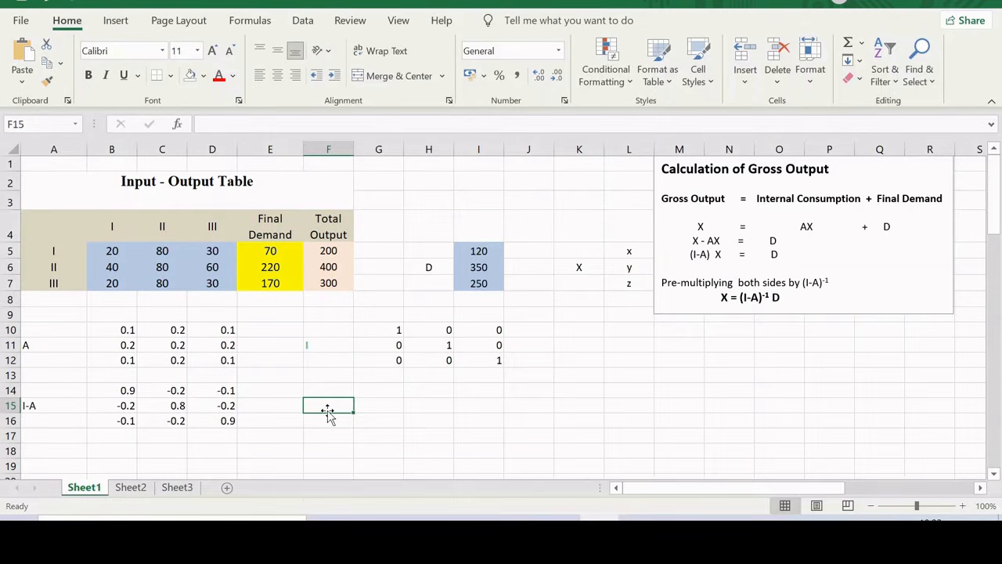
pyautogui.write('Inverse ')
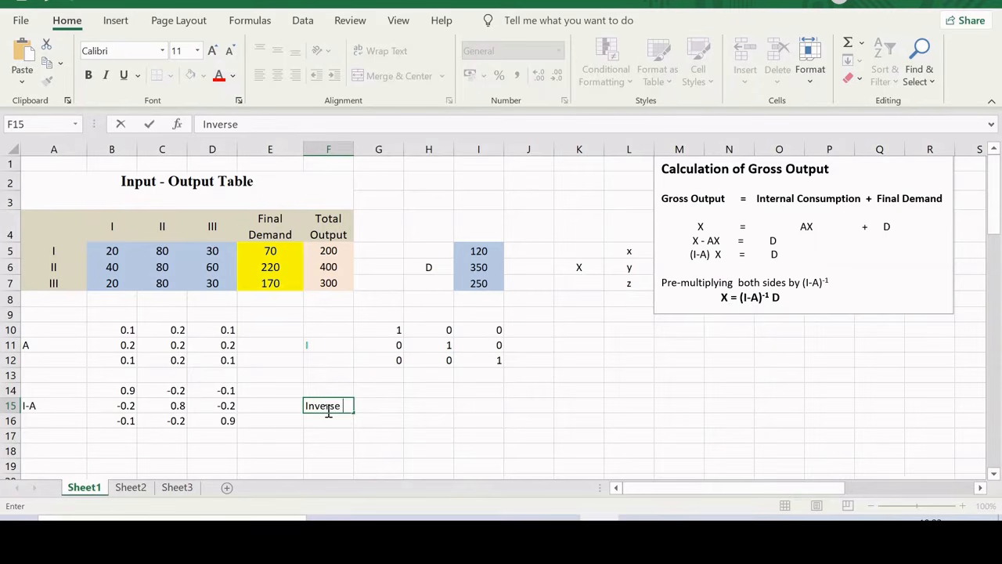
pyautogui.write('of I-A')
pyautogui.click(462, 410)
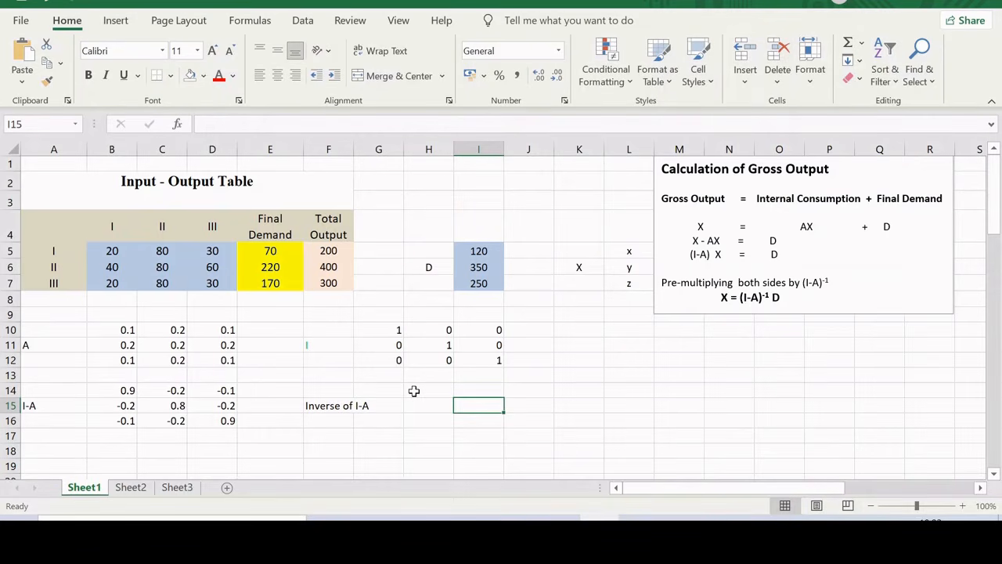
# Compute the inverse of the I-A matrix in H14:J16 with the array formula =MINVERSE(B14:D16)
pyautogui.moveTo(414, 390); pyautogui.dragTo(509, 420)
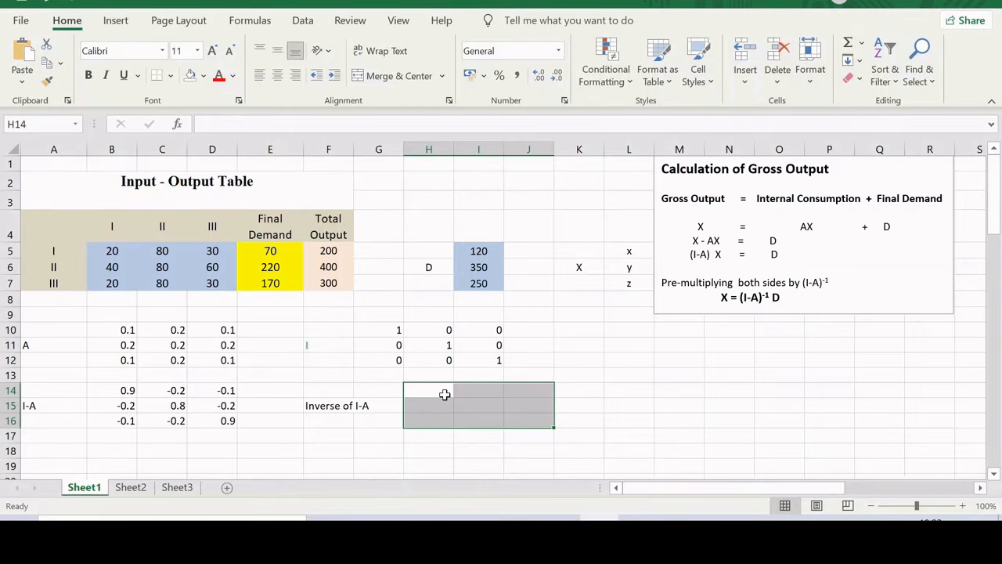
pyautogui.write('=')
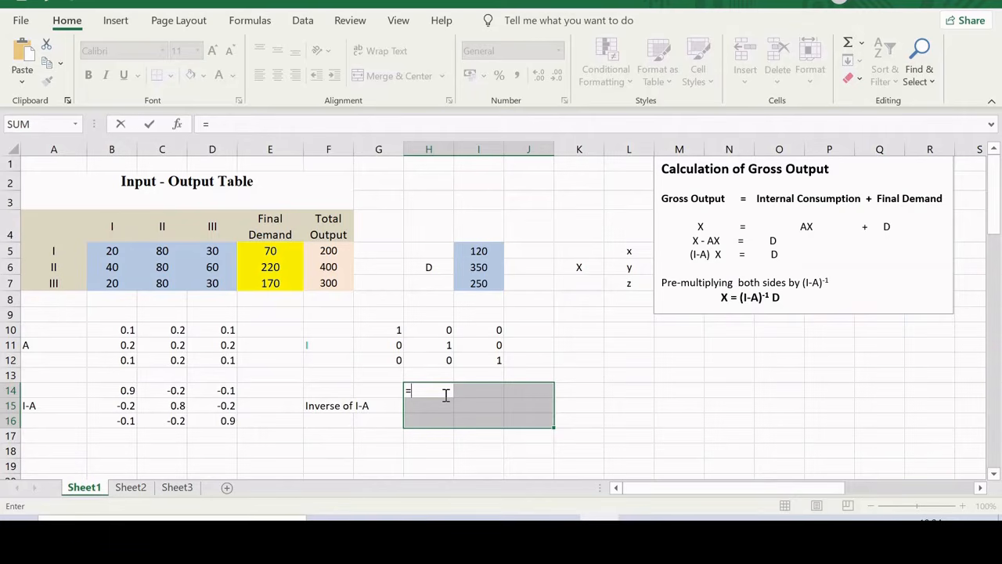
pyautogui.write('MIN')
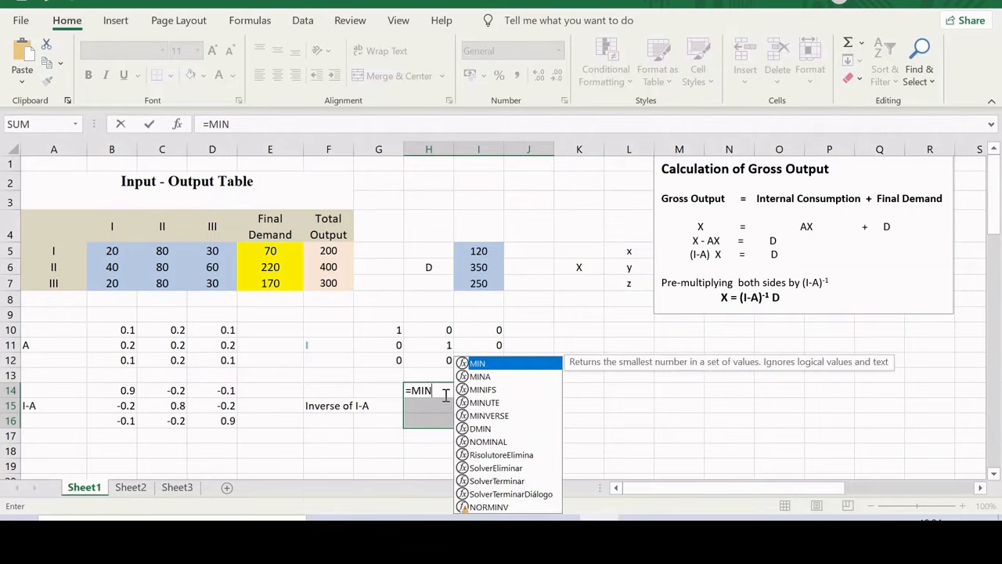
pyautogui.write('VERSE')
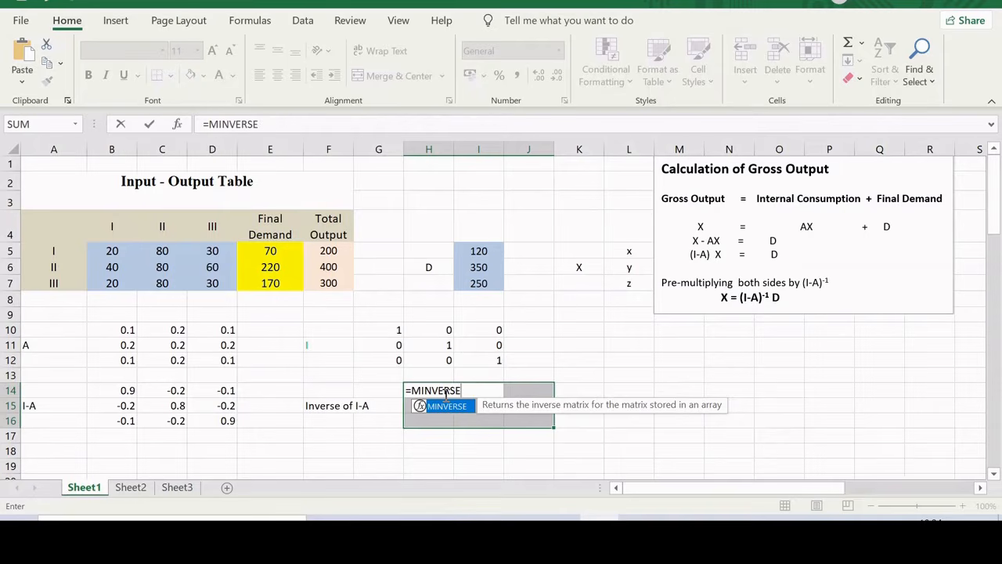
pyautogui.write('(')
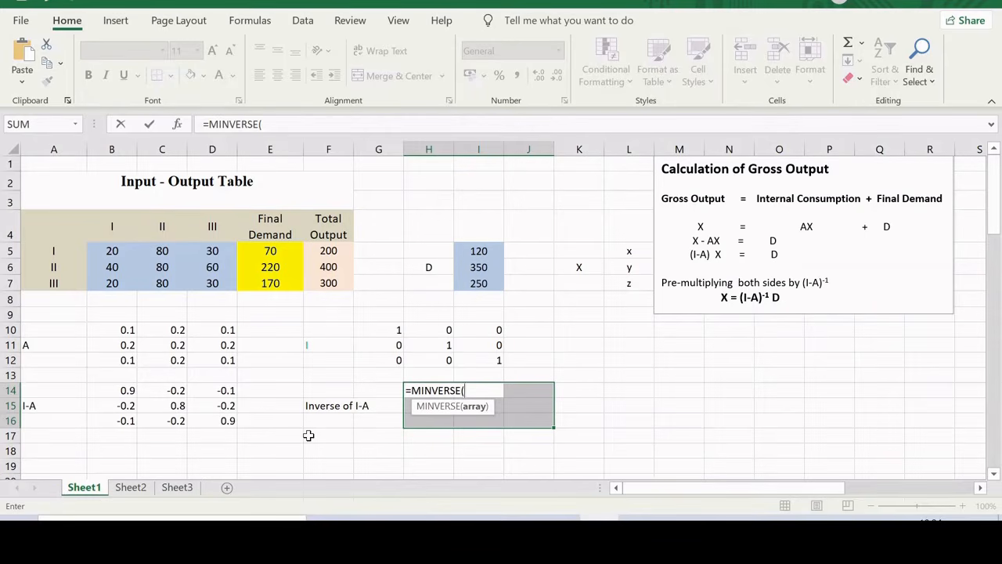
pyautogui.moveTo(104, 393); pyautogui.dragTo(209, 421)
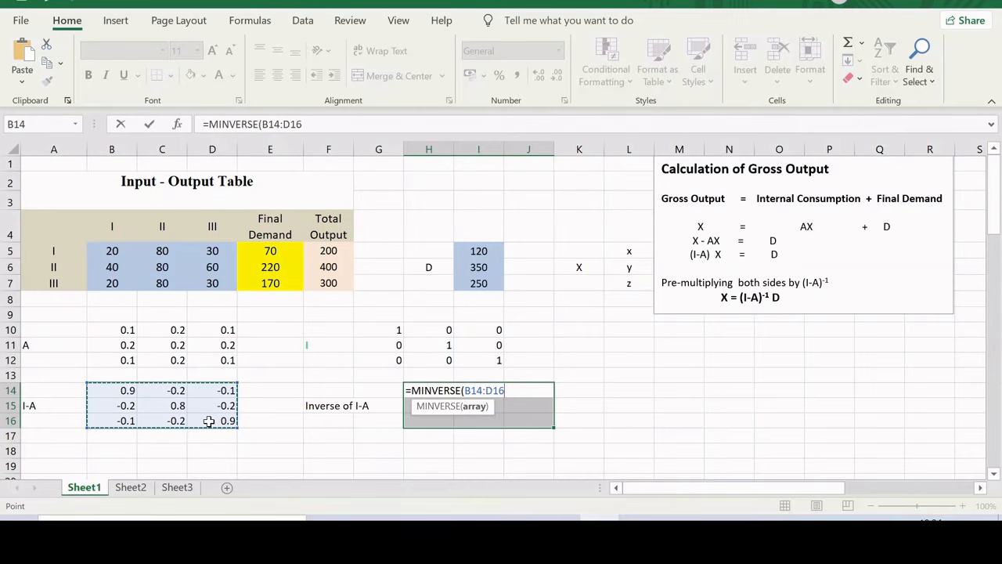
pyautogui.write(')')
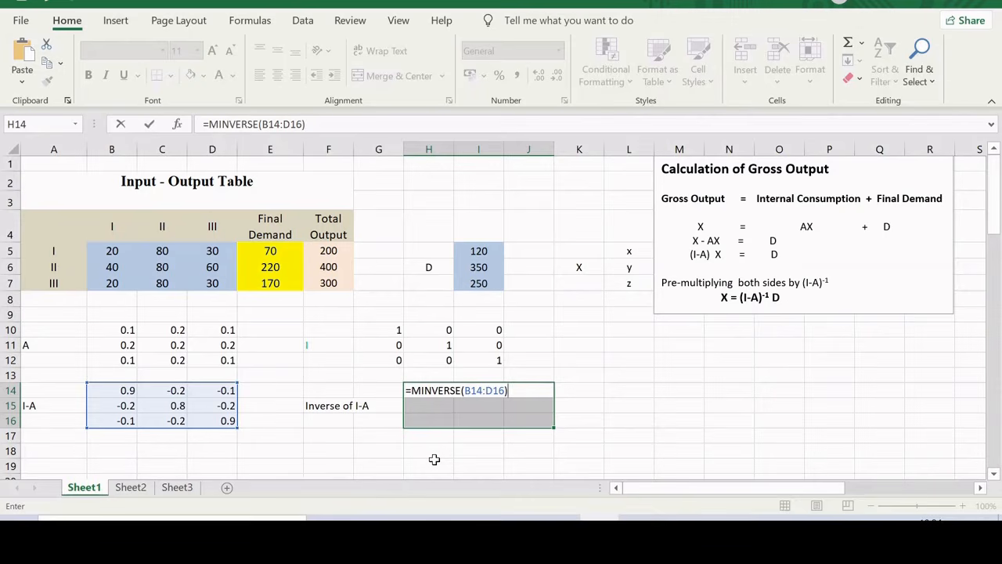
pyautogui.hotkey('ctrl', 'shift', 'Return')
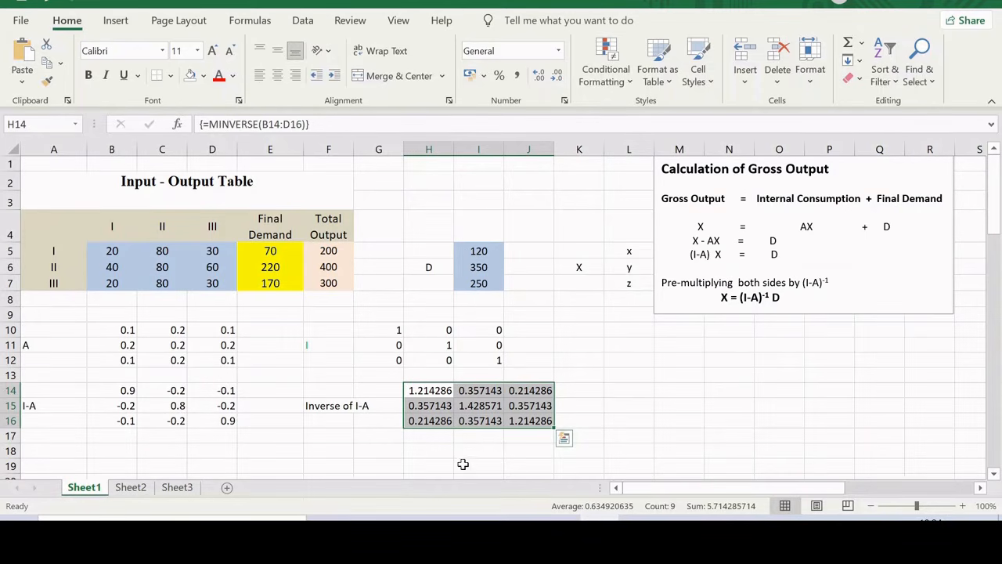
# Enter the label X for the gross output vector in cell L15
pyautogui.click(636, 405)
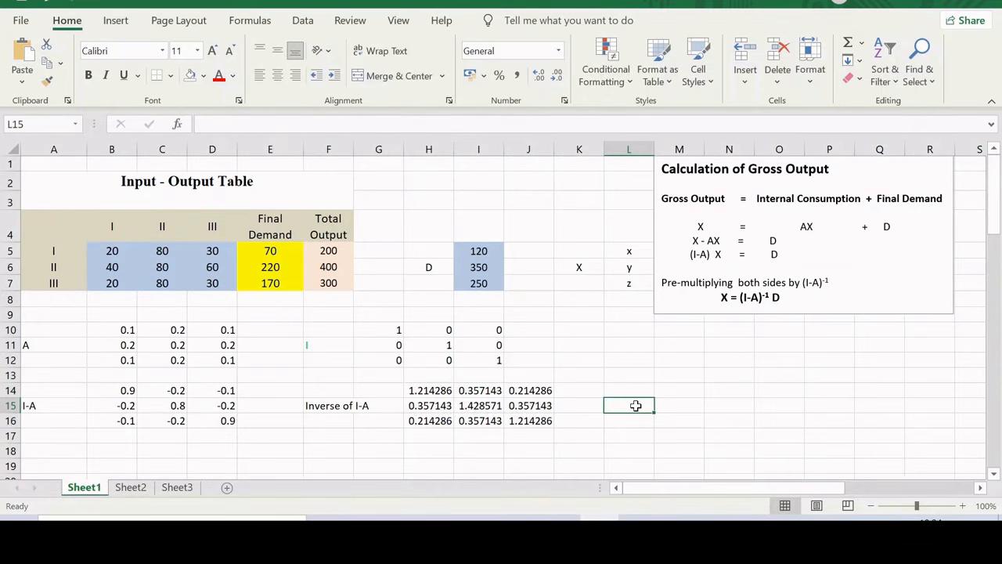
pyautogui.write('X')
pyautogui.click(700, 406)
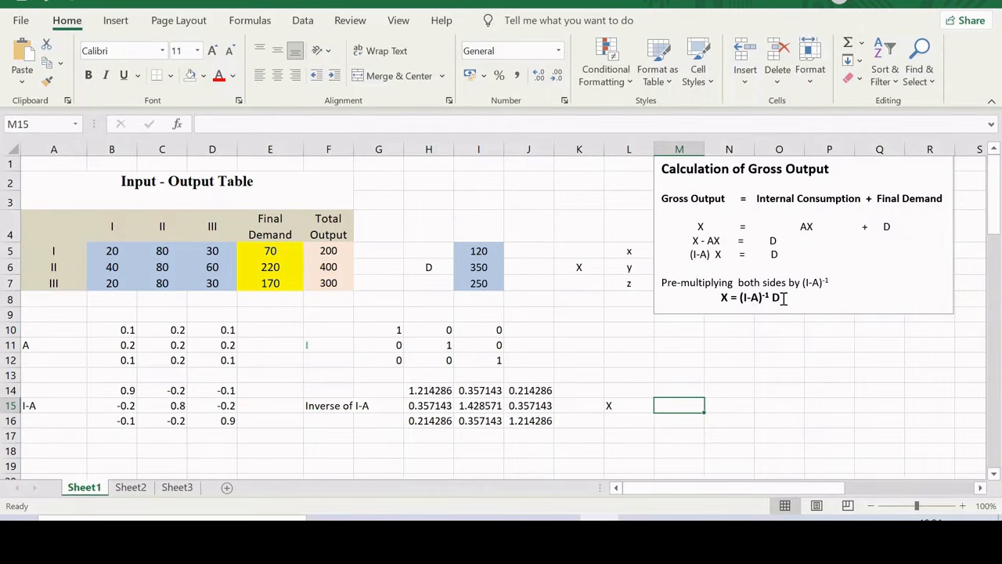
# Compute the gross output vector in M14:M16 with the array formula =MMULT(H14:J16,I5:I7)
pyautogui.click(682, 389)
pyautogui.moveTo(682, 406); pyautogui.dragTo(683, 419)
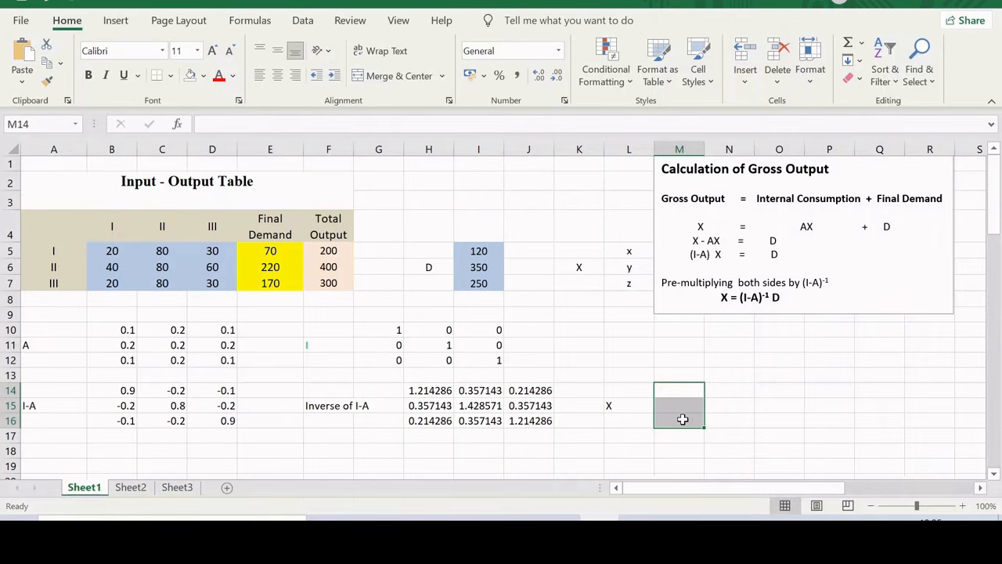
pyautogui.write('=')
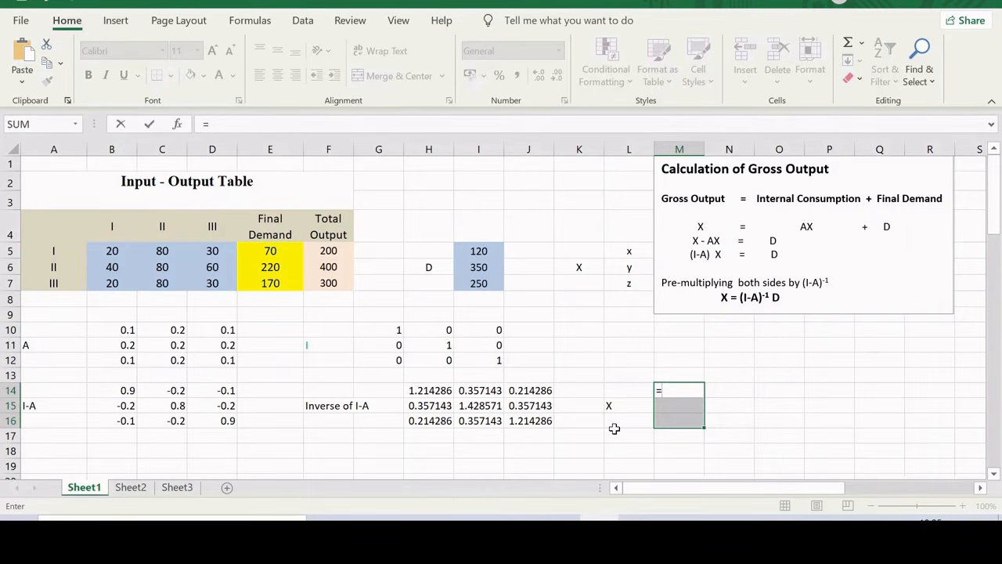
pyautogui.write('MM')
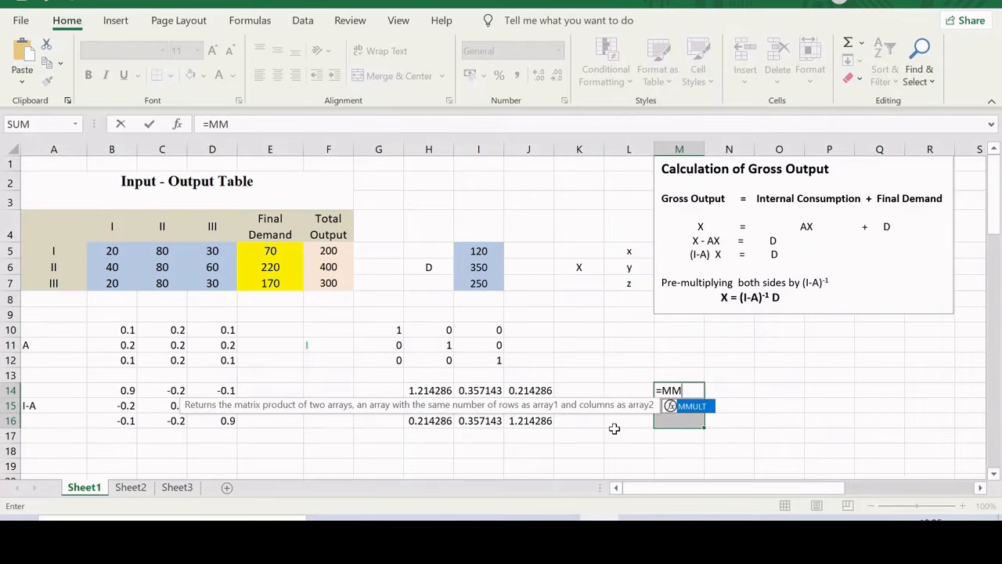
pyautogui.write('ULT(')
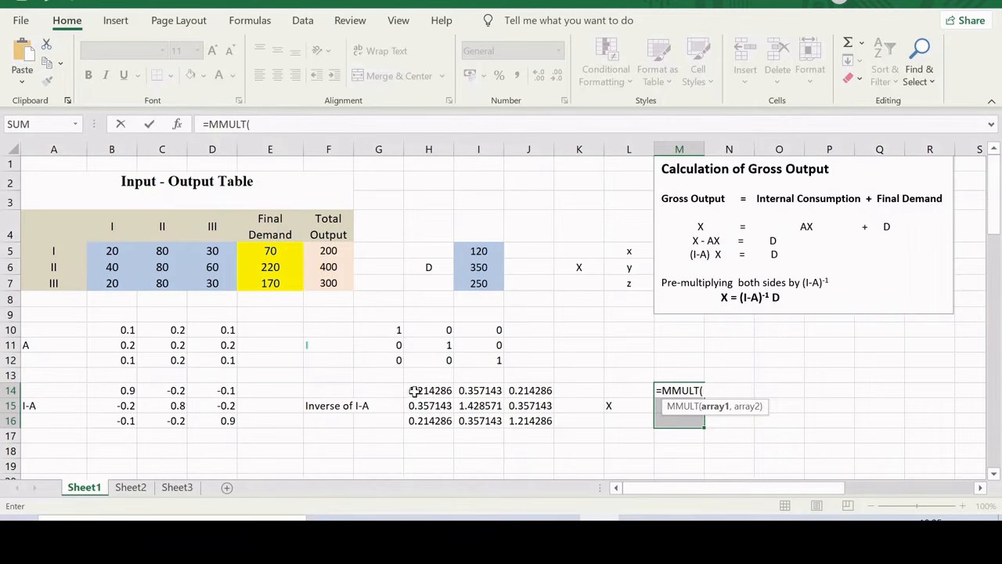
pyautogui.moveTo(413, 390); pyautogui.dragTo(521, 420)
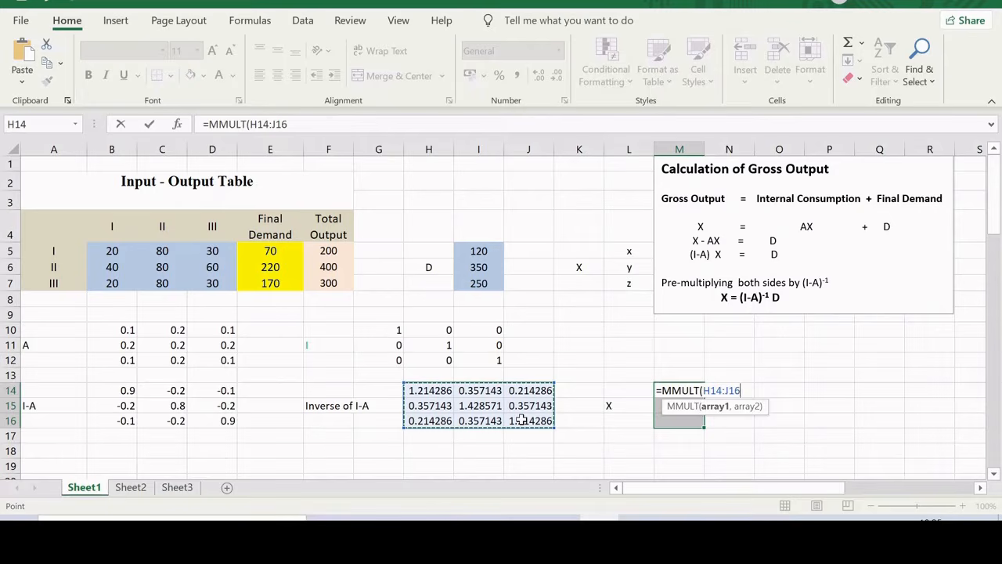
pyautogui.write(',')
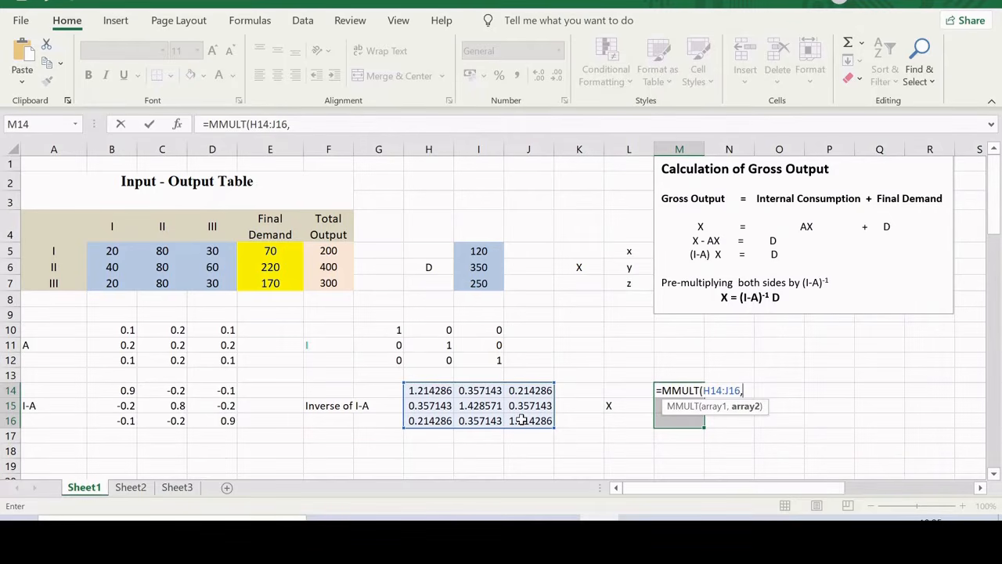
pyautogui.click(476, 253)
pyautogui.moveTo(476, 254); pyautogui.dragTo(476, 281)
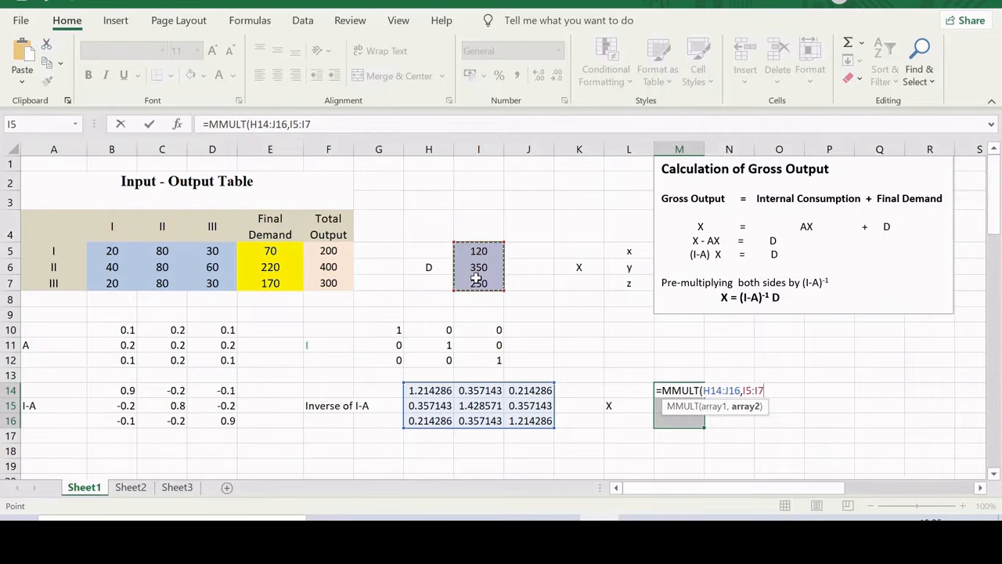
pyautogui.write(')')
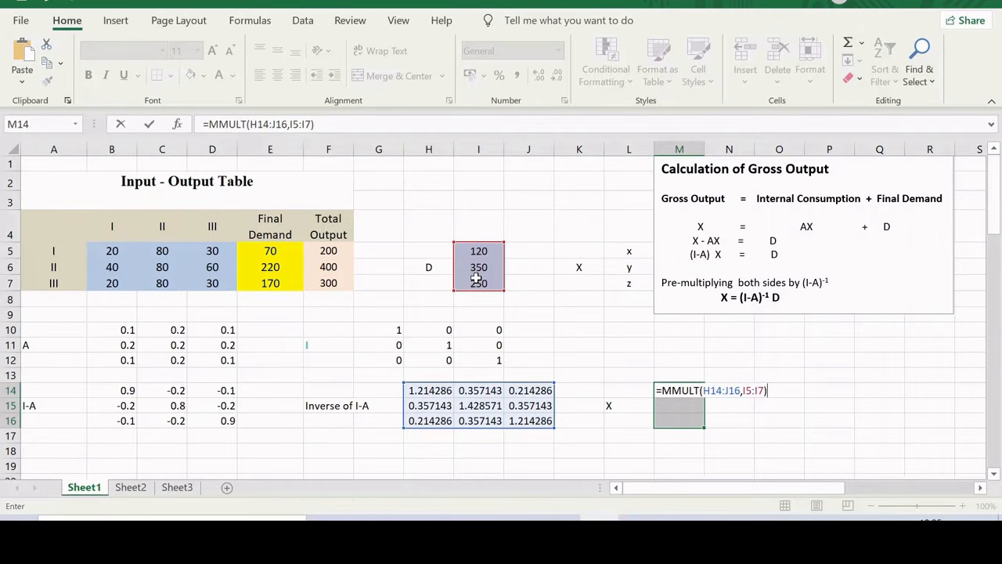
pyautogui.hotkey('ctrl', 'shift', 'Return')
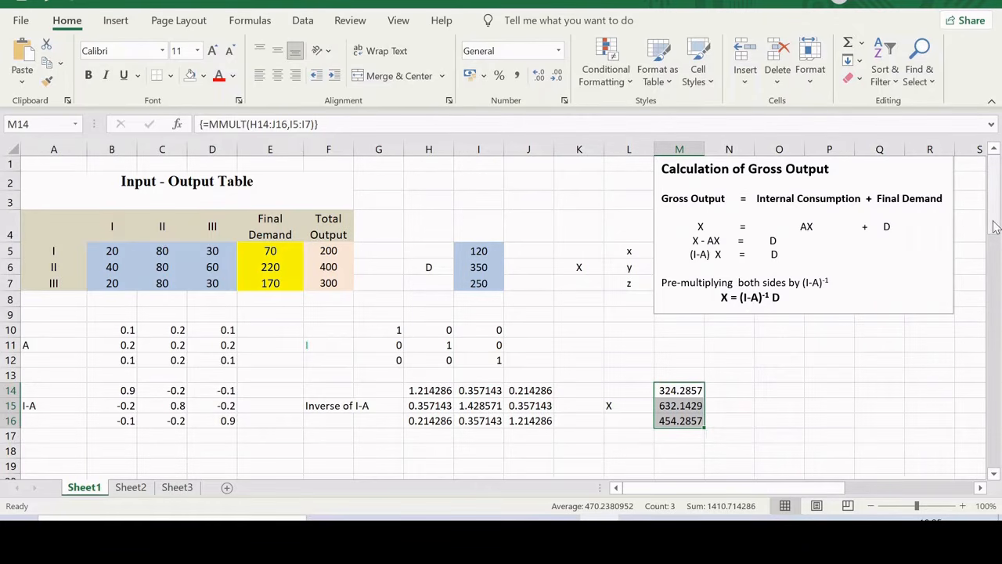
# Switch to the Word document to check question b on equilibrium prices, and return to the Excel workbook
pyautogui.moveTo(996, 227); pyautogui.dragTo(995, 227)
pyautogui.click(560, 526)
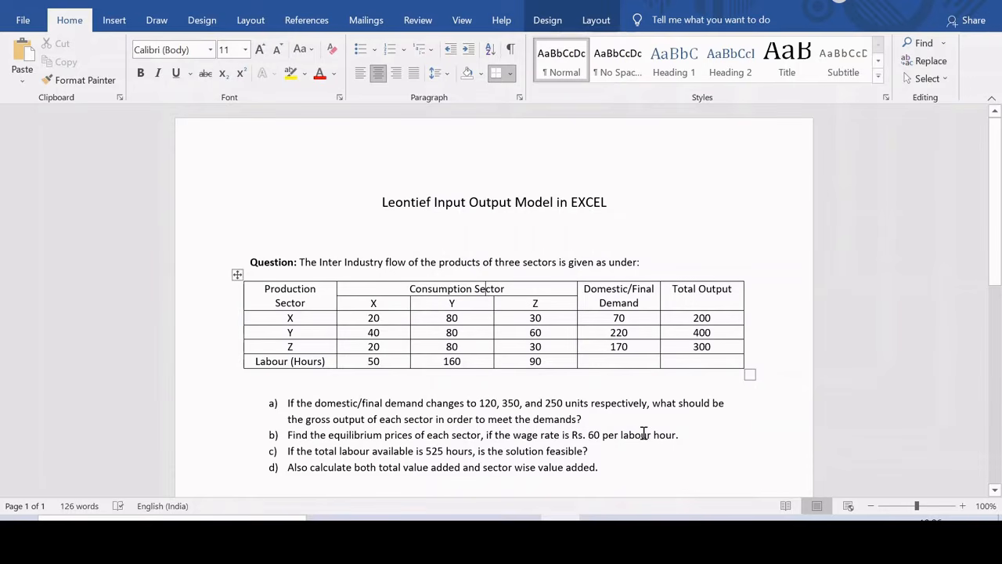
pyautogui.moveTo(599, 540)
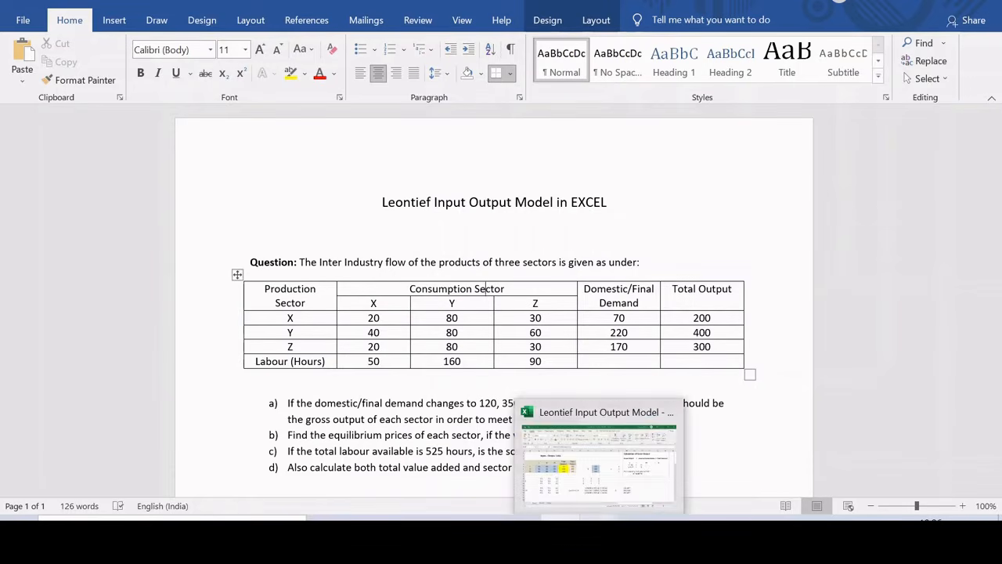
pyautogui.click(599, 462)
# Correct the second price label in cell I25 of the equilibrium prices section to p2
pyautogui.click(996, 200)
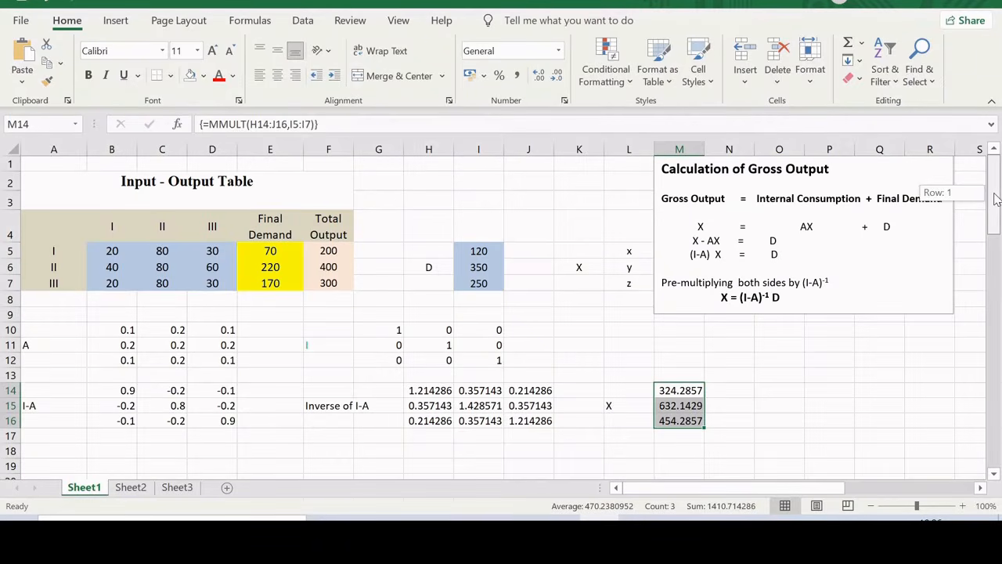
pyautogui.moveTo(996, 200); pyautogui.dragTo(1000, 268)
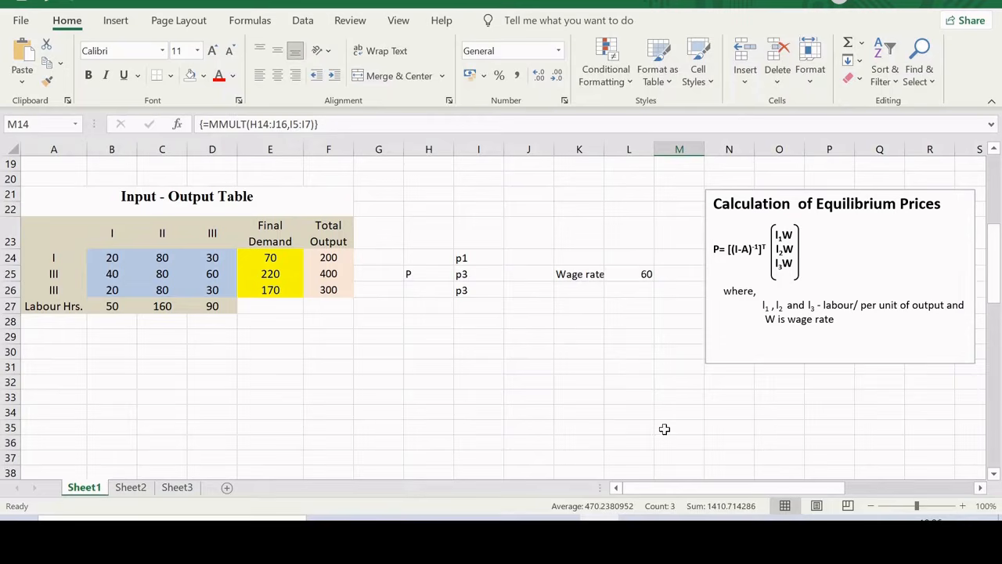
pyautogui.click(468, 276)
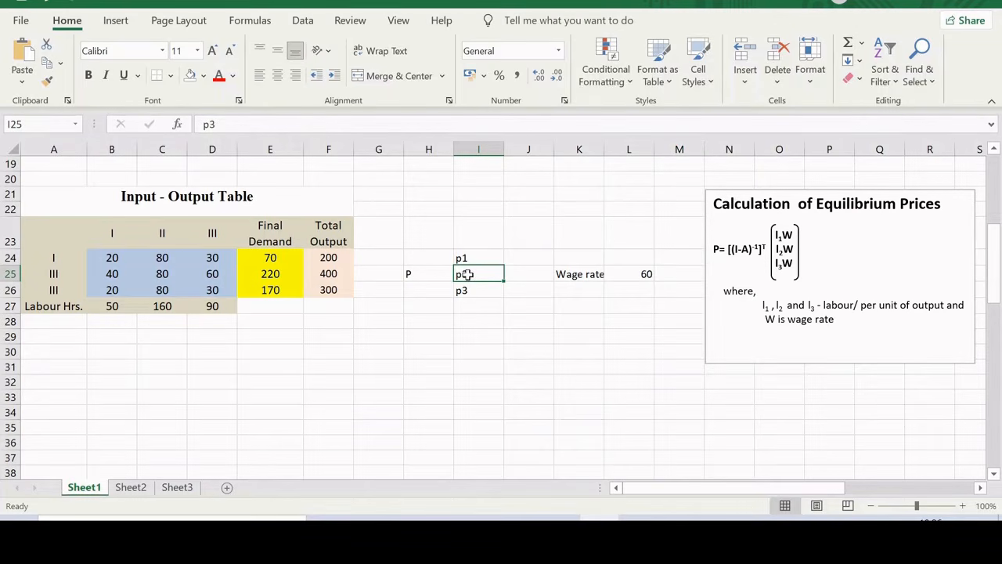
pyautogui.doubleClick(467, 274)
pyautogui.press('BackSpace')
pyautogui.write('2')
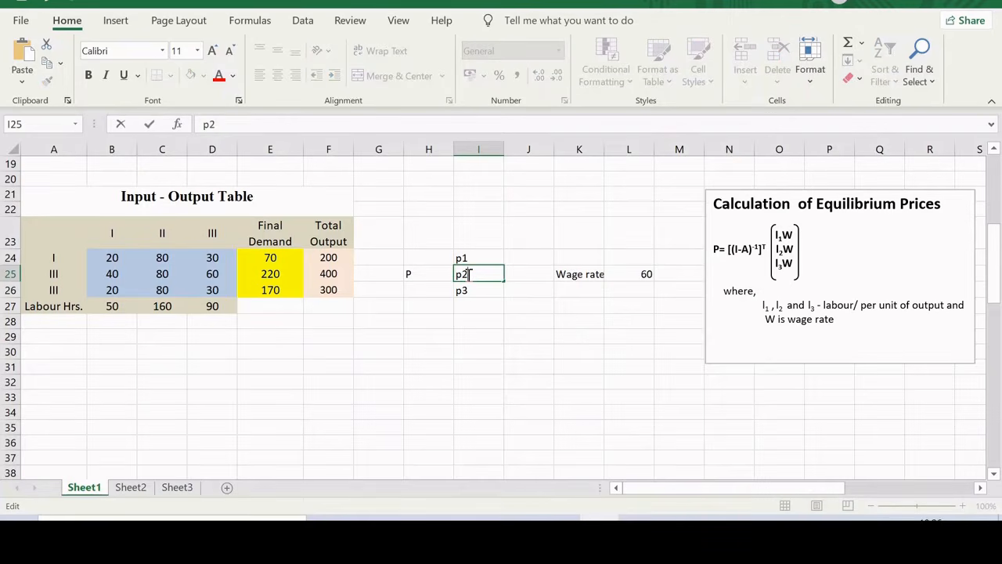
pyautogui.click(501, 332)
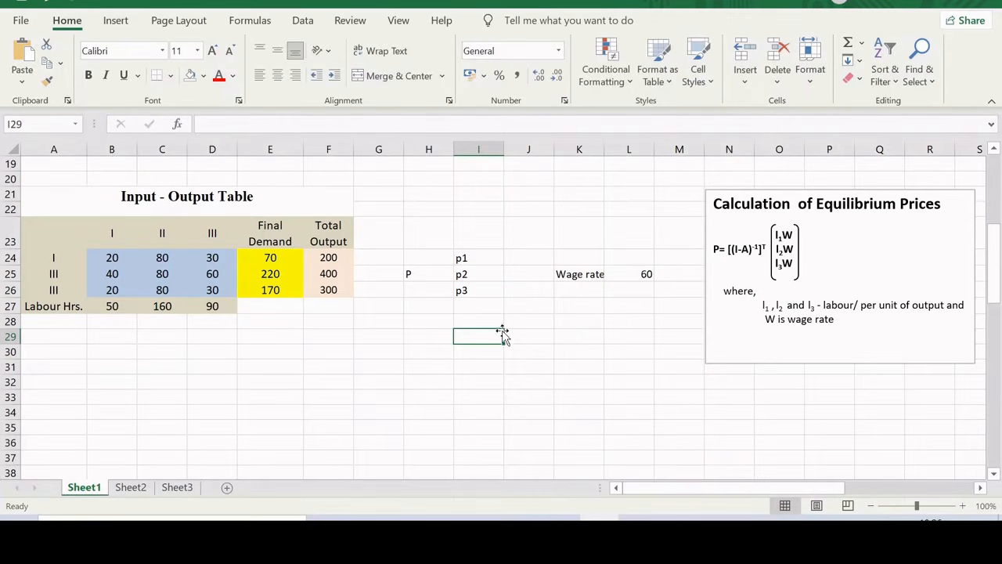
pyautogui.click(636, 274)
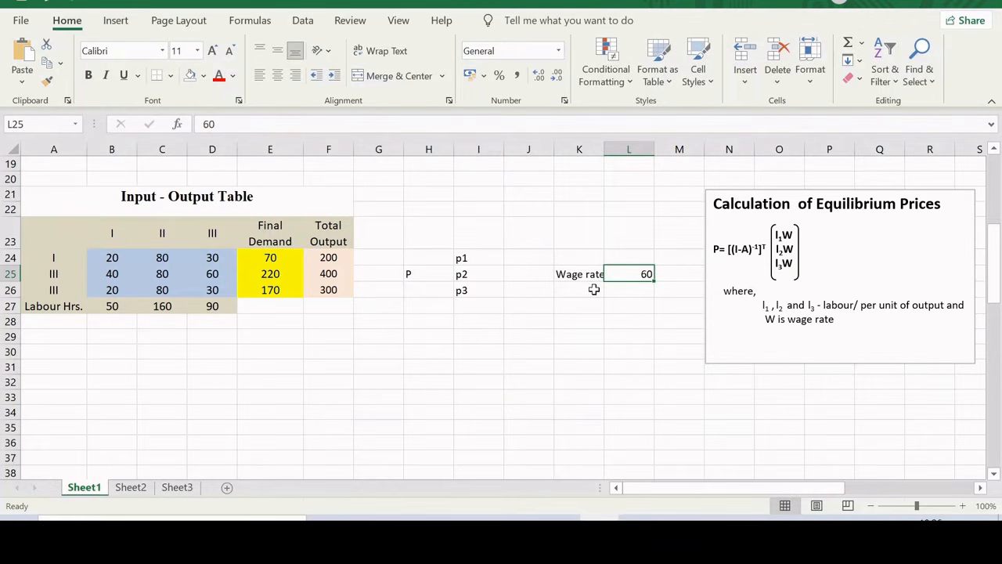
# Copy the transposed inverse expression [(I-A)⁻¹]ᵀ from the equilibrium prices text box into cell A30 as the matrix label
pyautogui.click(720, 249)
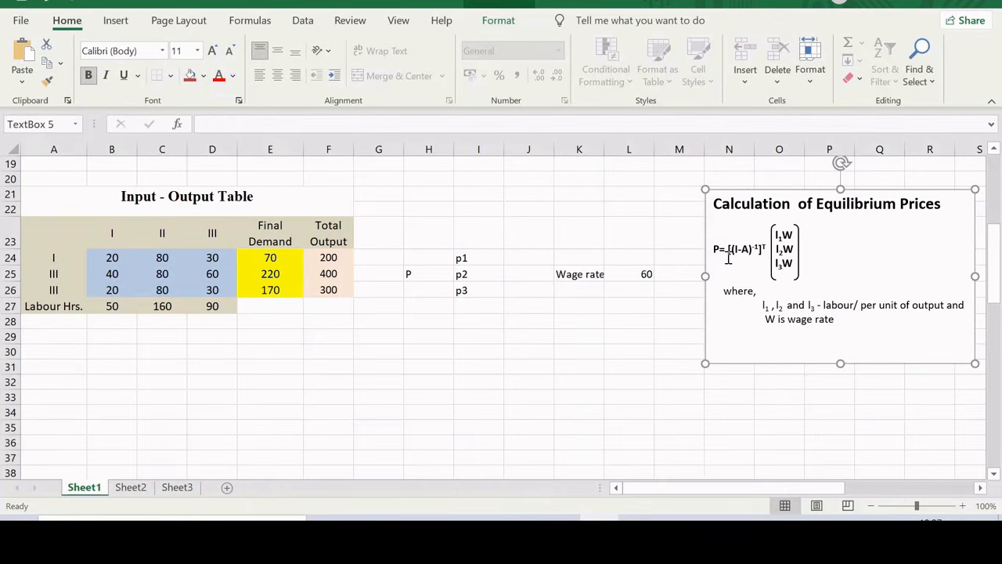
pyautogui.moveTo(728, 250); pyautogui.dragTo(768, 251)
pyautogui.hotkey('ctrl', 'c')
pyautogui.click(49, 353)
pyautogui.hotkey('ctrl', 'v')
pyautogui.click(179, 354)
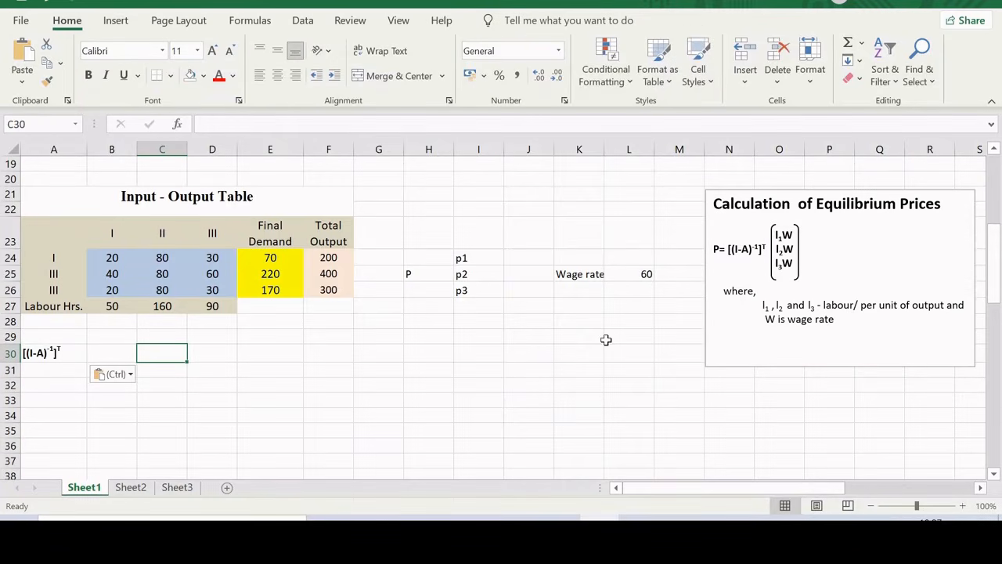
# Transpose the inverse of I-A into B30:D32 with the array formula =TRANSPOSE(H14:J16)
pyautogui.moveTo(996, 291); pyautogui.dragTo(996, 266)
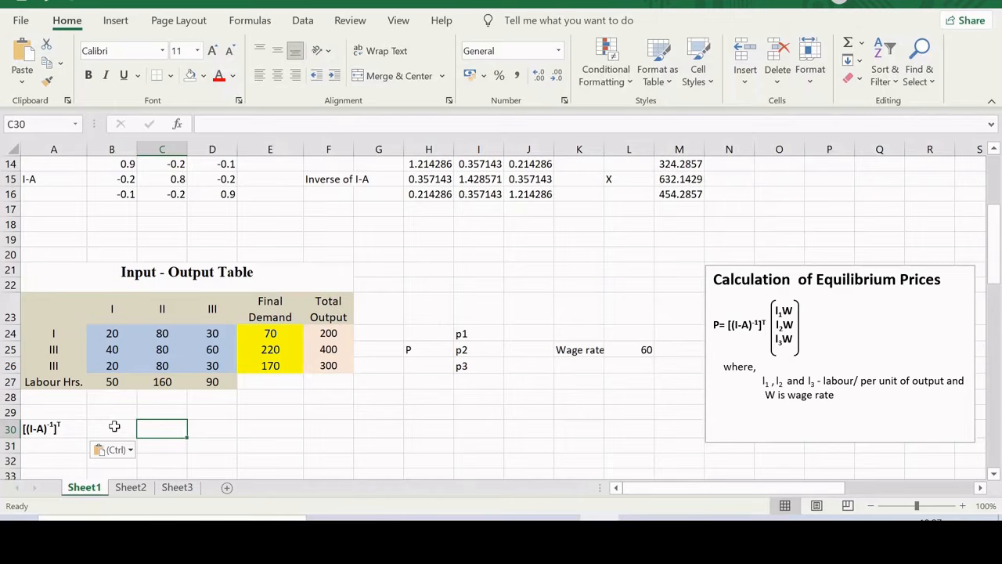
pyautogui.moveTo(114, 426); pyautogui.dragTo(198, 460)
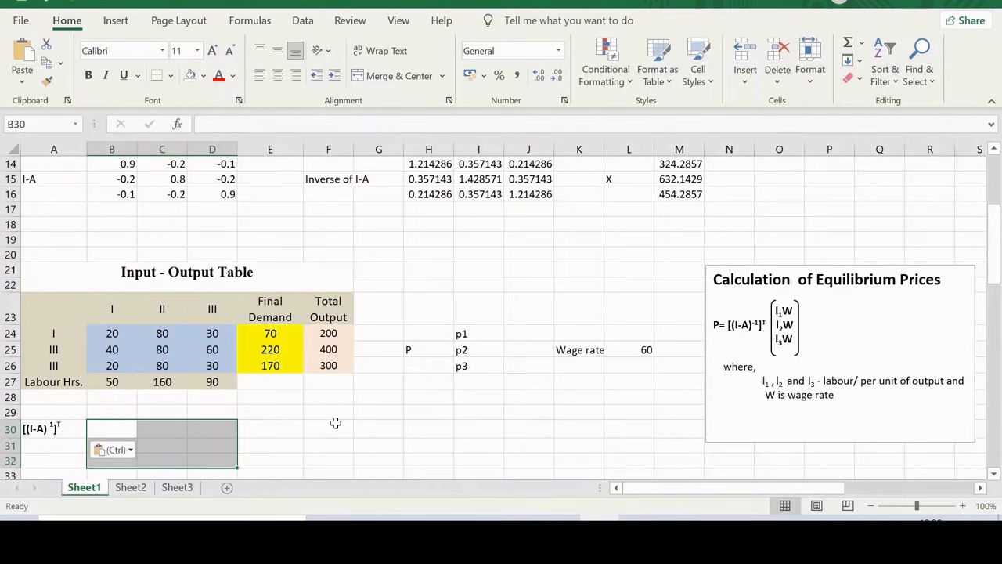
pyautogui.write('=')
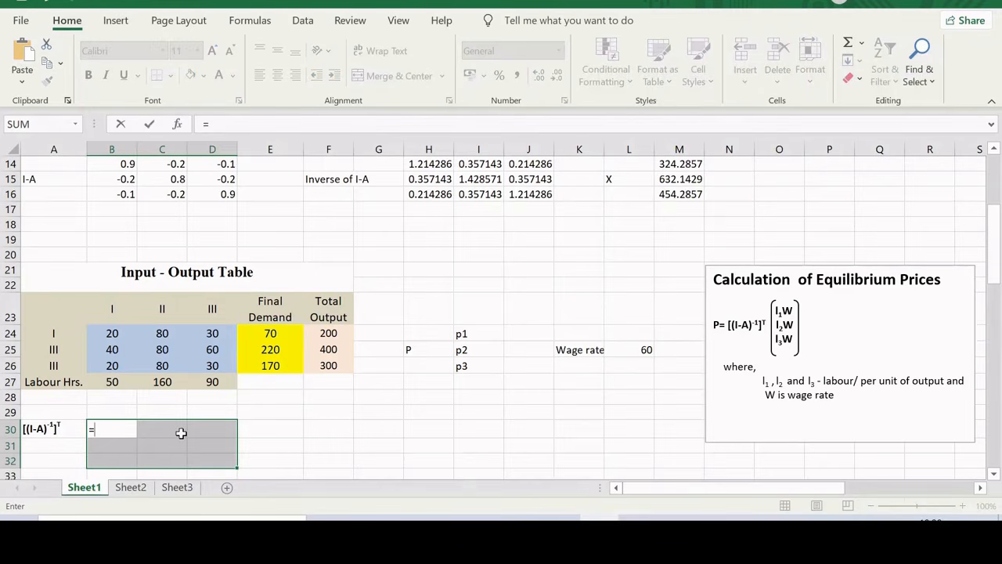
pyautogui.write('TR')
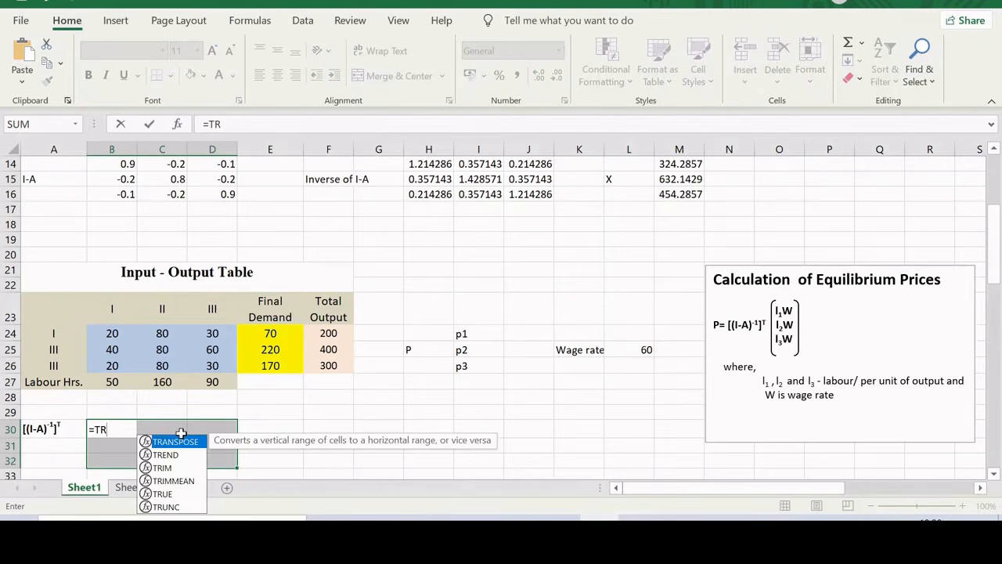
pyautogui.write('ANSPOS')
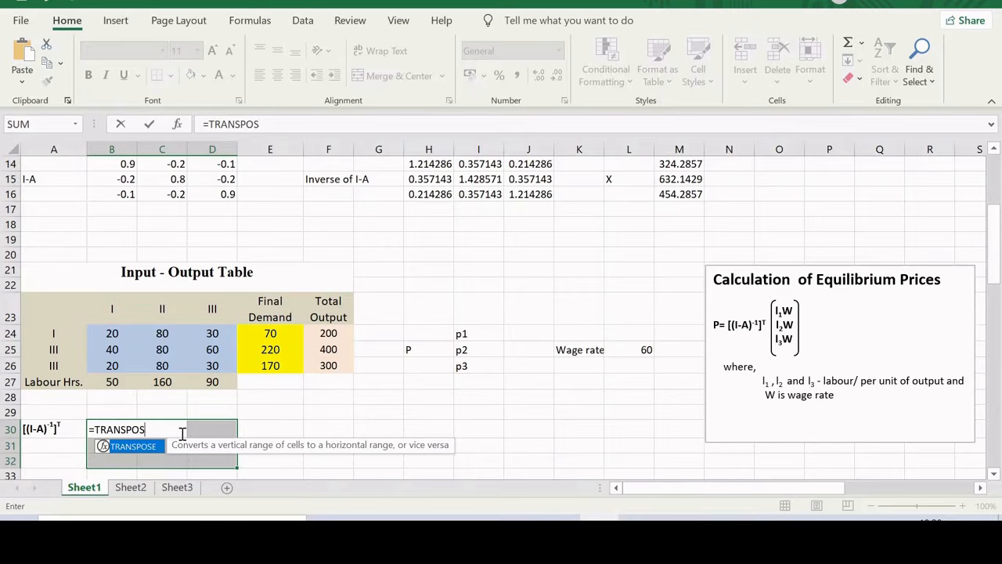
pyautogui.write('E(')
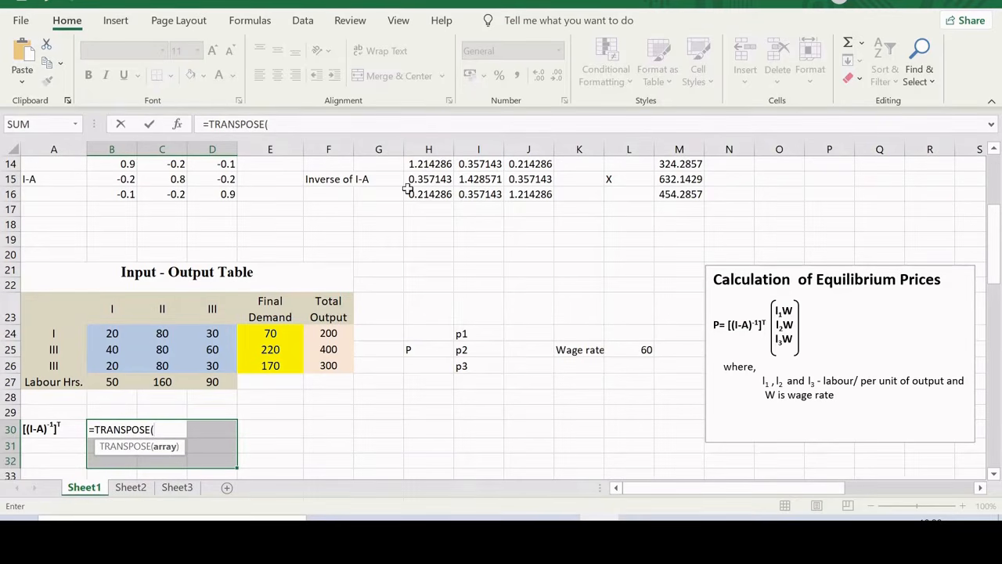
pyautogui.moveTo(420, 163); pyautogui.dragTo(515, 194)
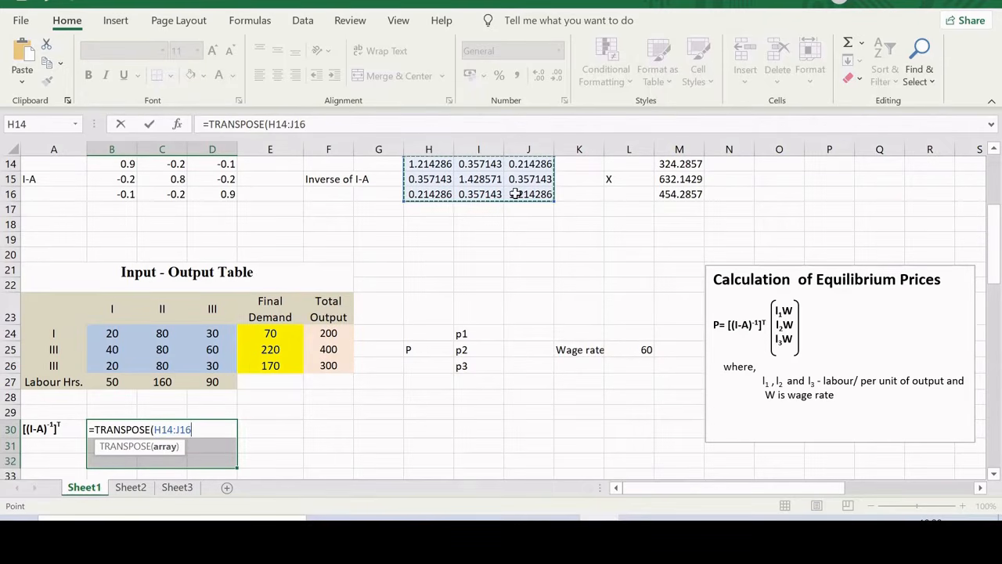
pyautogui.write(')')
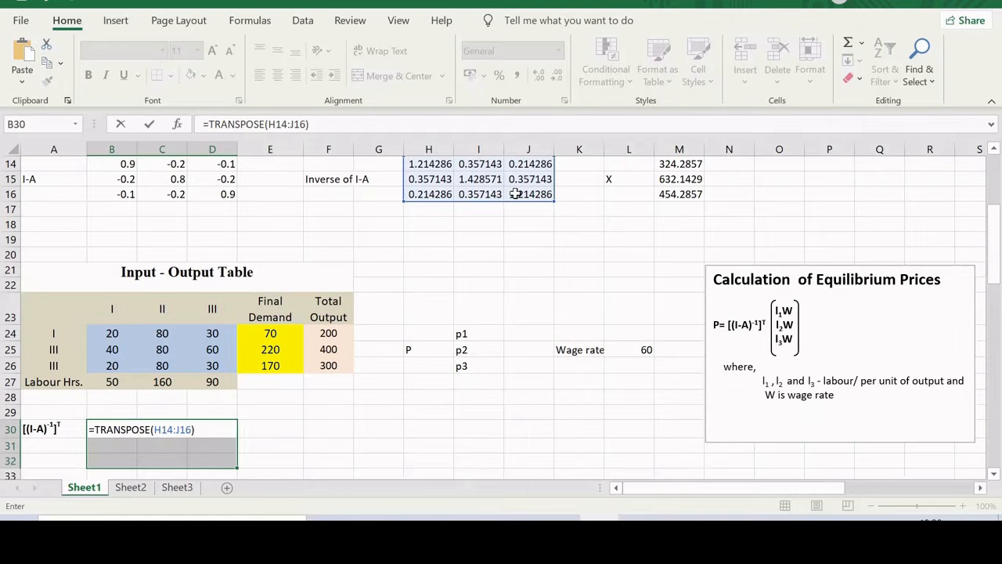
pyautogui.hotkey('ctrl', 'shift', 'Return')
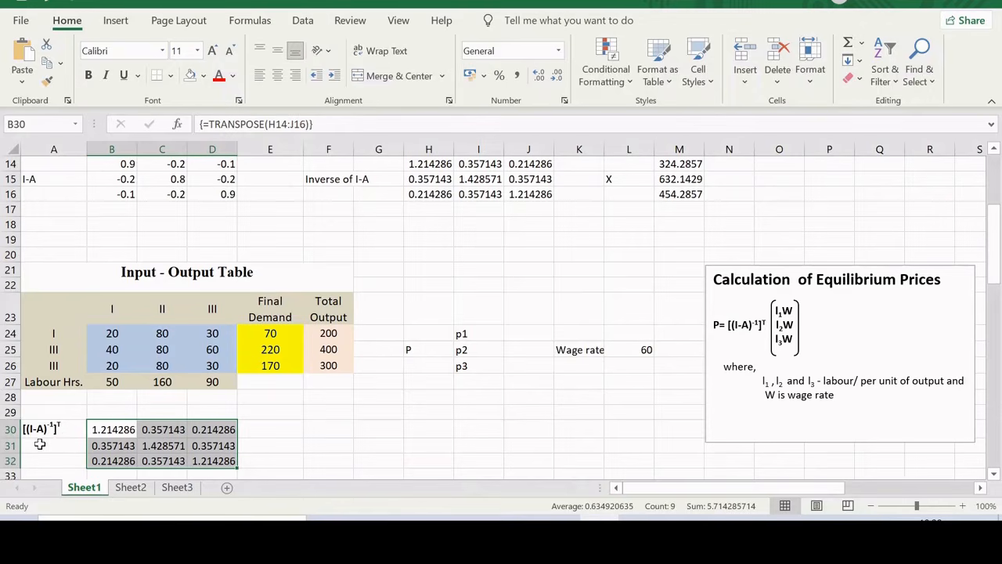
# Transpose the labour hours row into the column G30:G32 with the array formula =TRANSPOSE(B27:D27)
pyautogui.click(339, 433)
pyautogui.moveTo(996, 234); pyautogui.dragTo(997, 247)
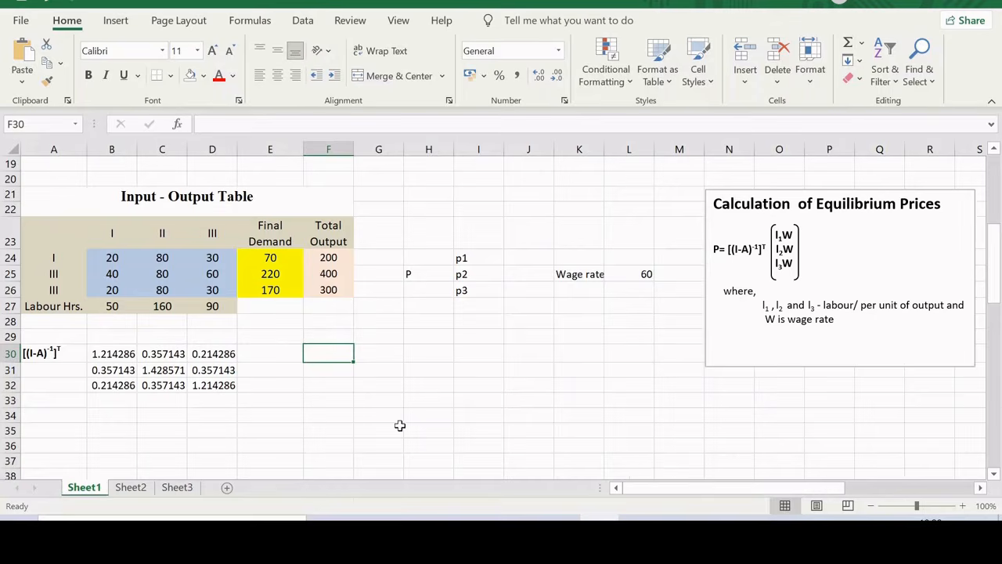
pyautogui.click(103, 303)
pyautogui.click(148, 304)
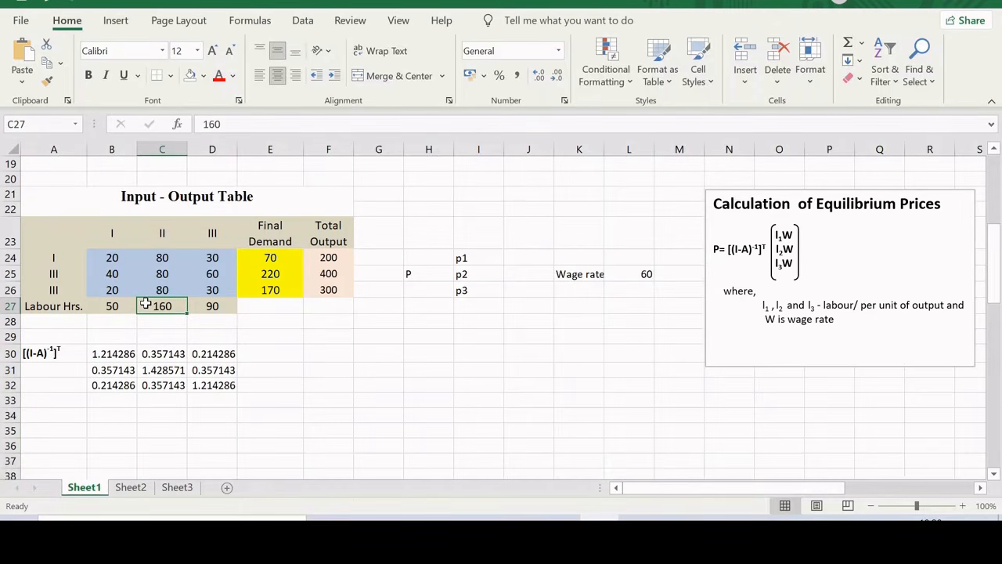
pyautogui.click(196, 303)
pyautogui.click(109, 310)
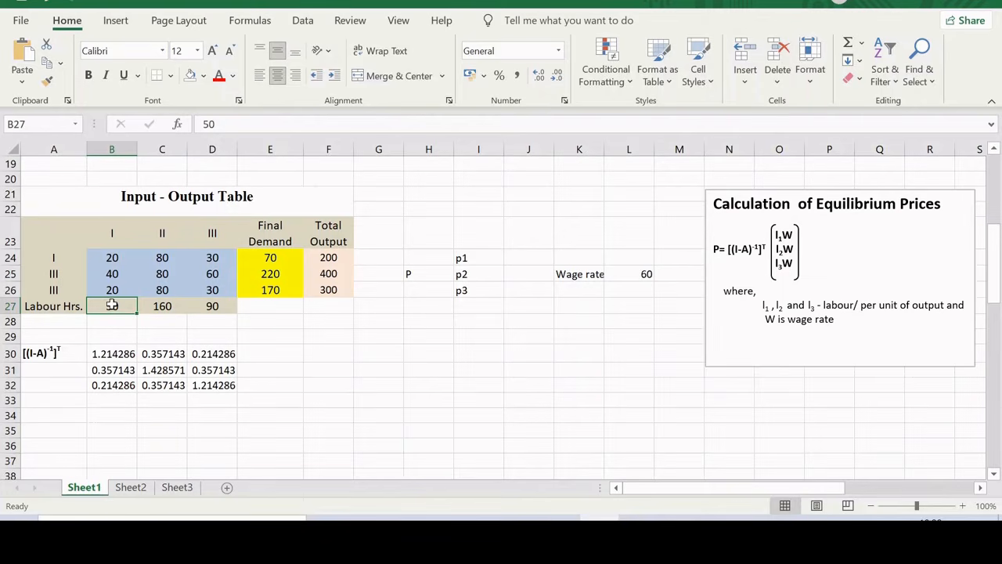
pyautogui.moveTo(112, 305); pyautogui.dragTo(212, 307)
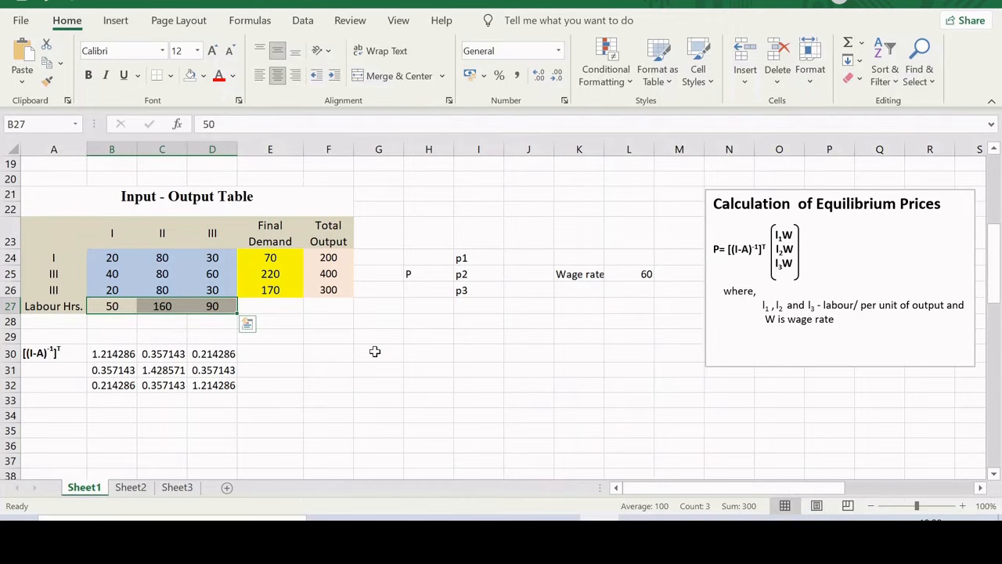
pyautogui.moveTo(376, 352); pyautogui.dragTo(376, 385)
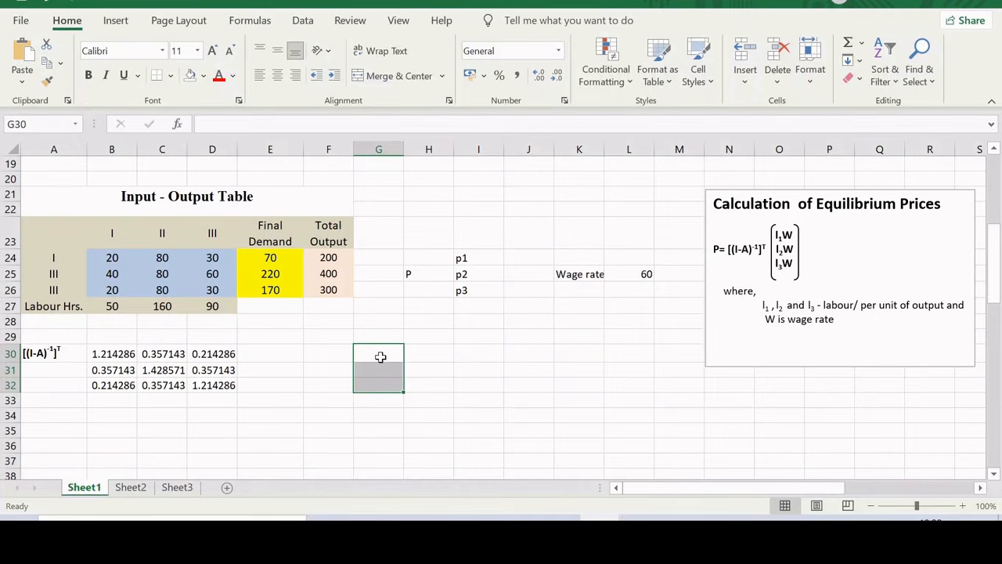
pyautogui.write('=')
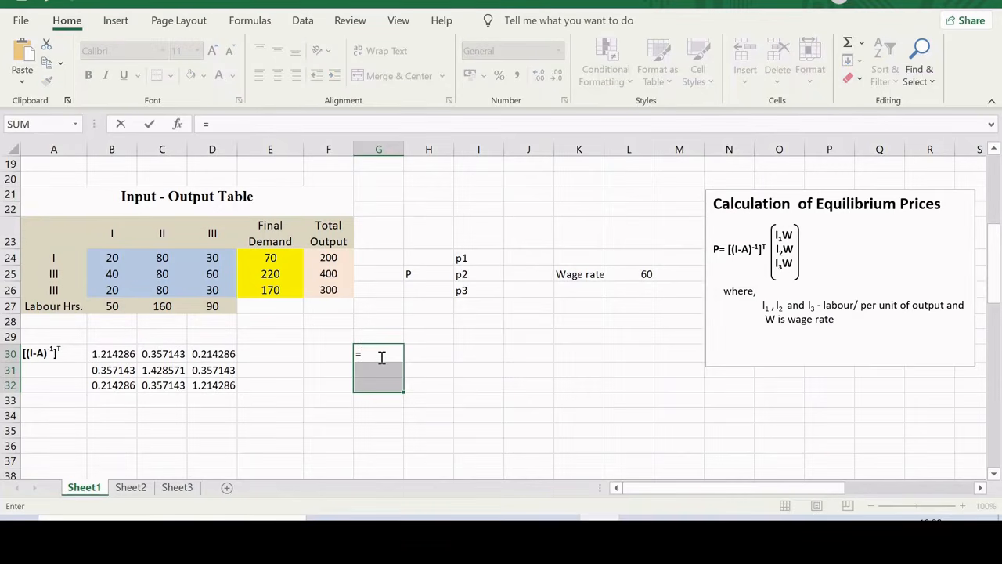
pyautogui.write('TRA')
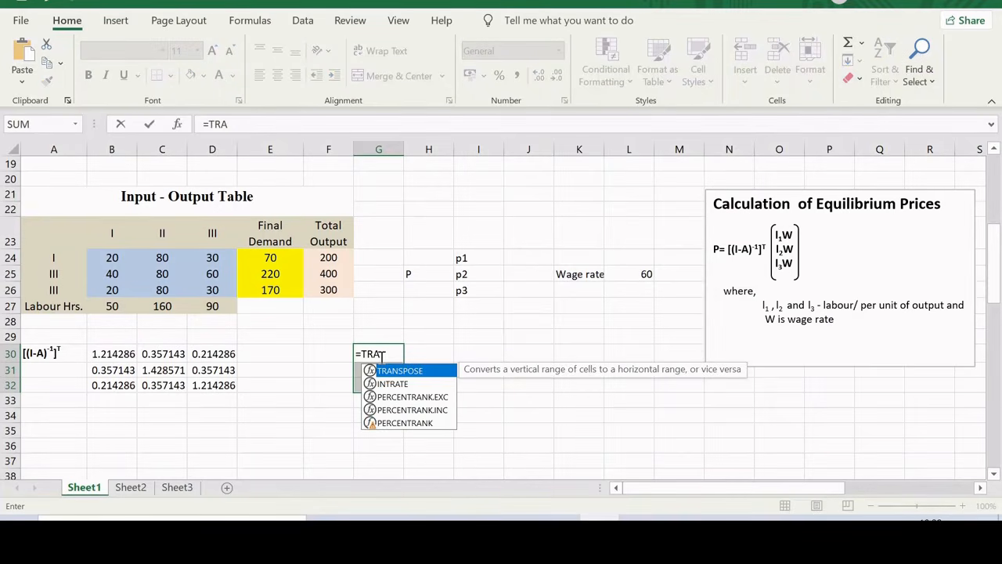
pyautogui.write('NSPO')
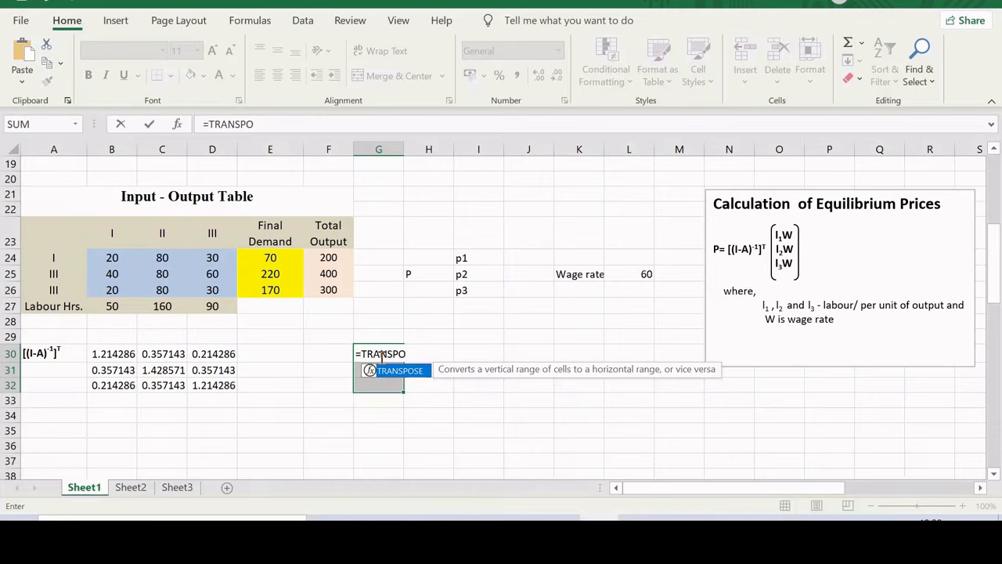
pyautogui.write('SE(')
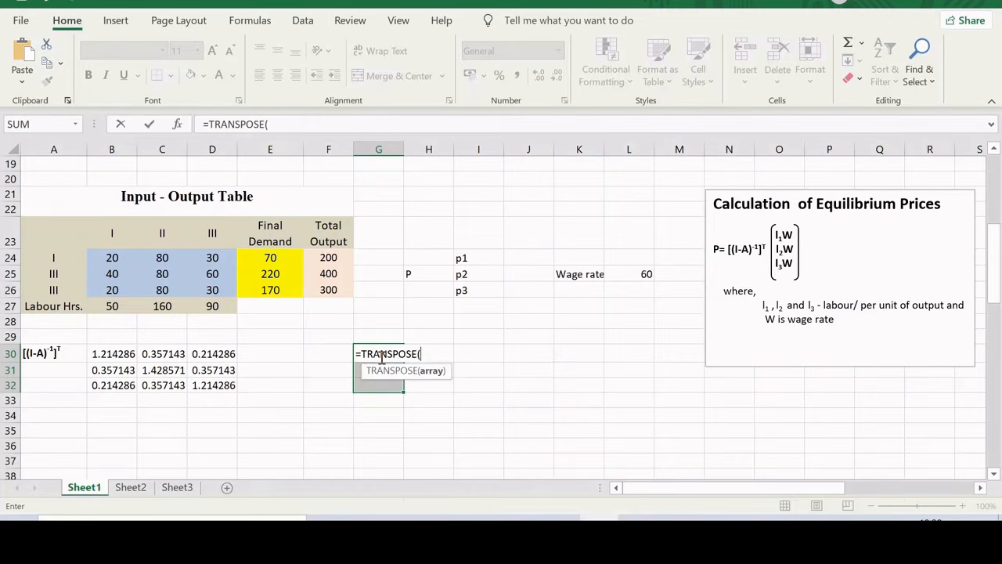
pyautogui.moveTo(98, 305); pyautogui.dragTo(194, 307)
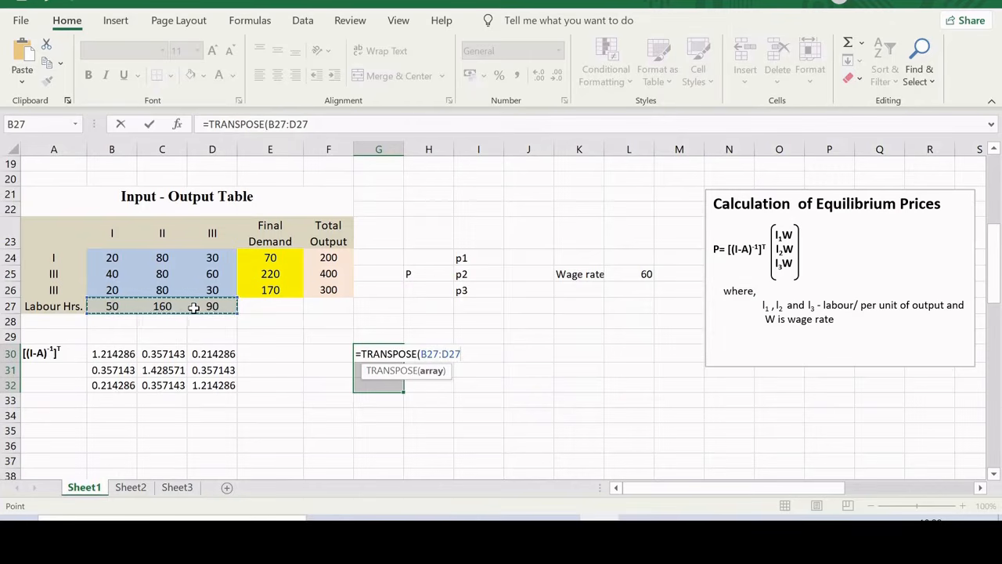
pyautogui.write(')')
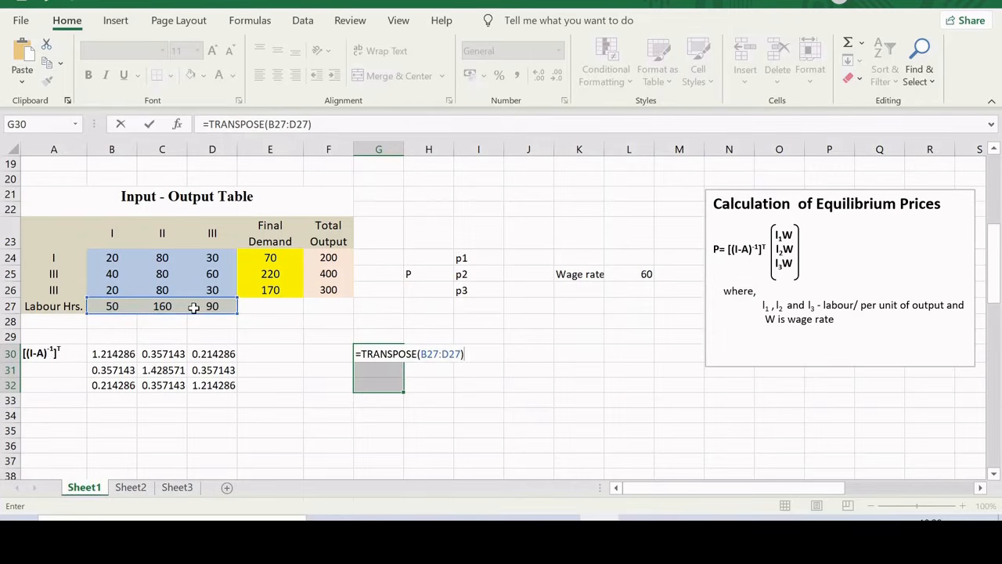
pyautogui.hotkey('ctrl', 'shift', 'Return')
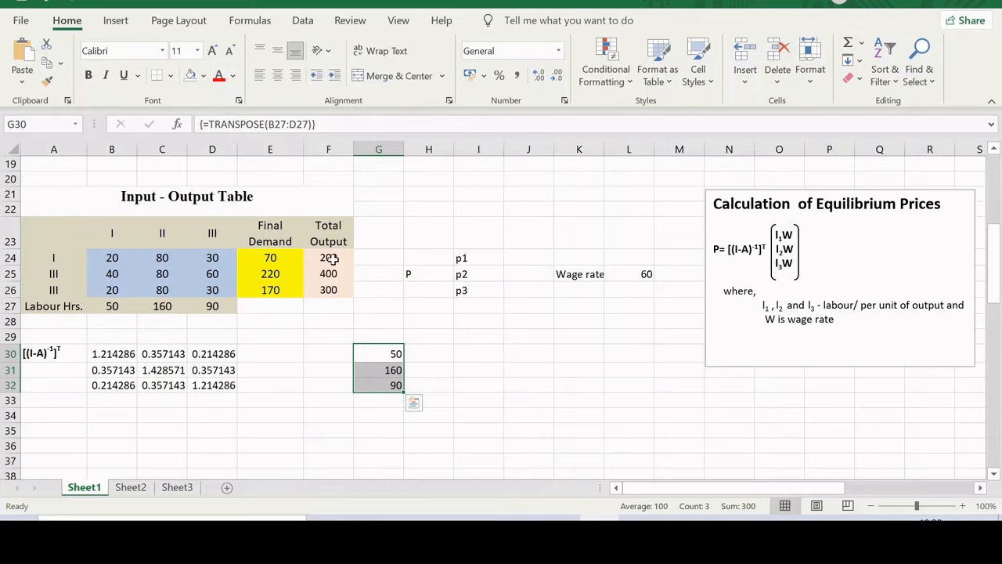
# Compute labour per unit of output in I30 with =G30/F24 and fill the formula down to I32
pyautogui.click(476, 353)
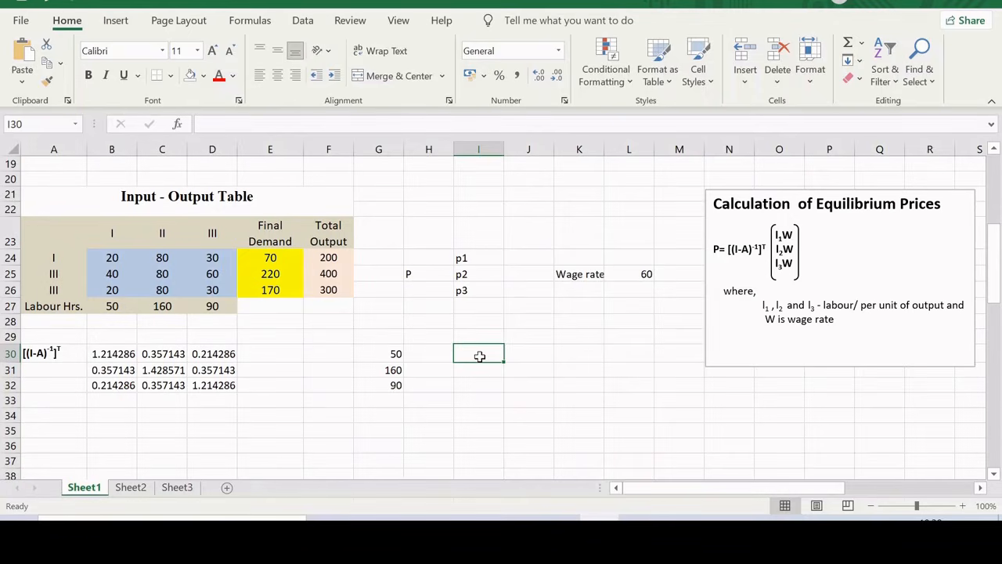
pyautogui.write('=')
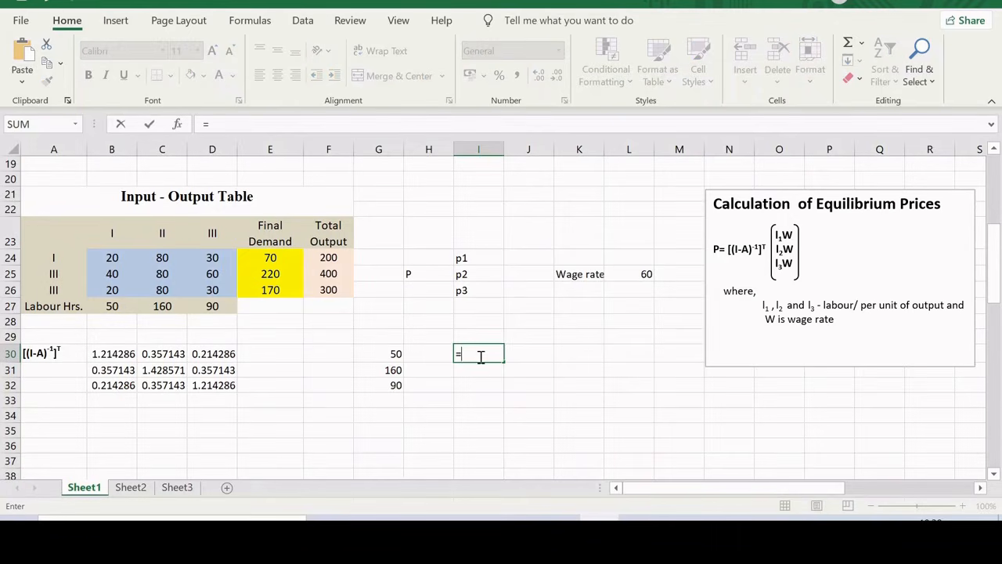
pyautogui.click(392, 353)
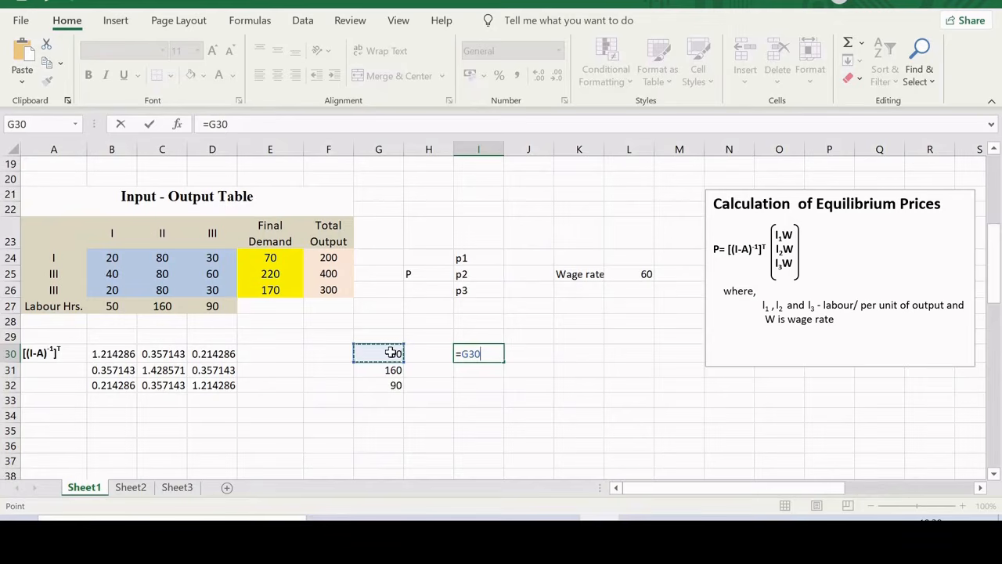
pyautogui.write('/')
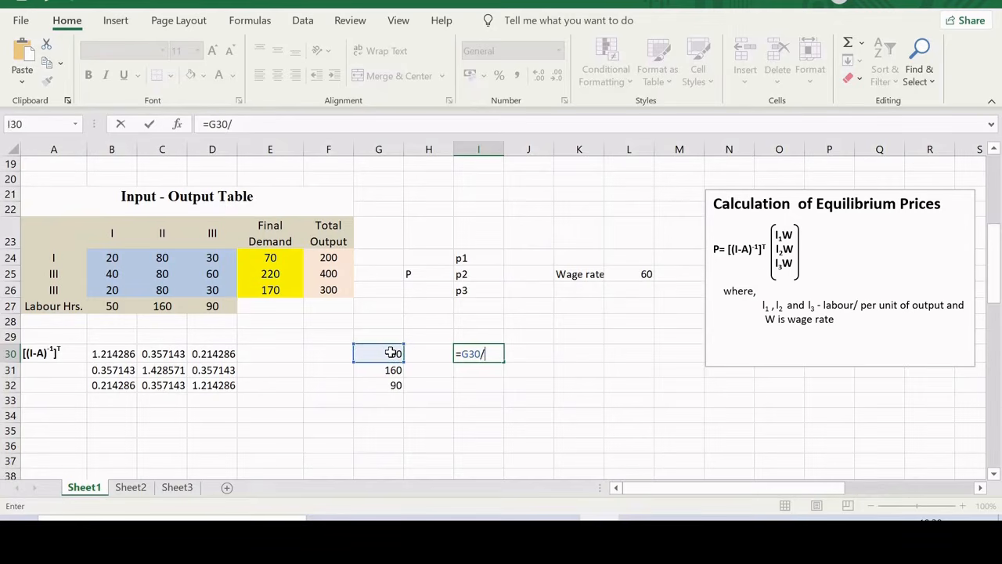
pyautogui.click(329, 257)
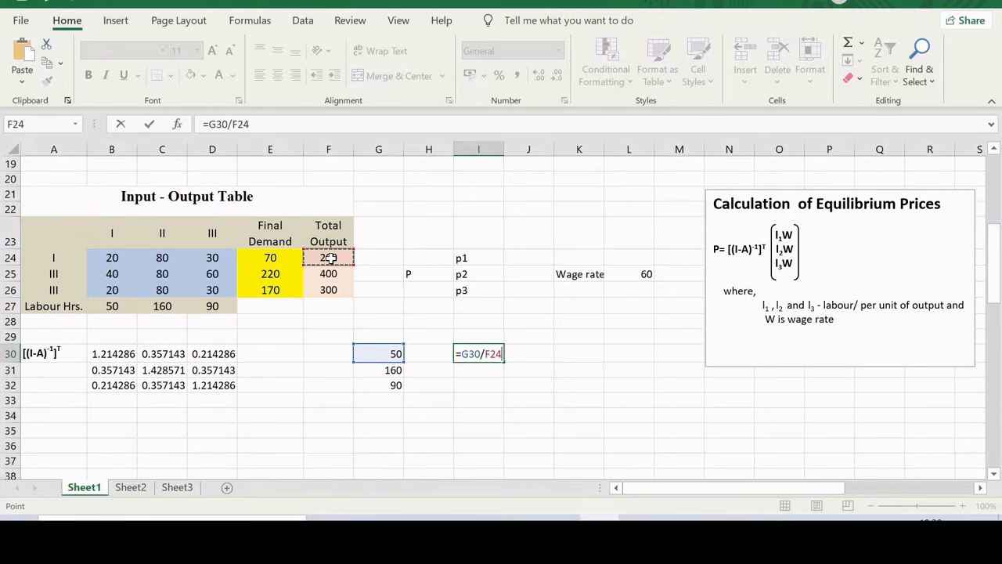
pyautogui.press('Return')
pyautogui.click(485, 353)
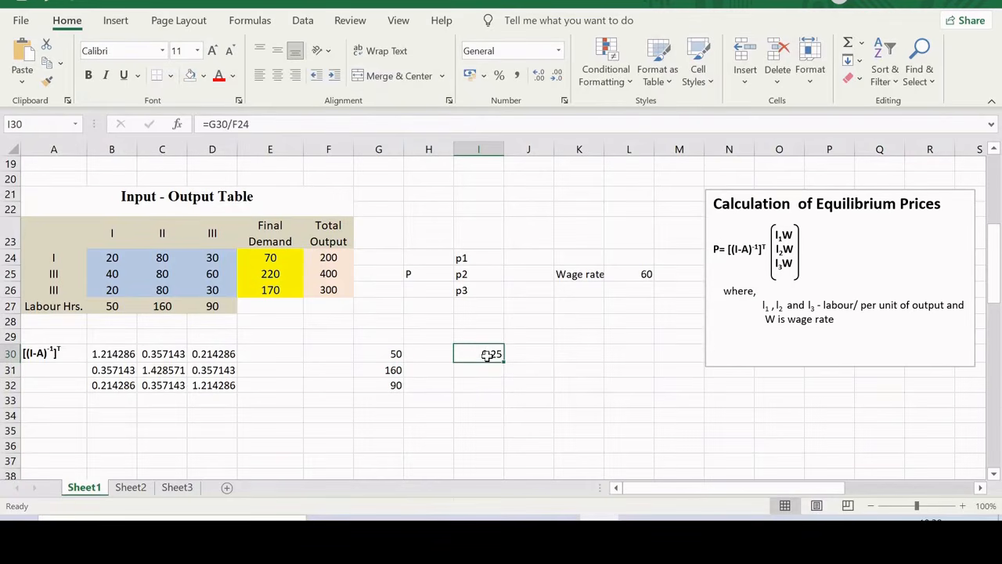
pyautogui.moveTo(503, 361); pyautogui.dragTo(499, 387)
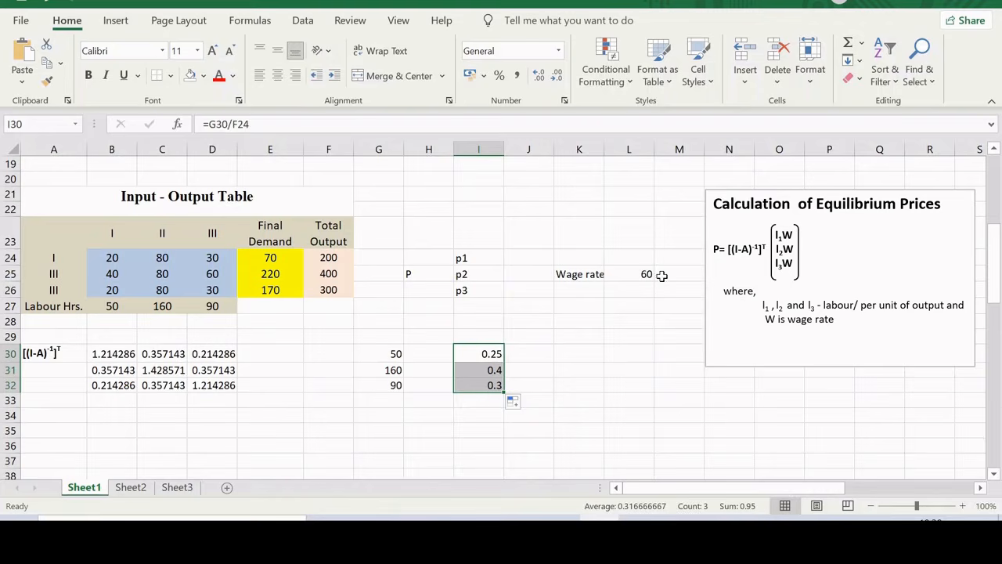
# Multiply the wage rate by the unit labour coefficients in K30:K32 with the array formula =L25*I30:I32
pyautogui.click(575, 354)
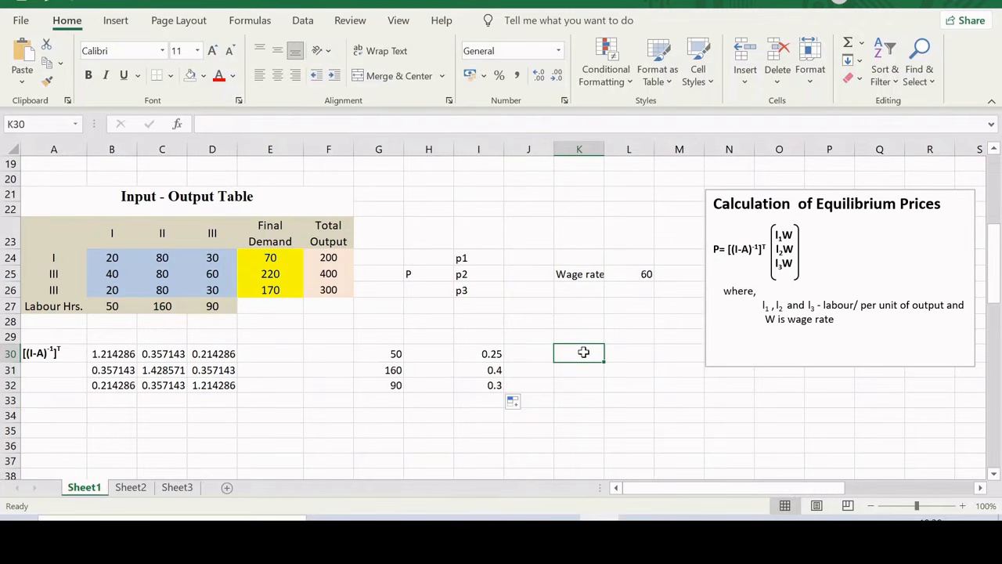
pyautogui.moveTo(583, 354); pyautogui.dragTo(584, 381)
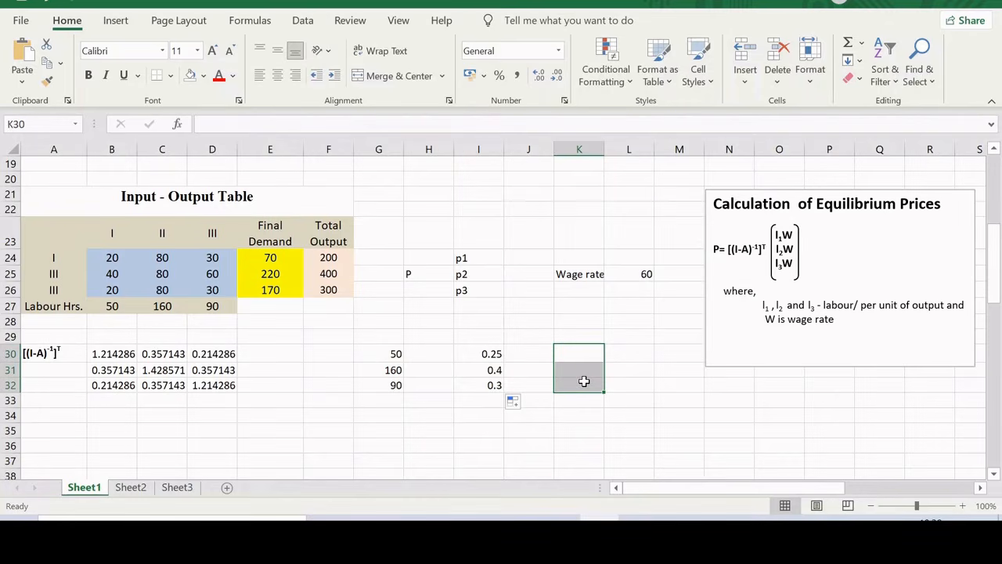
pyautogui.click(633, 277)
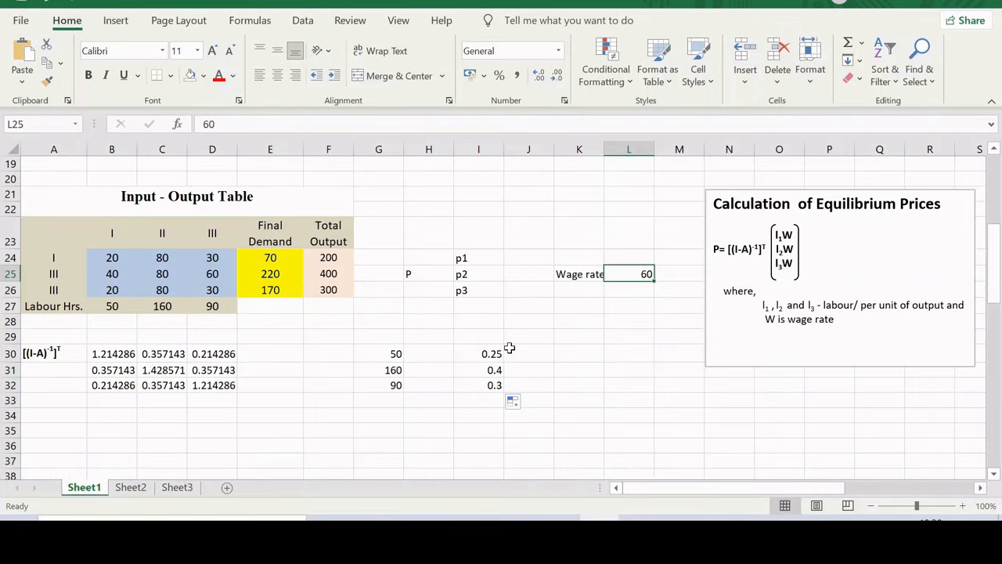
pyautogui.moveTo(583, 353); pyautogui.dragTo(583, 388)
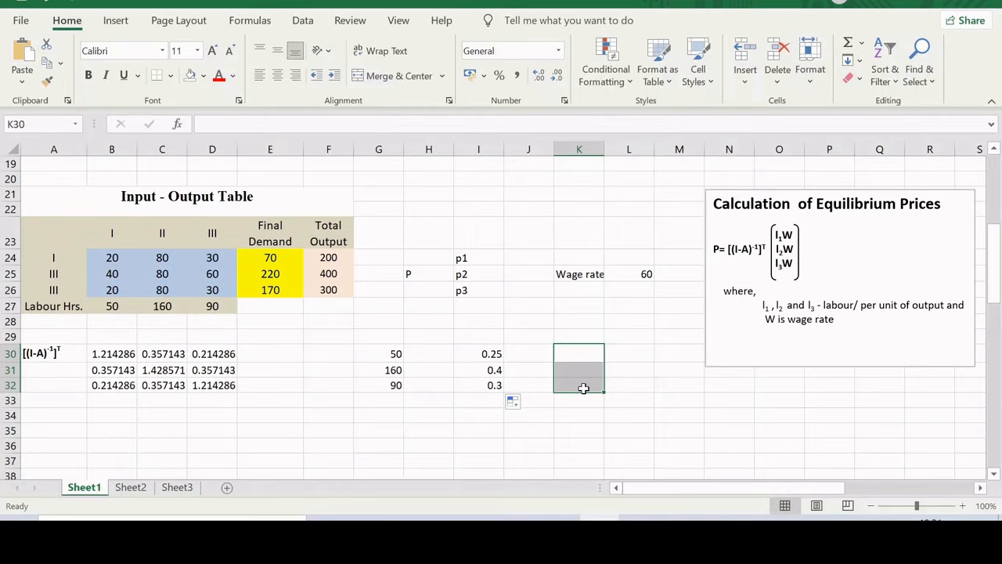
pyautogui.write('=')
pyautogui.click(630, 274)
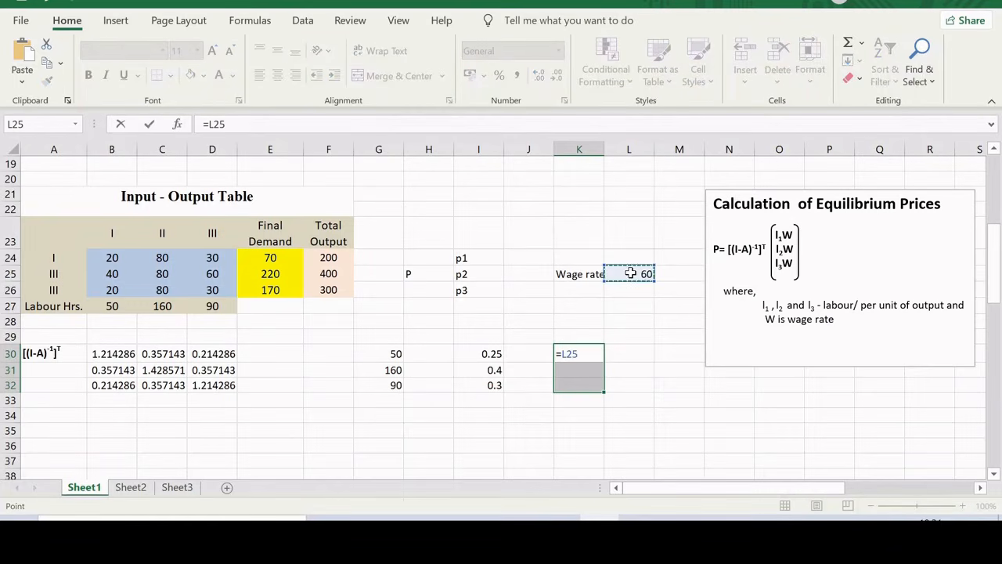
pyautogui.write('*')
pyautogui.click(482, 353)
pyautogui.moveTo(482, 353); pyautogui.dragTo(482, 381)
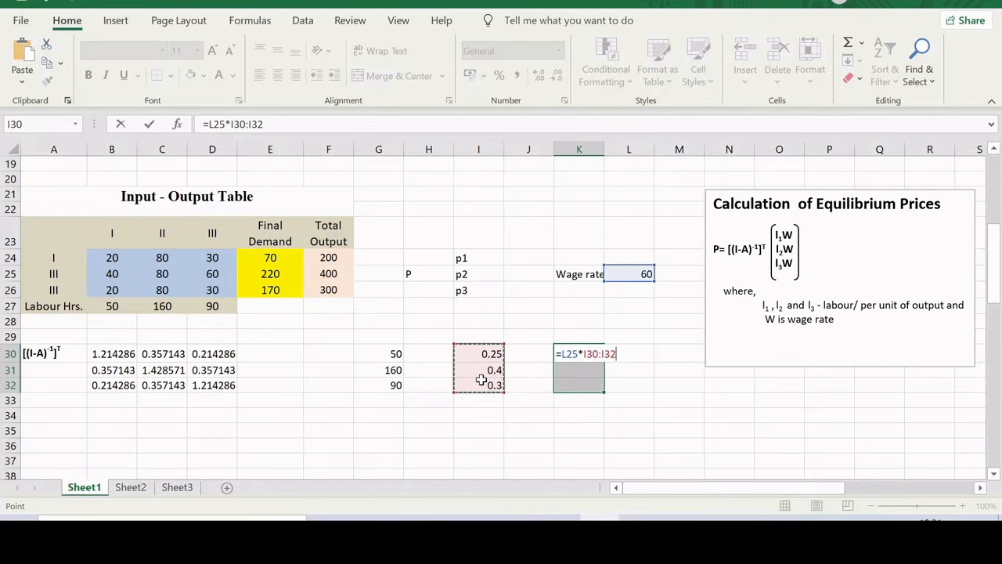
pyautogui.hotkey('ctrl', 'shift', 'Return')
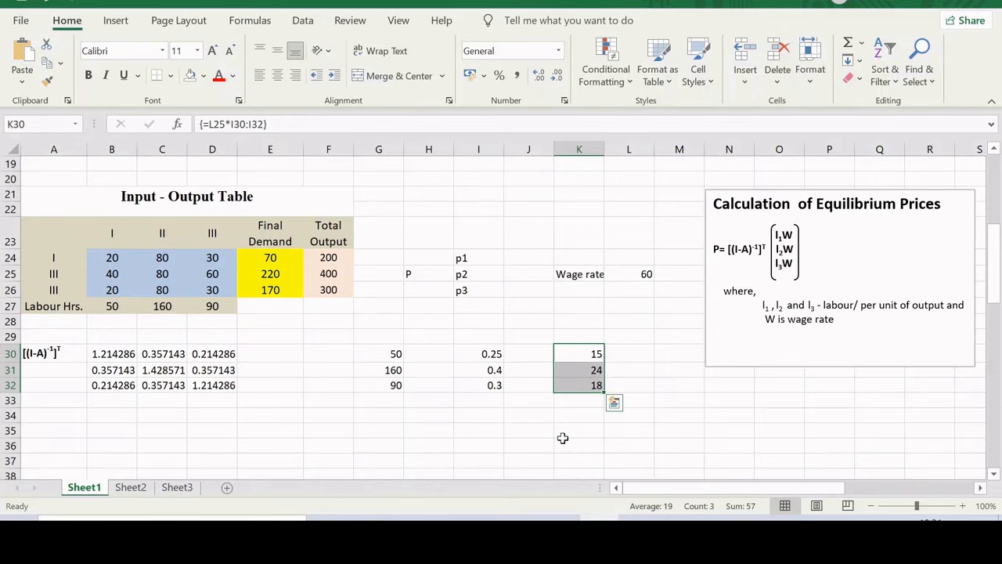
# Fill the wage cost column K30:K32 and the transposed inverse matrix B30:D32 with light blue
pyautogui.click(204, 78)
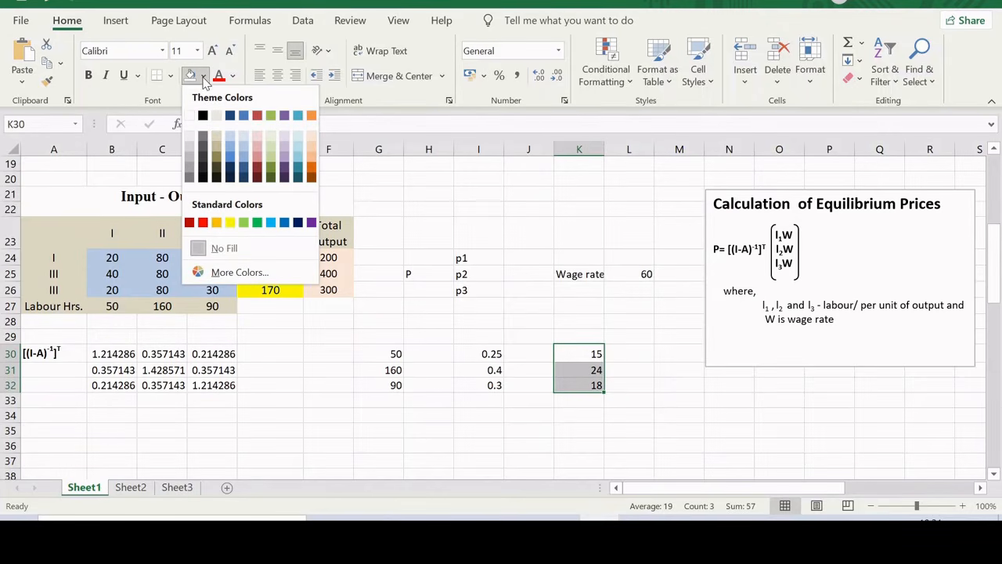
pyautogui.click(244, 142)
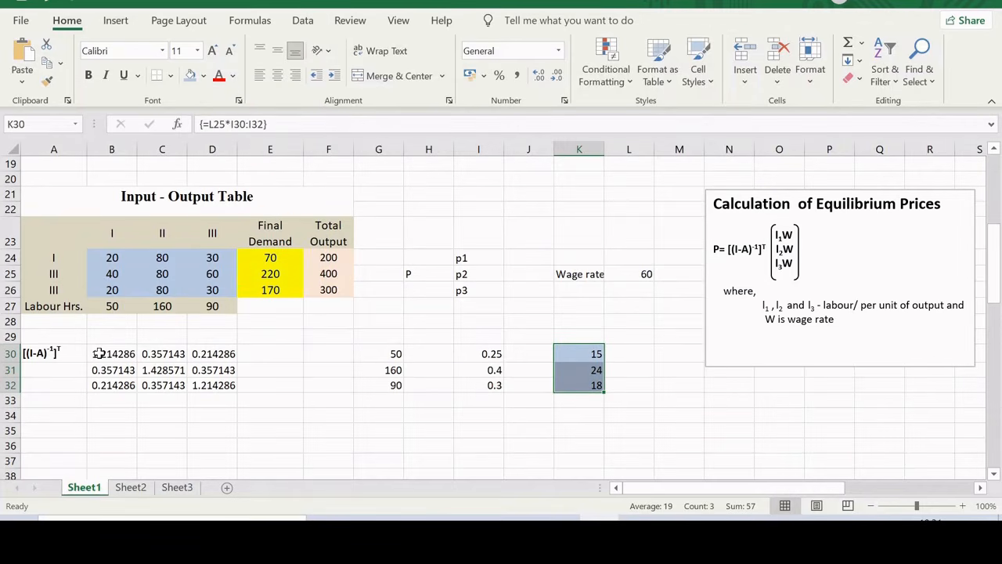
pyautogui.moveTo(100, 353); pyautogui.dragTo(208, 385)
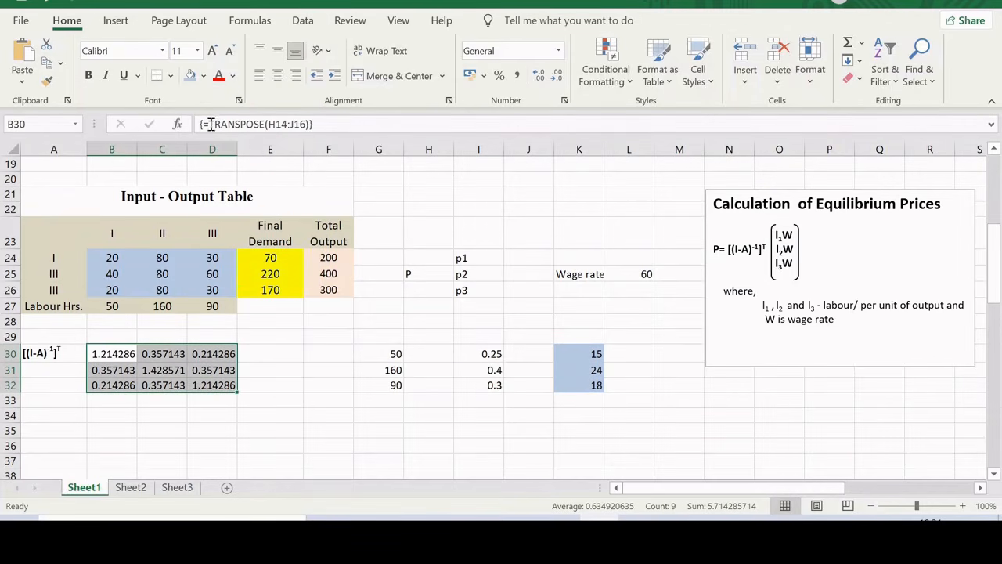
pyautogui.click(207, 78)
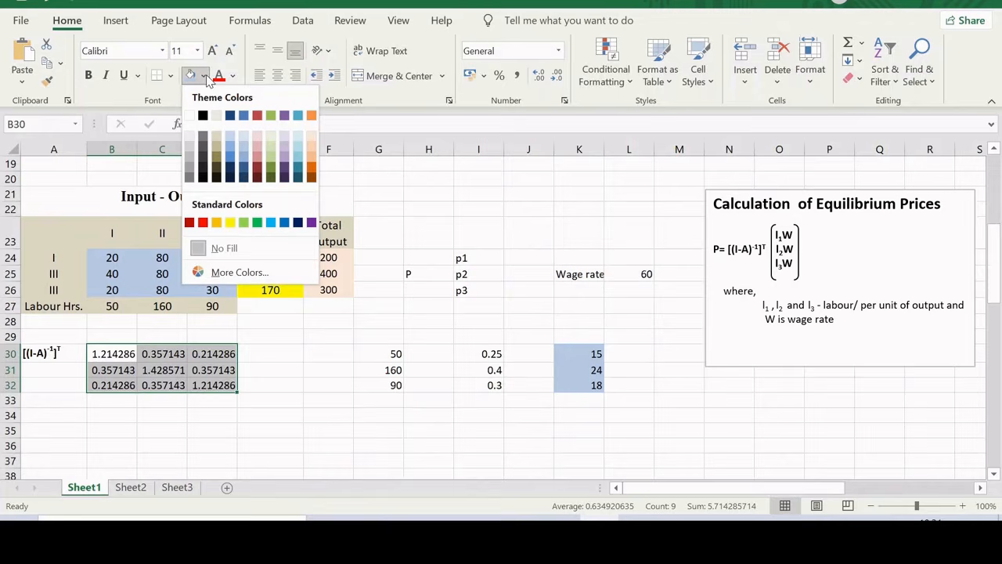
pyautogui.click(246, 144)
pyautogui.click(345, 397)
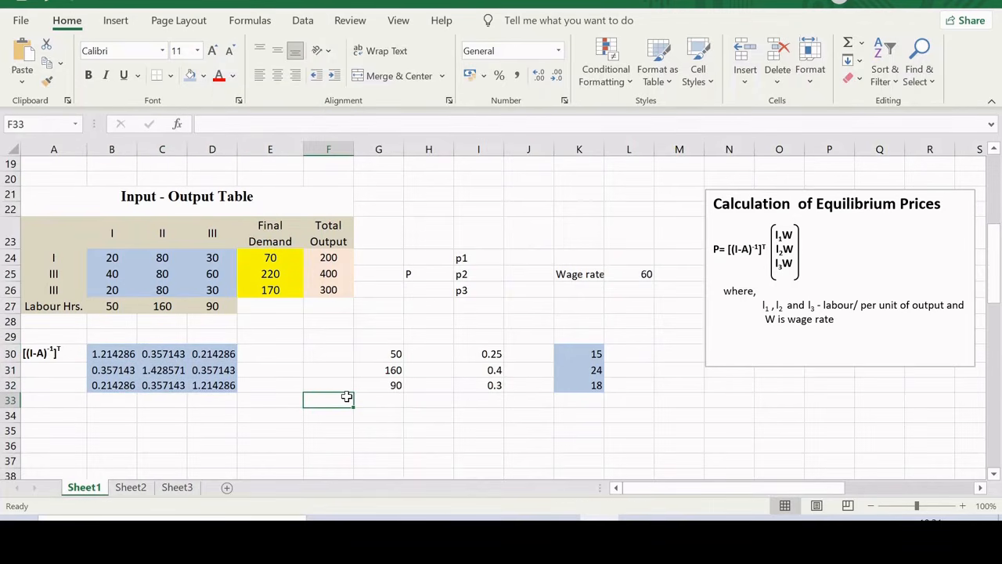
# Enter the label P in A36 below the transposed inverse matrix
pyautogui.click(69, 434)
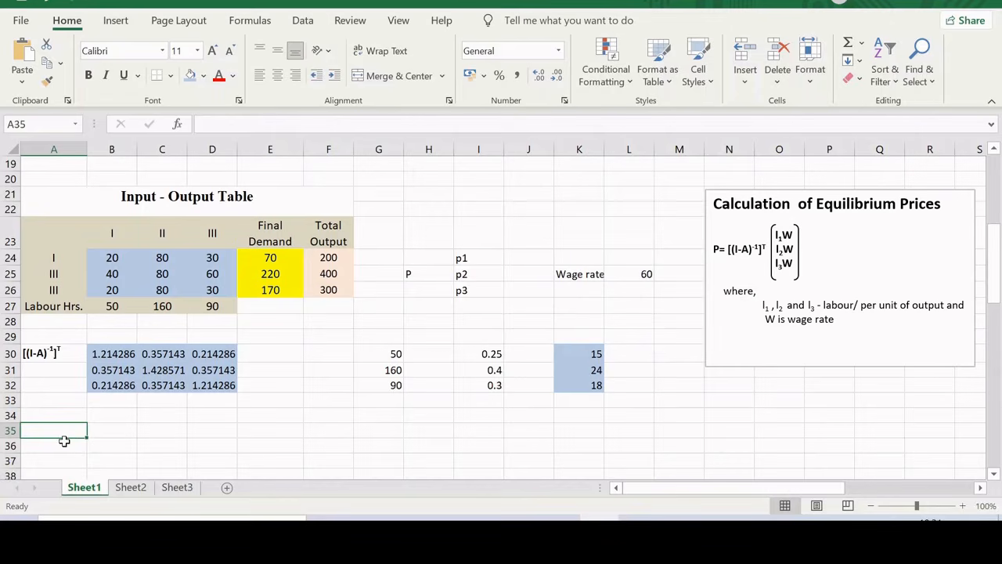
pyautogui.click(64, 442)
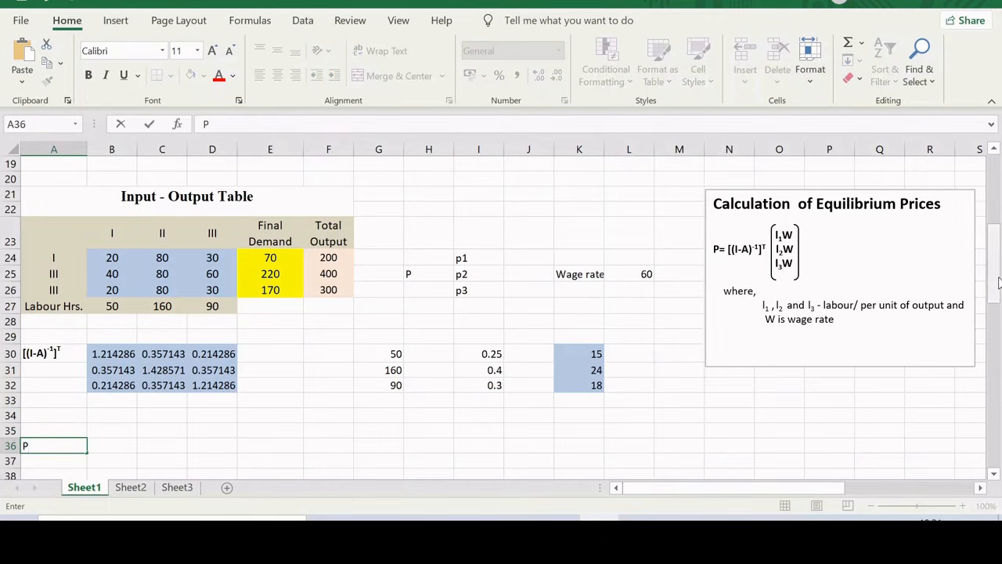
pyautogui.moveTo(999, 284); pyautogui.dragTo(998, 290)
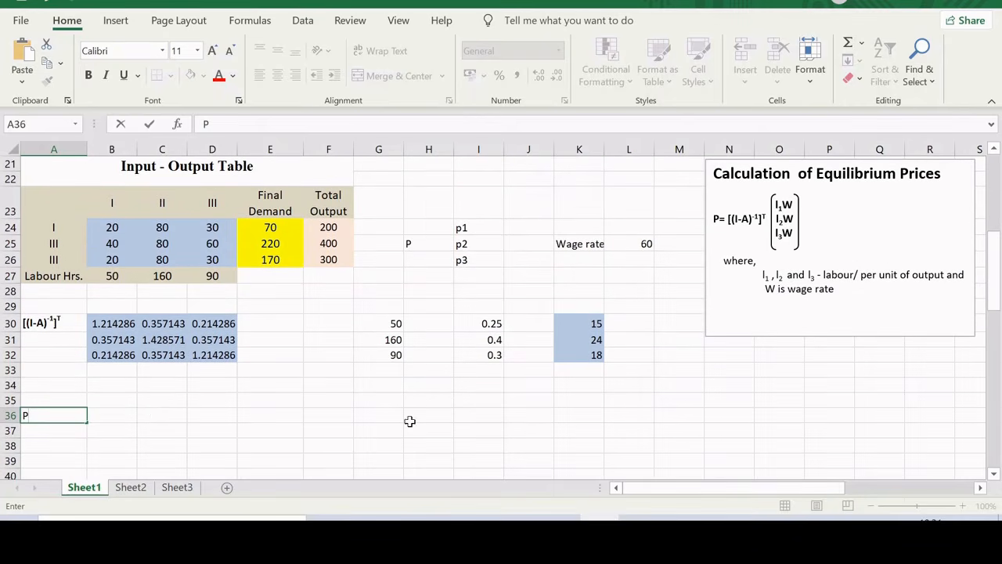
pyautogui.click(100, 403)
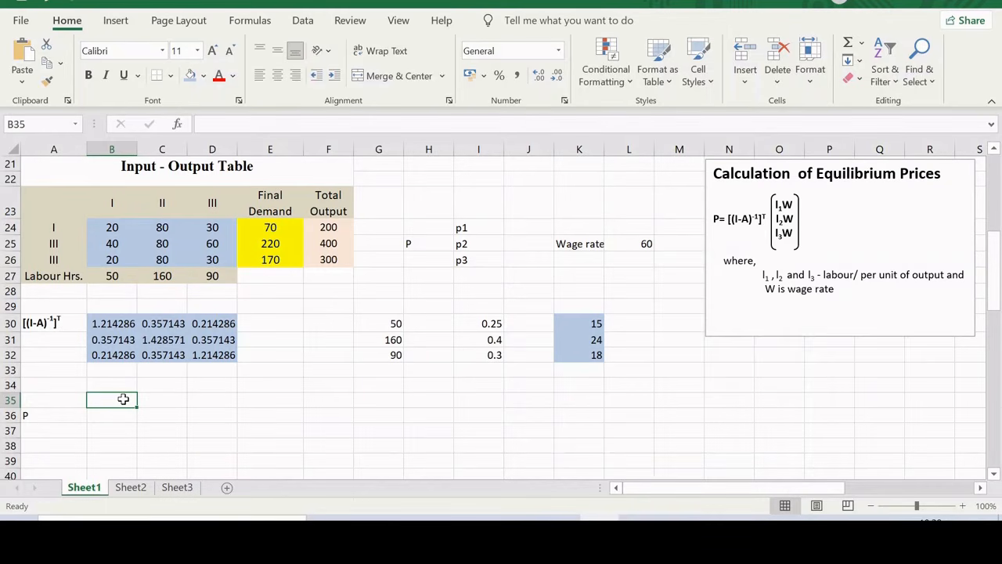
# Compute the equilibrium prices in B35:B37 with the array formula =MMULT(B30:D32,K30:K32)
pyautogui.moveTo(123, 400); pyautogui.dragTo(124, 431)
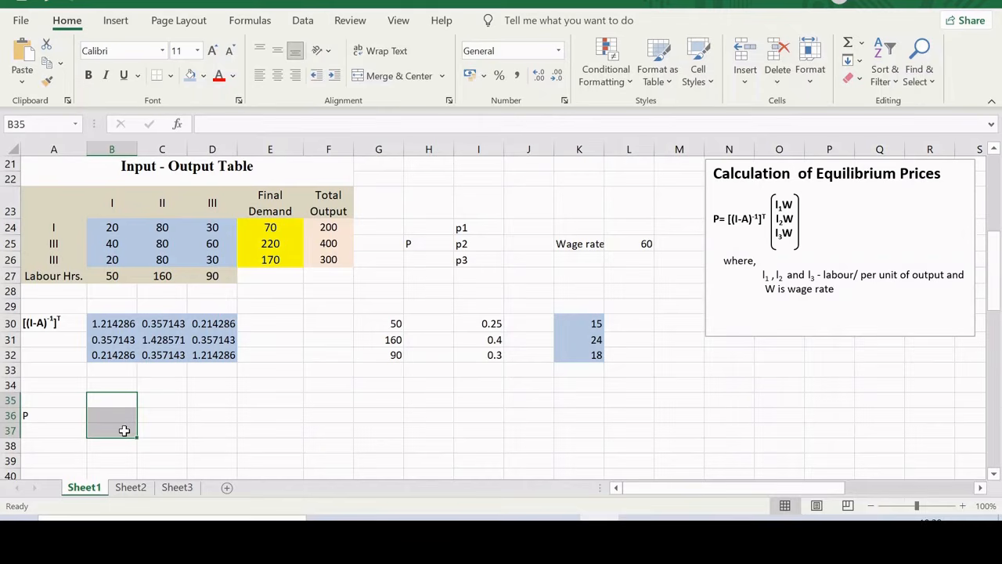
pyautogui.write('=')
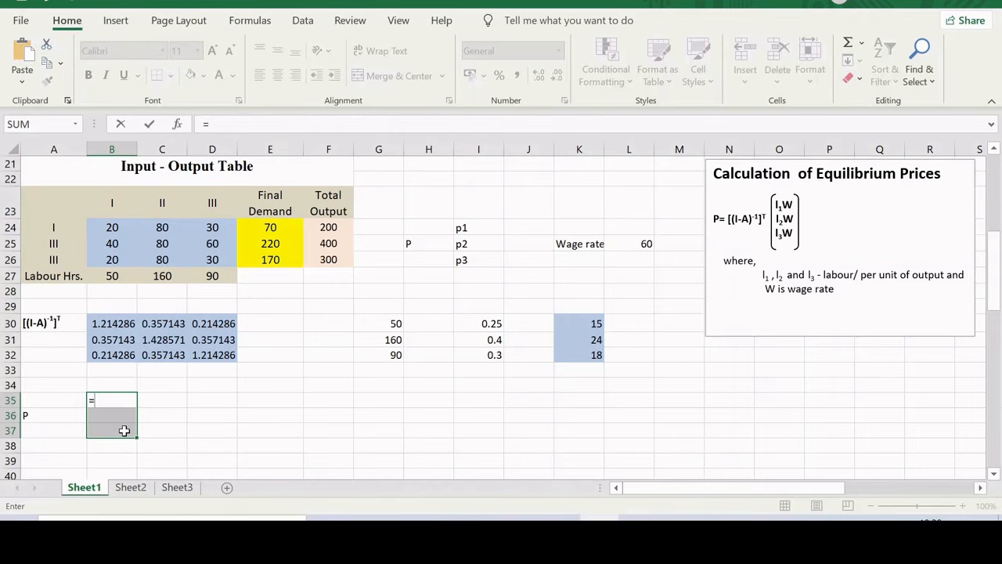
pyautogui.write('MMUL')
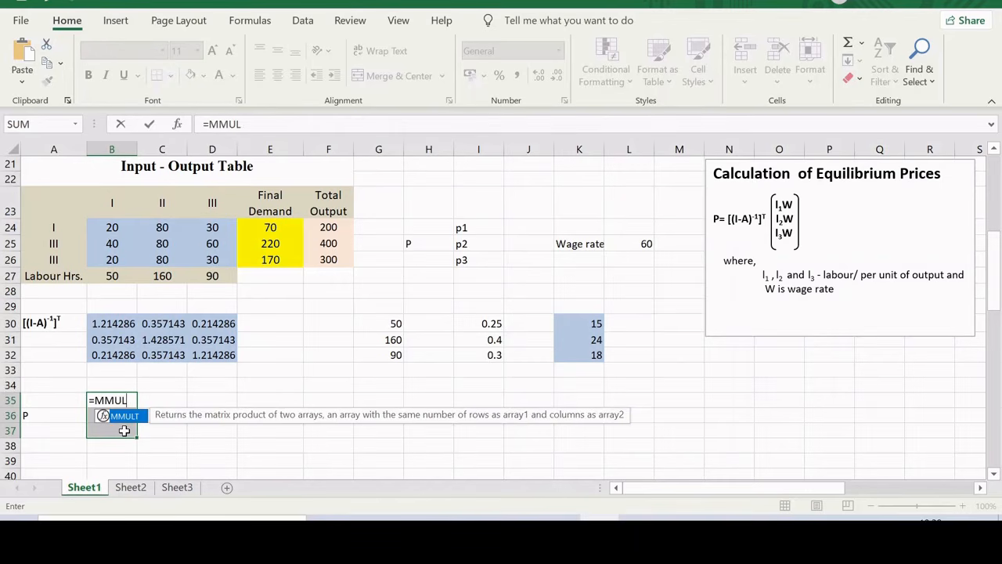
pyautogui.write('T(')
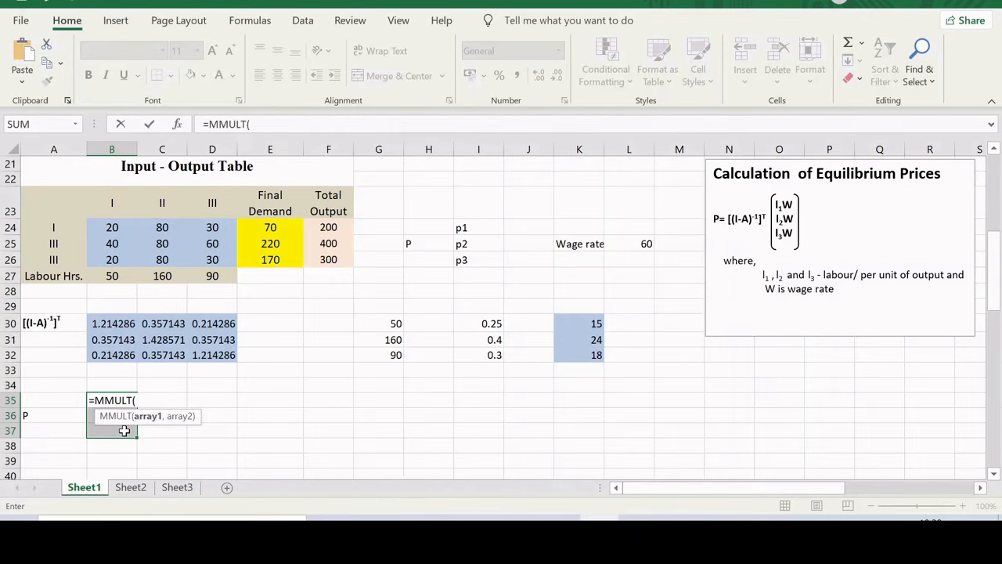
pyautogui.moveTo(95, 324); pyautogui.dragTo(211, 355)
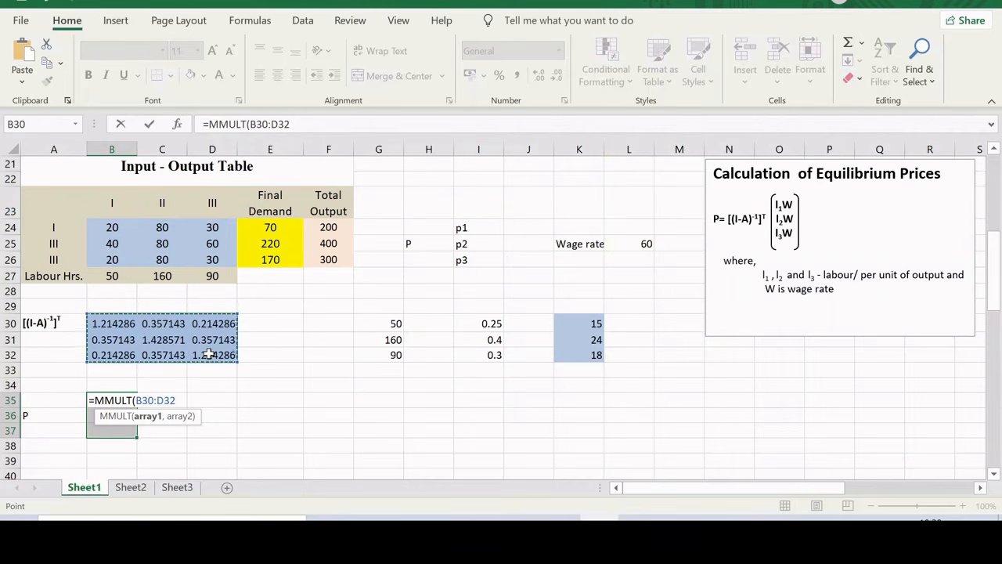
pyautogui.write(',')
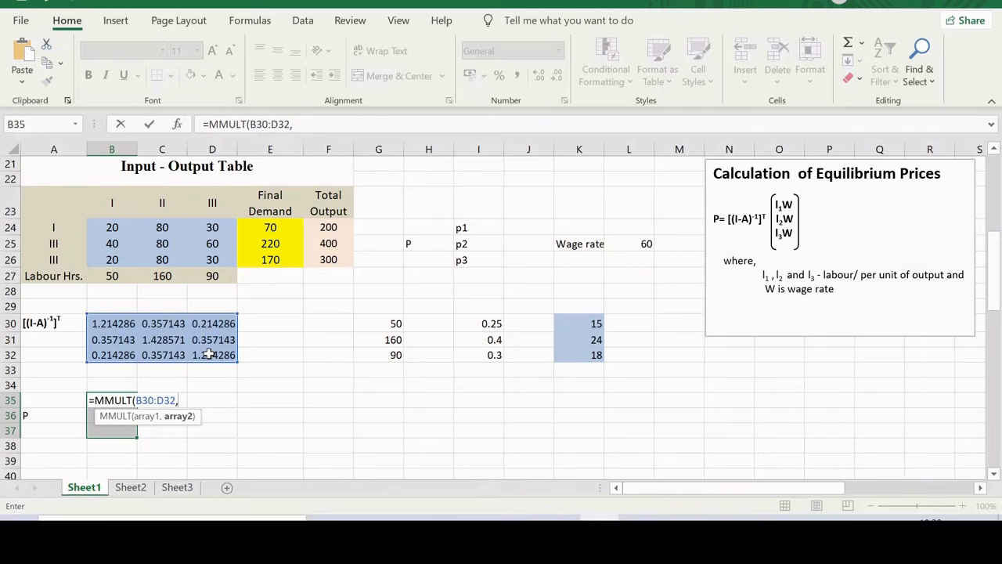
pyautogui.moveTo(575, 321); pyautogui.dragTo(580, 354)
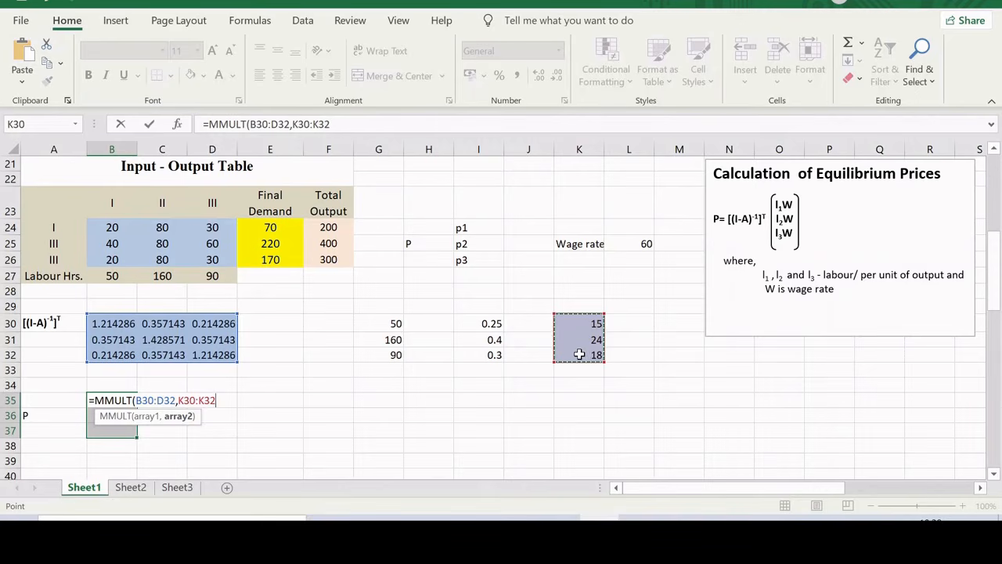
pyautogui.write(')')
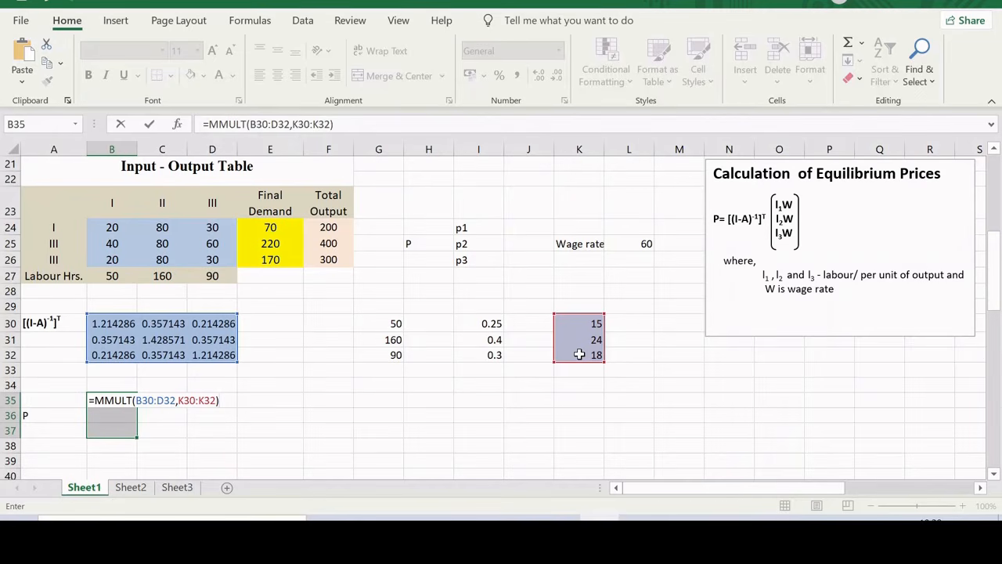
pyautogui.hotkey('ctrl', 'shift', 'Return')
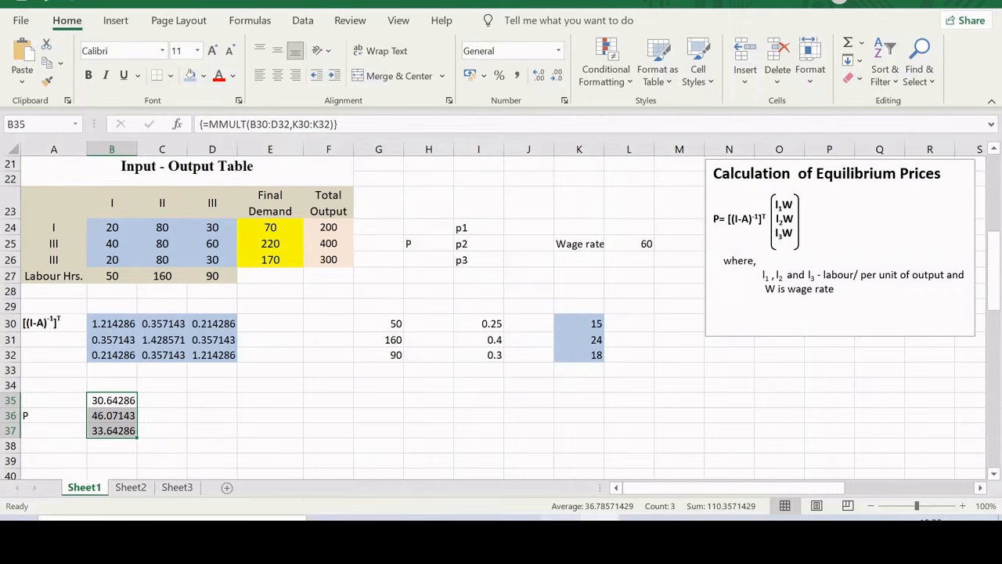
# Read the remaining questions in the Word document and return to the Excel workbook
pyautogui.click(561, 534)
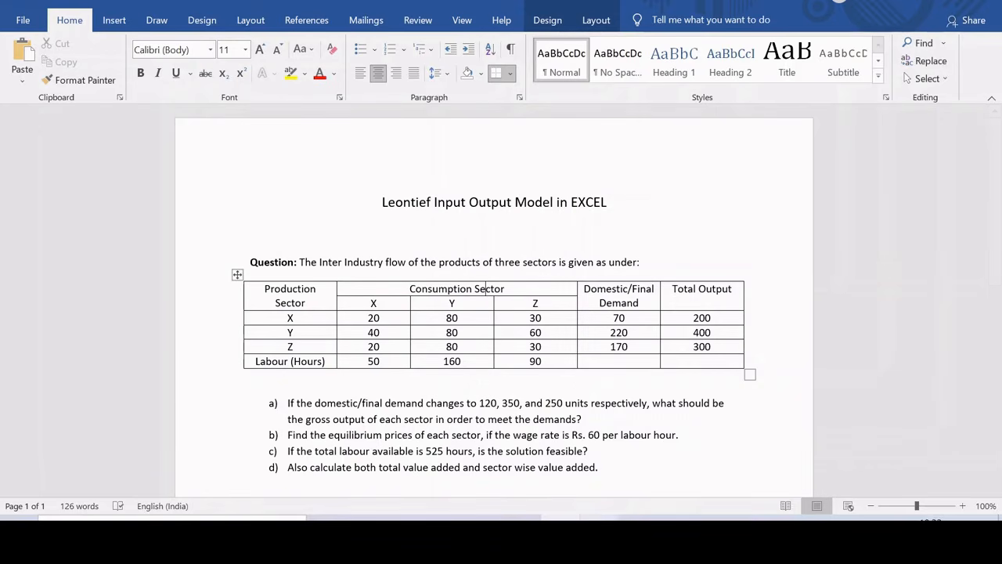
pyautogui.moveTo(599, 532)
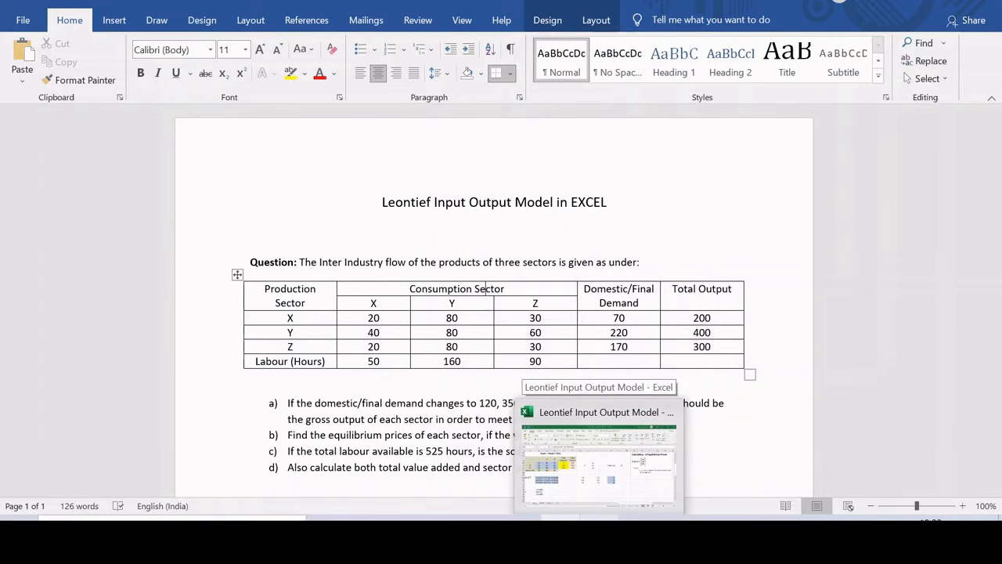
pyautogui.click(599, 462)
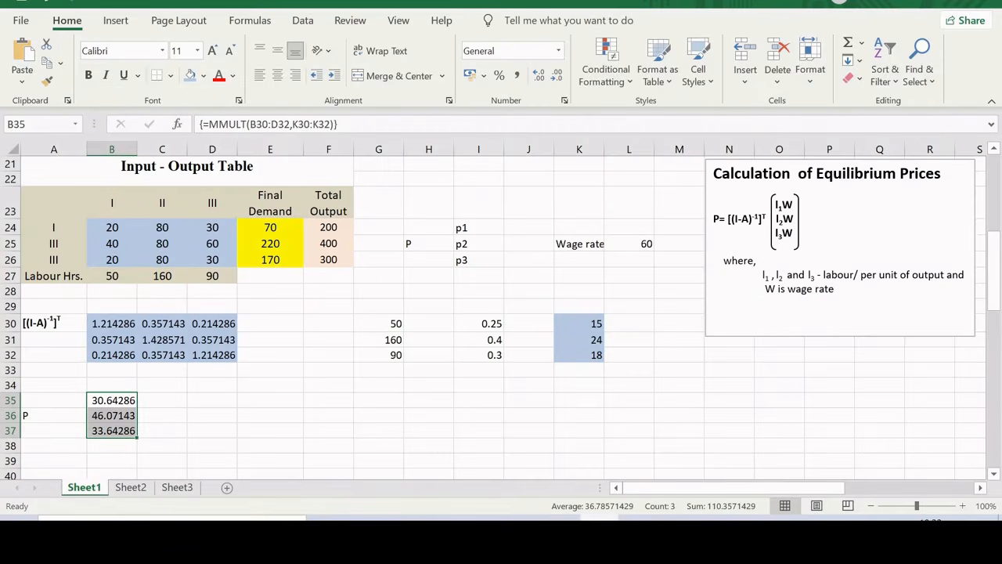
# Copy the unit labour coefficients to A53:A55 and the labelled new gross output vector to C54:D56 under the third input-output table
pyautogui.moveTo(999, 294); pyautogui.dragTo(999, 334)
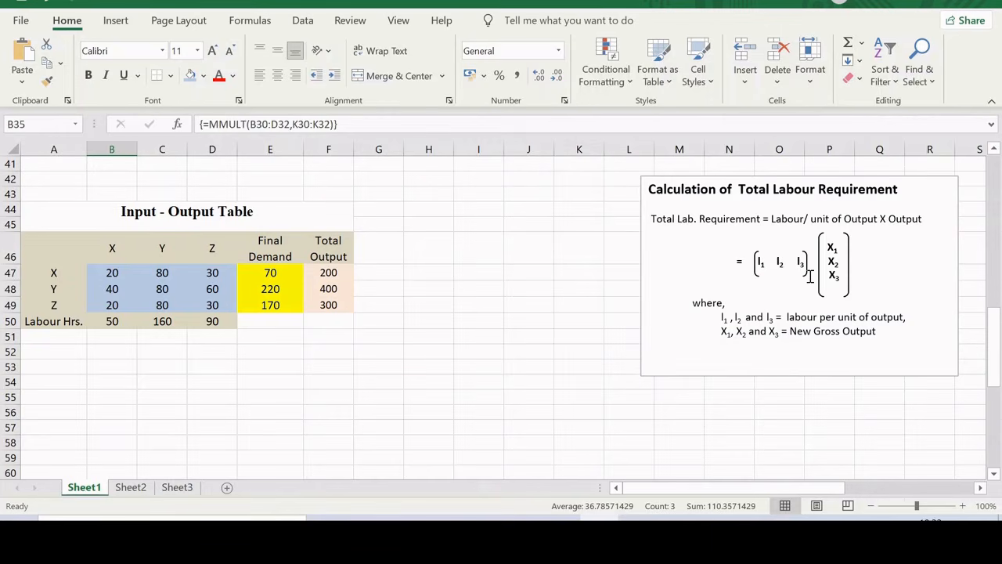
pyautogui.moveTo(994, 321); pyautogui.dragTo(994, 255)
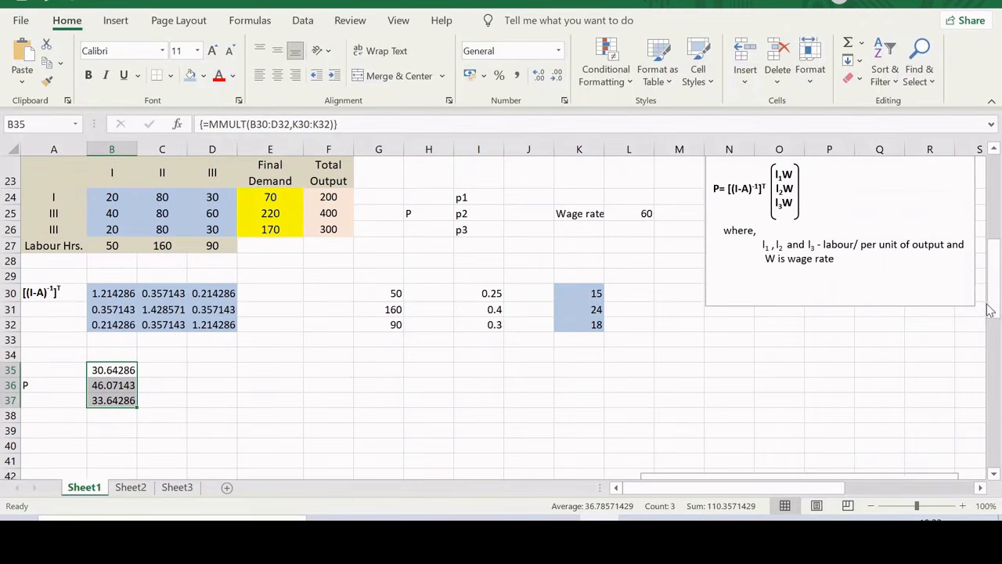
pyautogui.moveTo(997, 309); pyautogui.dragTo(997, 351)
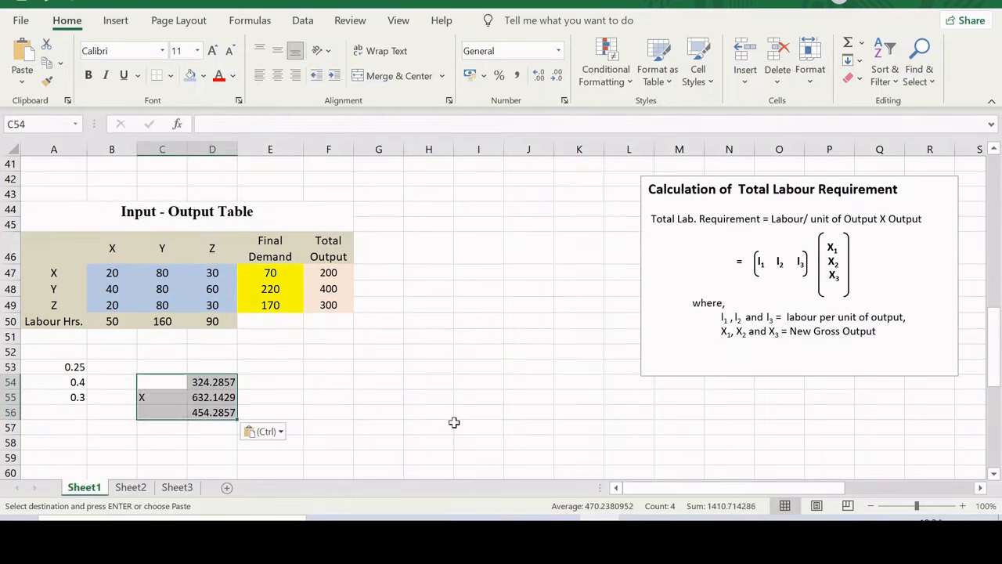
pyautogui.click(455, 425)
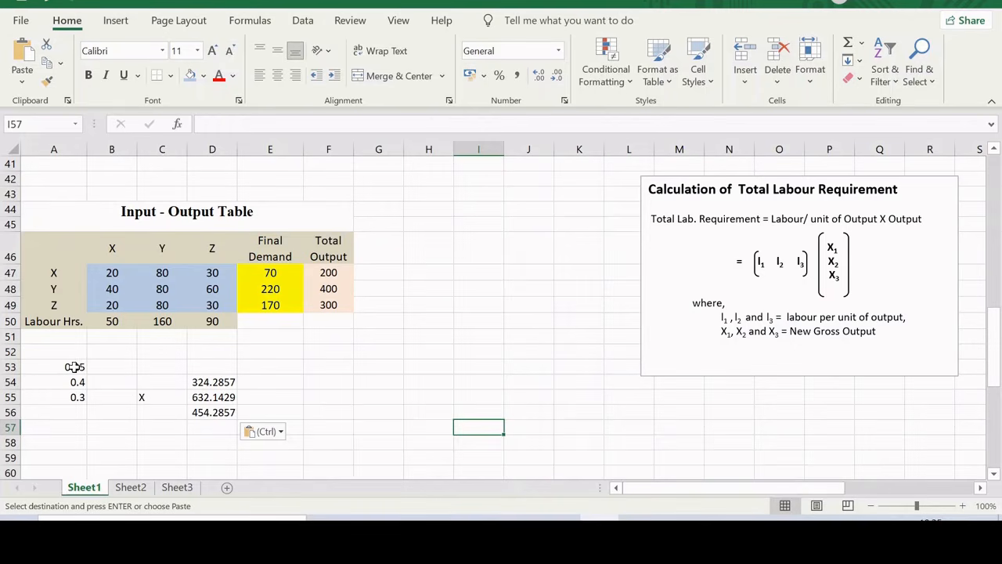
# Transpose the unit labour coefficients into the row F55:H55 with the array formula =TRANSPOSE(A53:A55)
pyautogui.moveTo(73, 366); pyautogui.dragTo(77, 386)
pyautogui.click(365, 383)
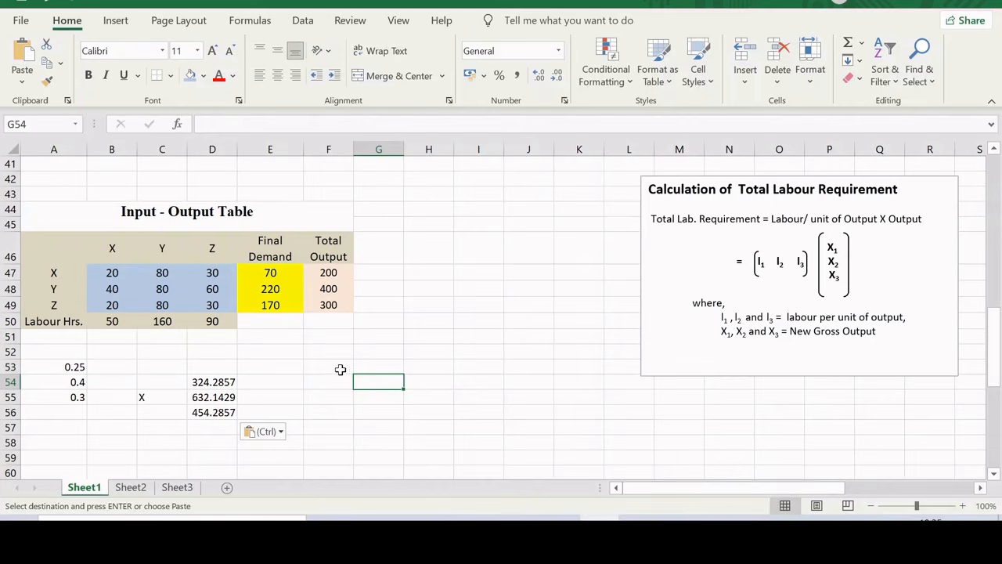
pyautogui.click(343, 394)
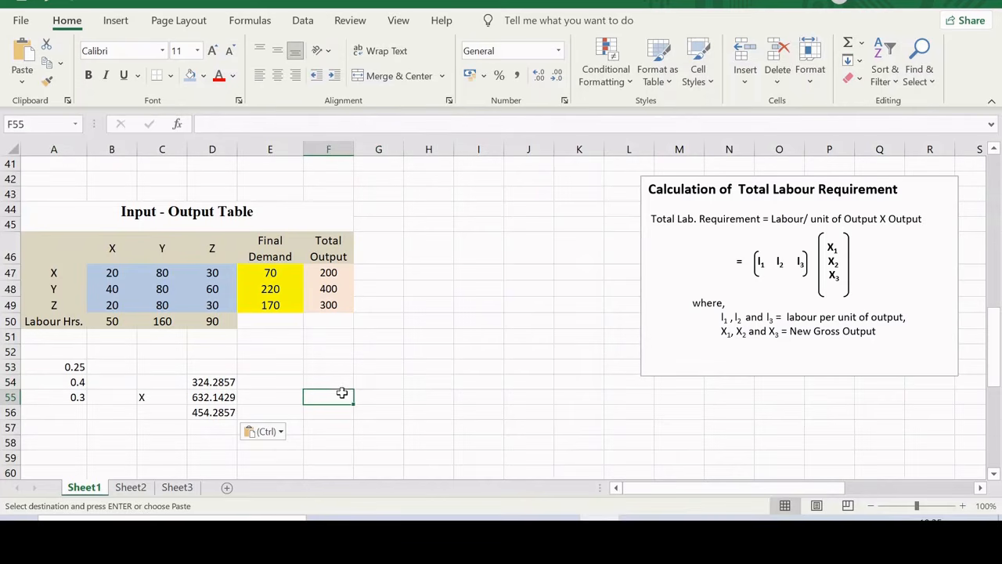
pyautogui.moveTo(342, 394); pyautogui.dragTo(412, 396)
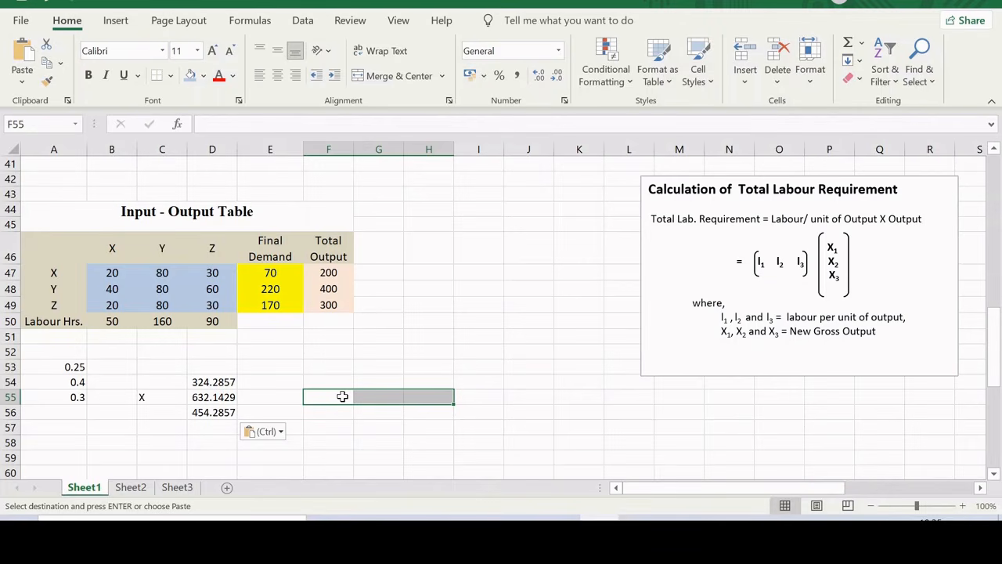
pyautogui.write('=')
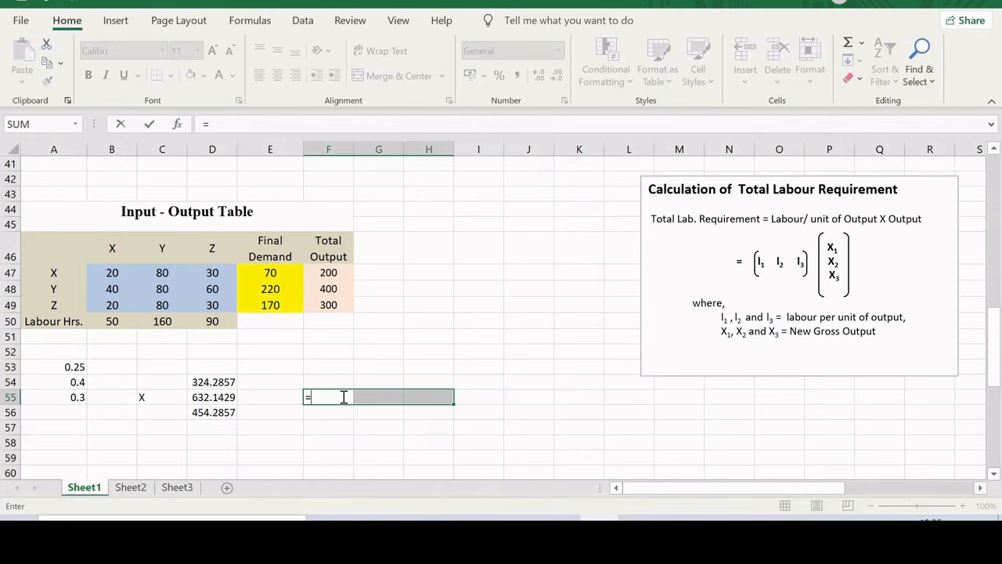
pyautogui.write('TR')
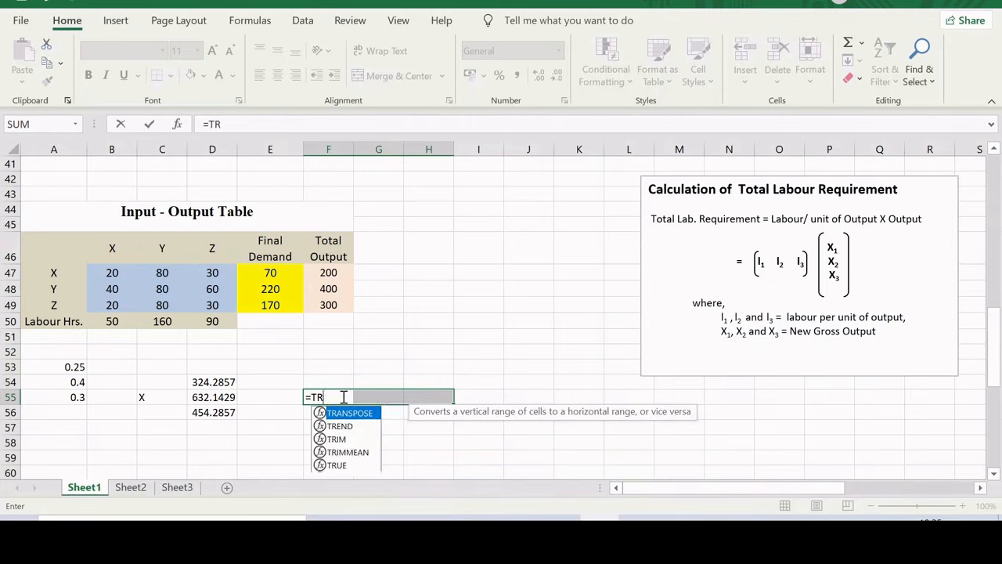
pyautogui.write('ANSPOS')
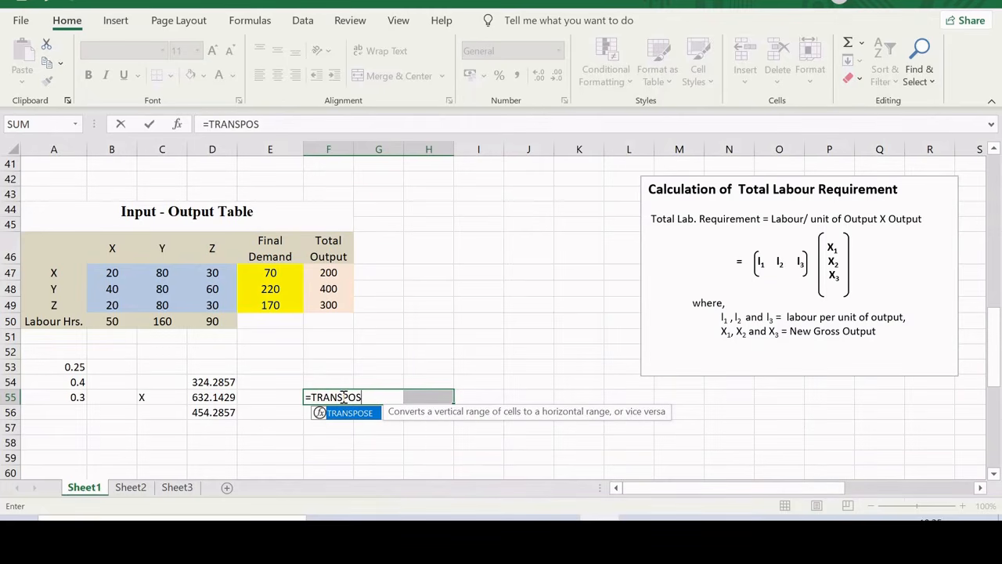
pyautogui.write('E(')
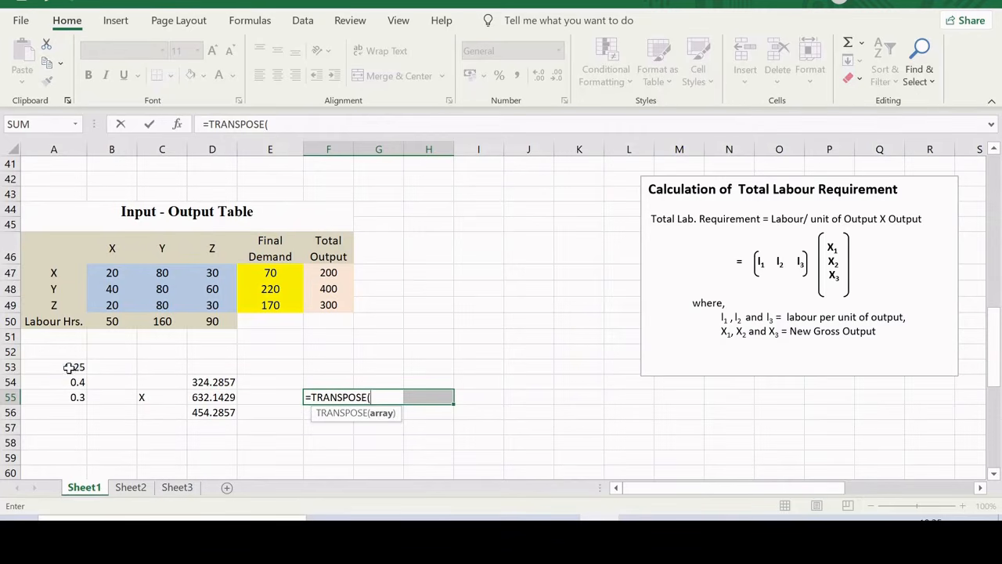
pyautogui.moveTo(70, 368); pyautogui.dragTo(70, 397)
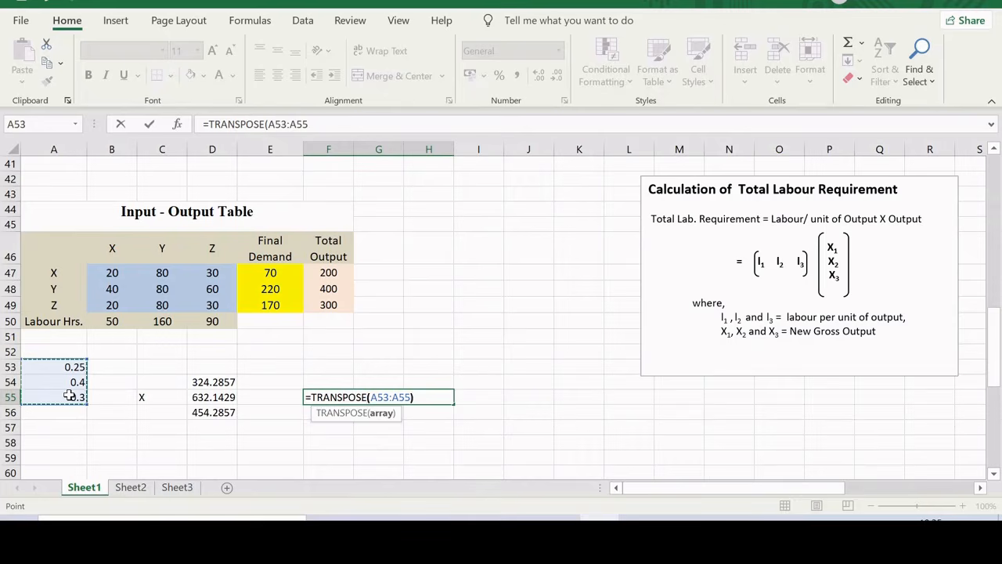
pyautogui.write(')')
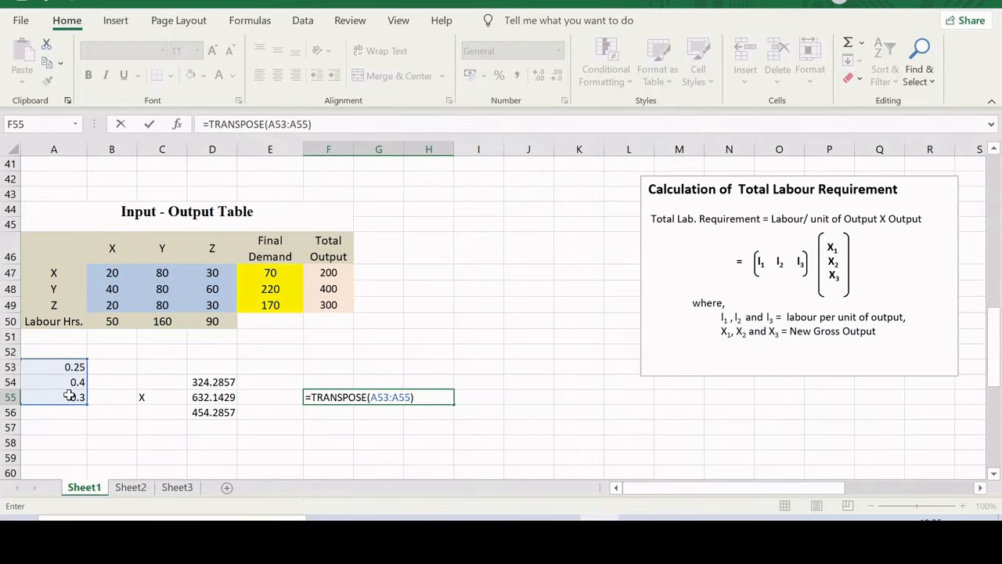
pyautogui.hotkey('ctrl', 'shift', 'Return')
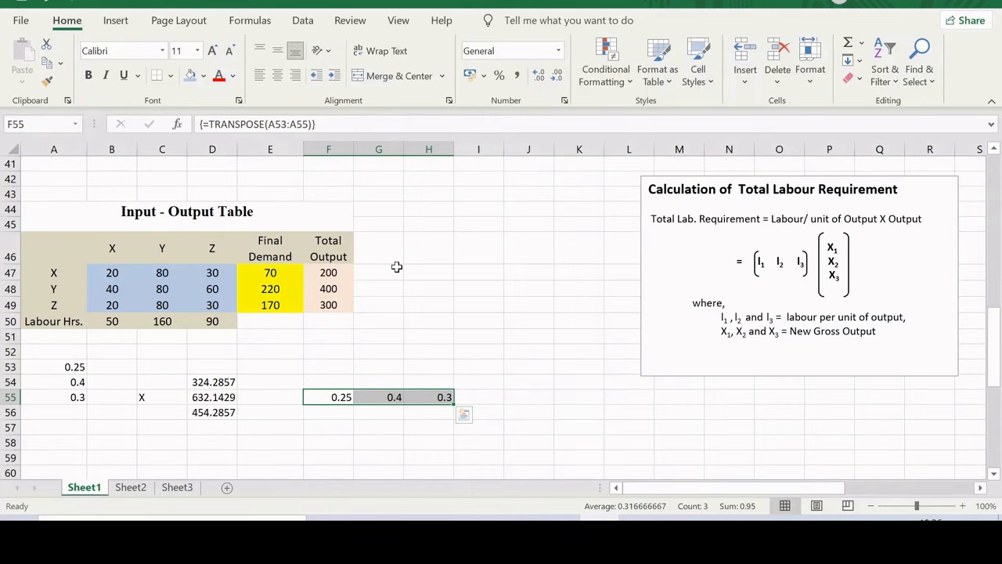
# Shade the transposed labour coefficients F55:H55 and the new gross output vector D54:D56 light blue
pyautogui.click(190, 74)
pyautogui.moveTo(201, 382); pyautogui.dragTo(205, 412)
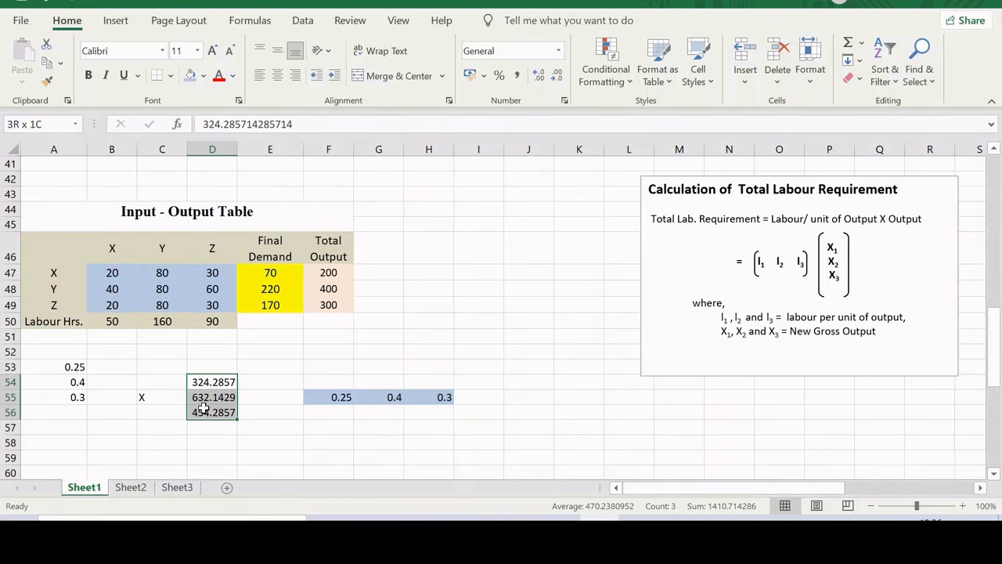
pyautogui.click(189, 74)
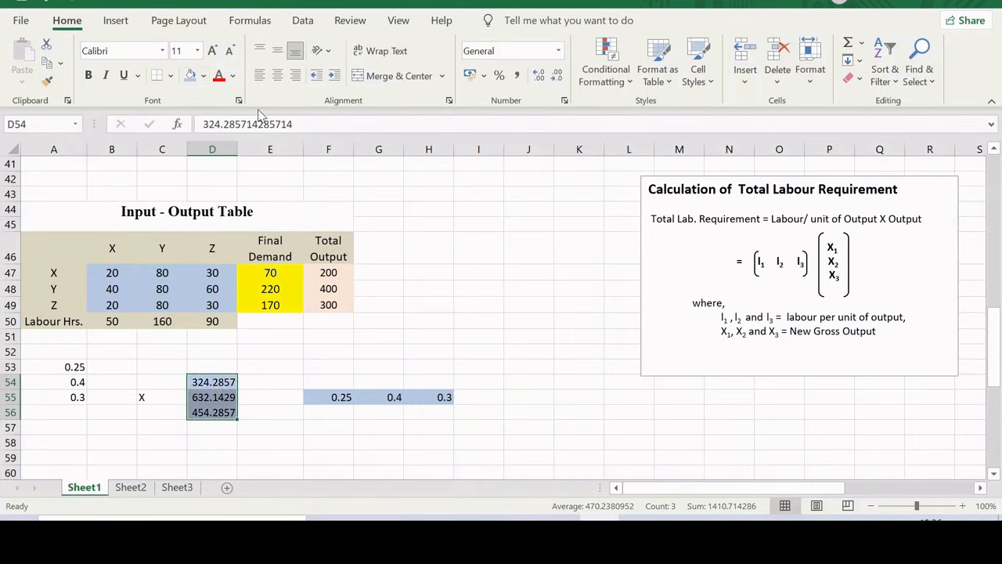
# Enter the label "Labour Requirement" in A59 below the labour coefficient and output vectors
pyautogui.moveTo(995, 334); pyautogui.dragTo(995, 354)
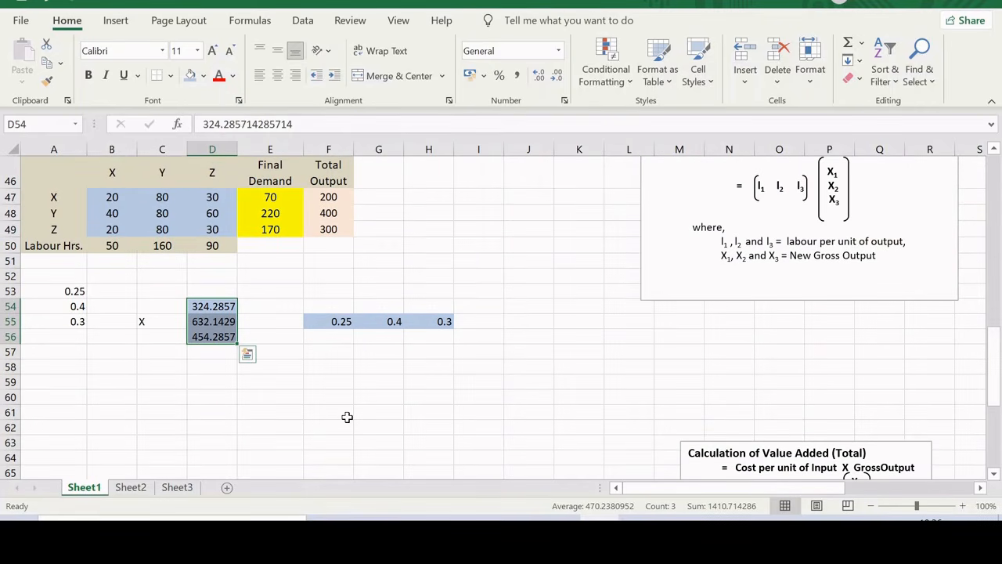
pyautogui.click(61, 382)
pyautogui.write('L')
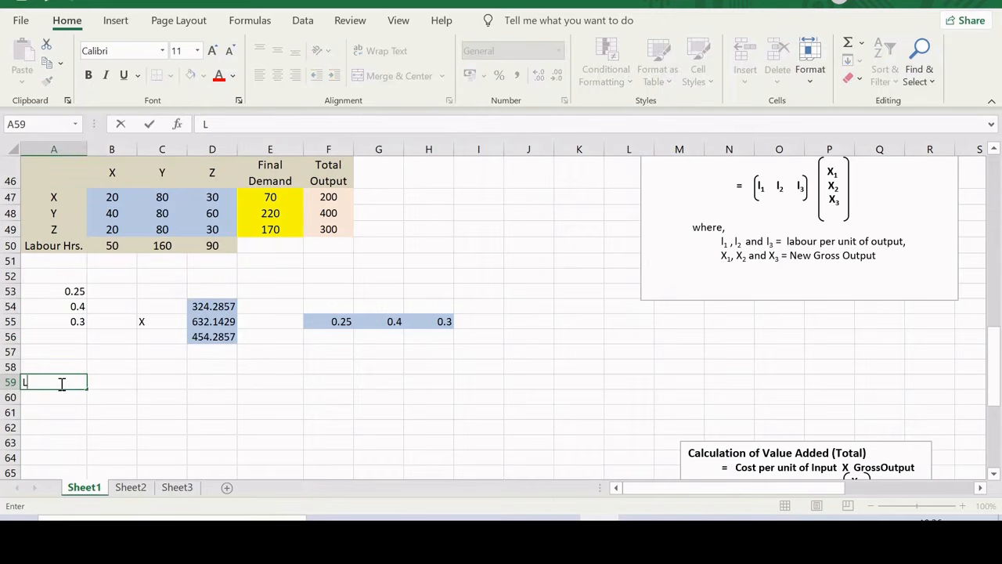
pyautogui.write('abour Requirem')
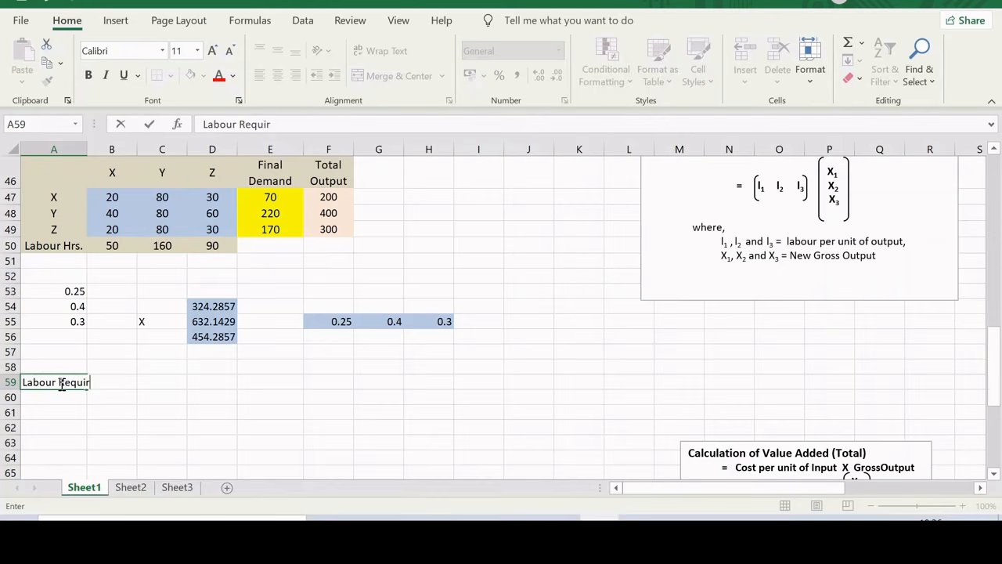
pyautogui.press('BackSpace')
pyautogui.write('emnt')
pyautogui.press('BackSpace')
pyautogui.press('BackSpace')
pyautogui.press('BackSpace')
pyautogui.press('BackSpace')
pyautogui.write('ment')
pyautogui.click(205, 396)
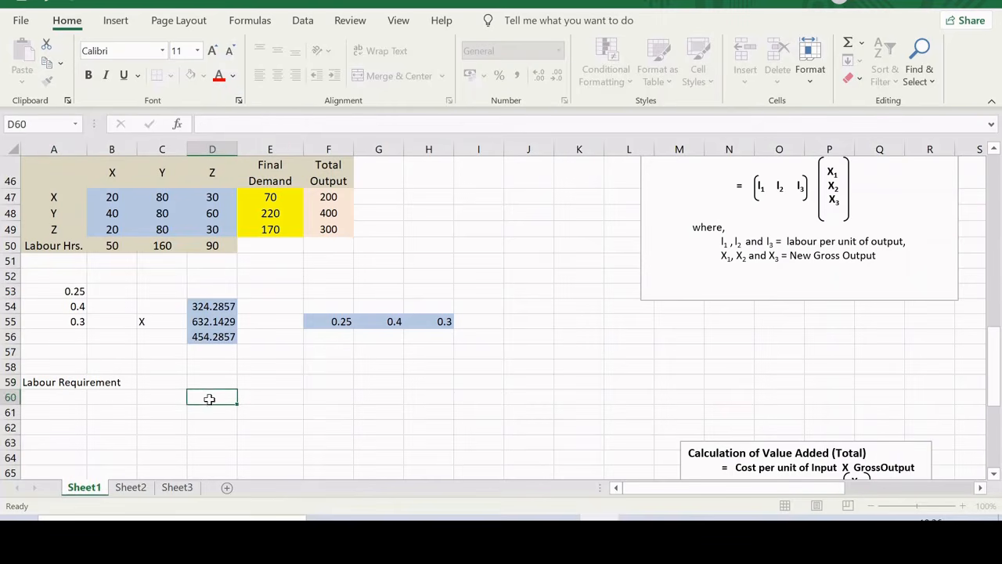
# Compute the total labour requirement in C59 with the formula =MMULT(F55:H55,D54:D56)
pyautogui.click(167, 381)
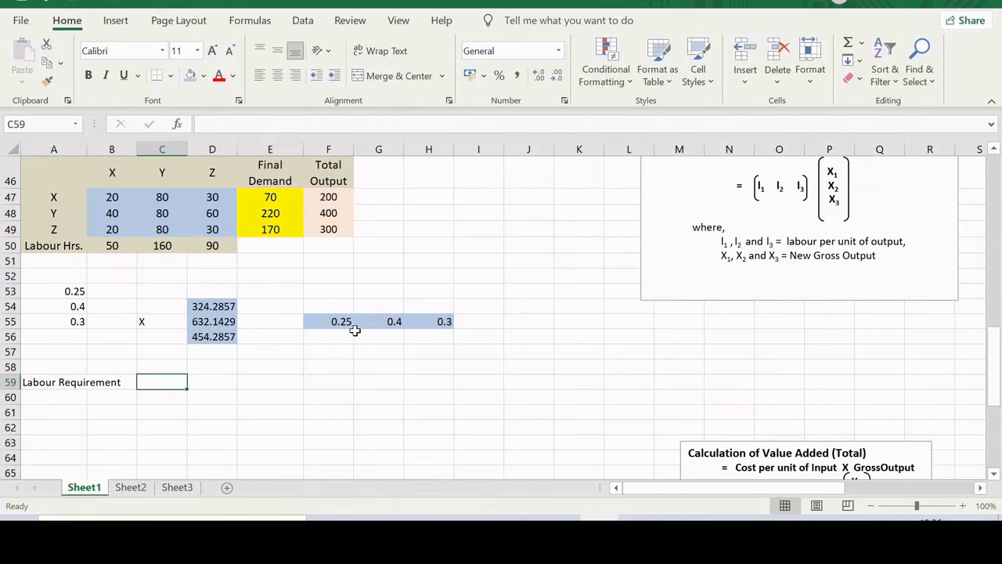
pyautogui.click(334, 321)
pyautogui.moveTo(334, 321); pyautogui.dragTo(421, 333)
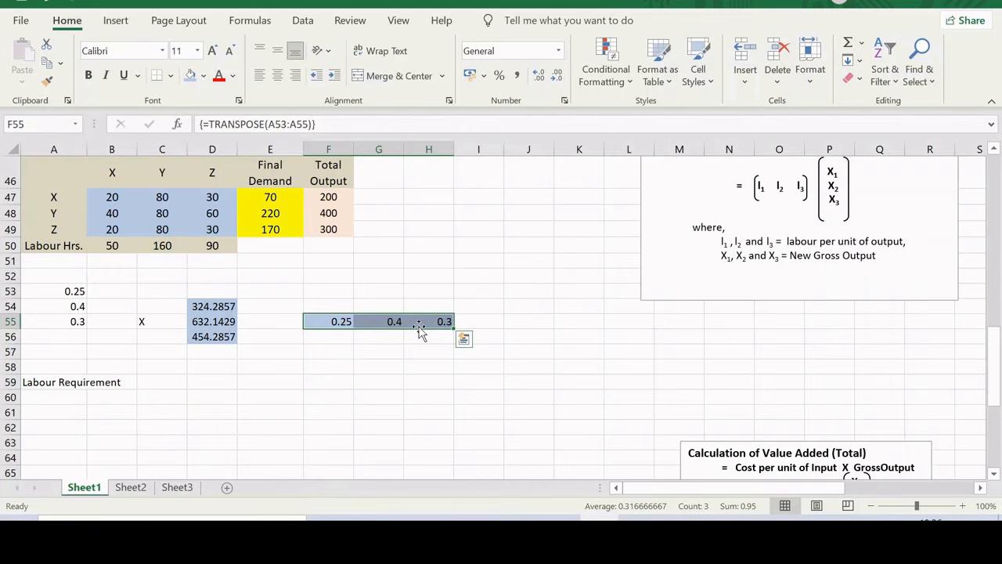
pyautogui.moveTo(211, 305); pyautogui.dragTo(219, 330)
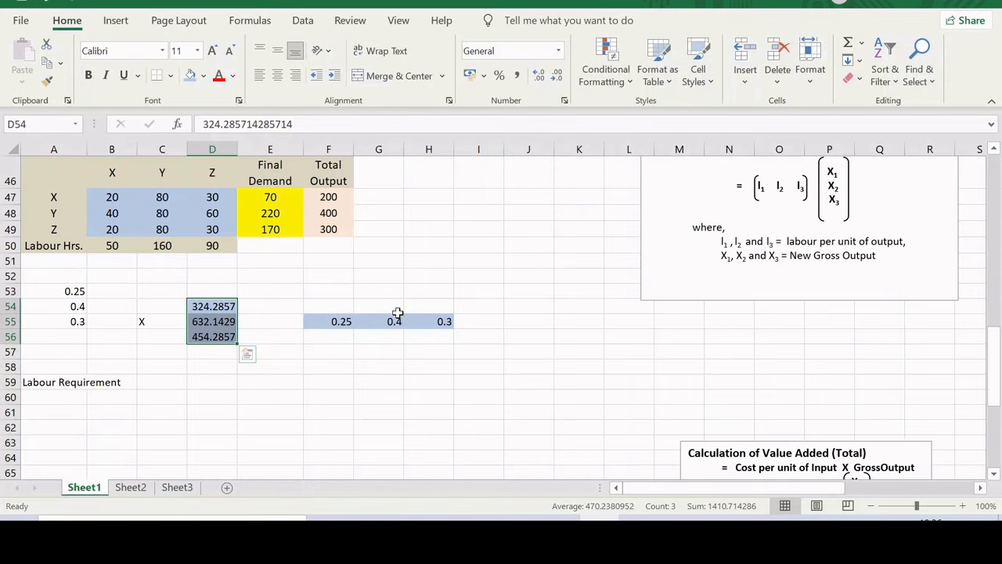
pyautogui.click(178, 382)
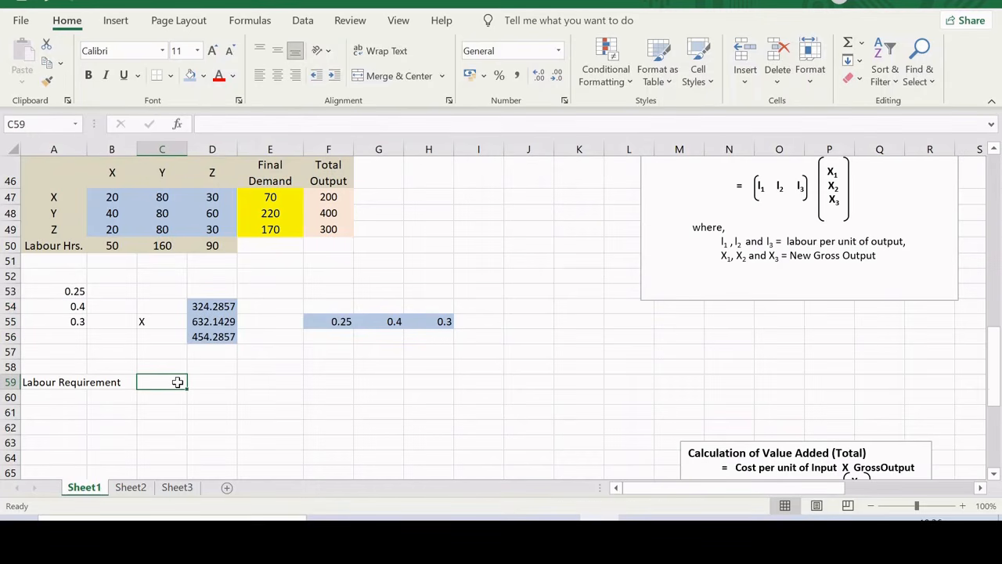
pyautogui.write('=')
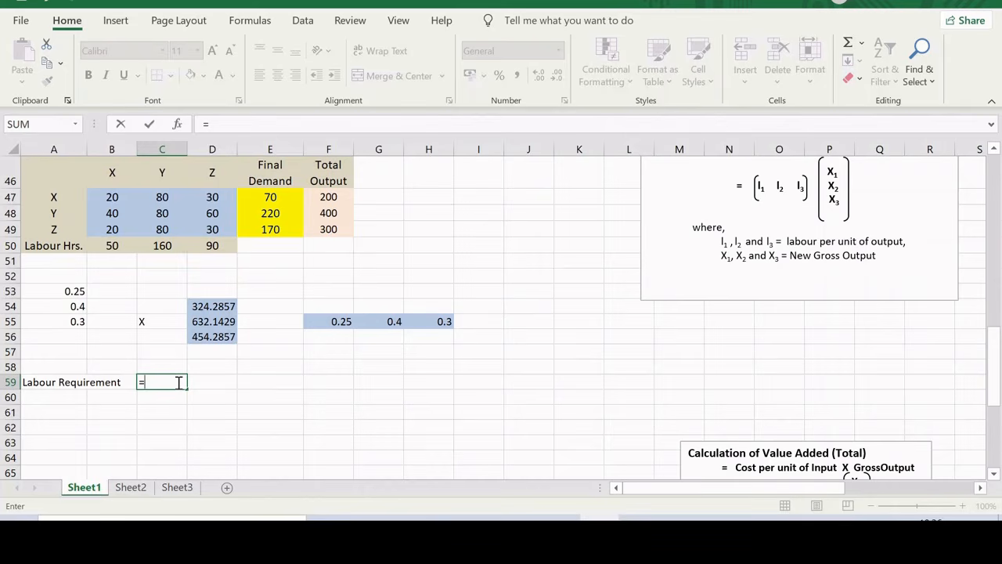
pyautogui.write('m')
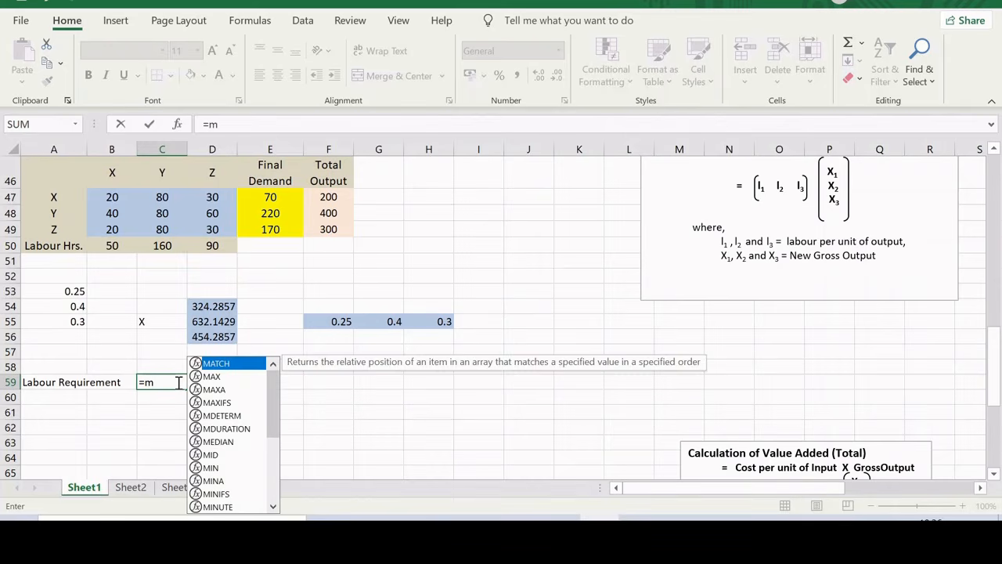
pyautogui.write('mult')
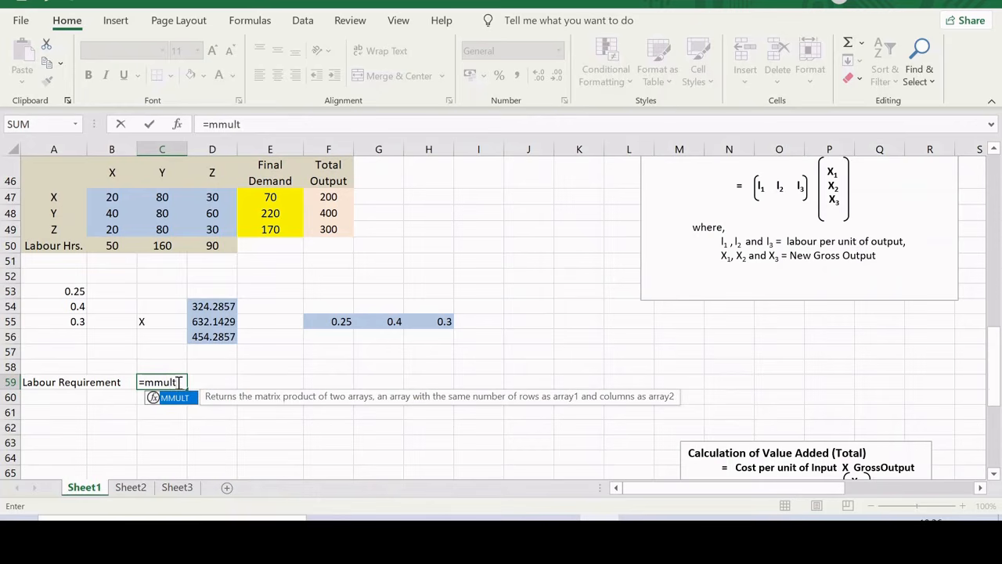
pyautogui.write('(')
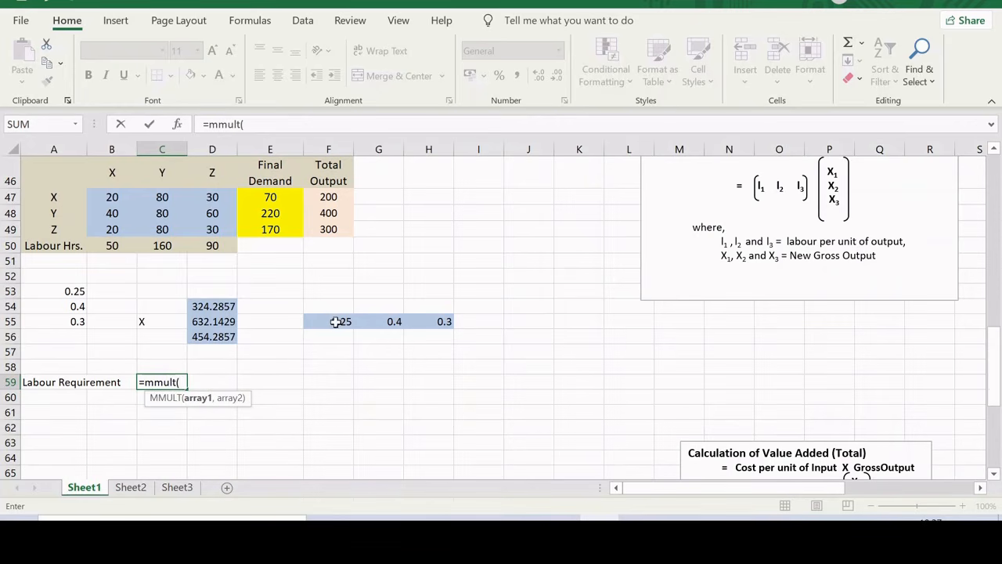
pyautogui.moveTo(327, 323); pyautogui.dragTo(420, 333)
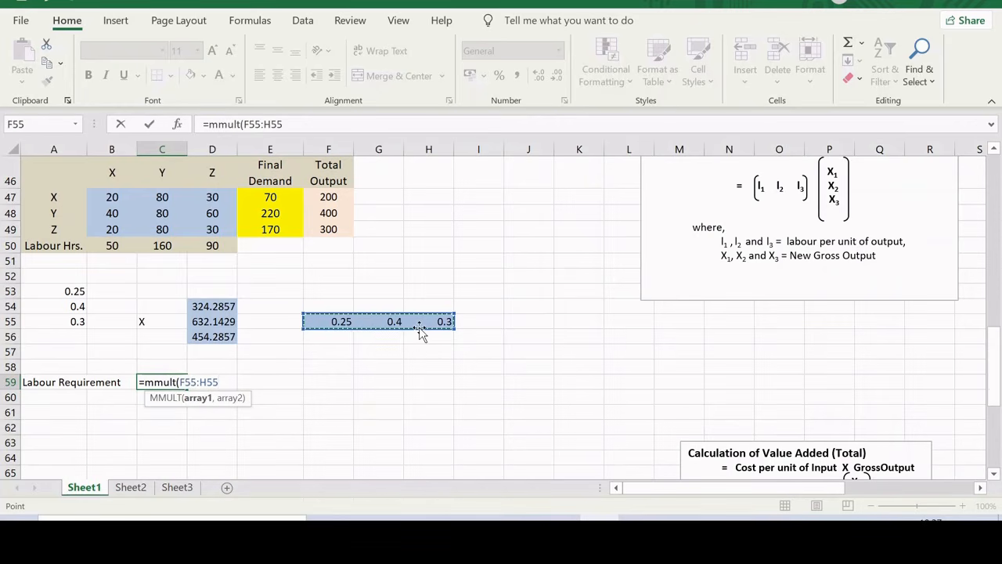
pyautogui.write(',')
pyautogui.moveTo(222, 305); pyautogui.dragTo(219, 349)
pyautogui.write(')')
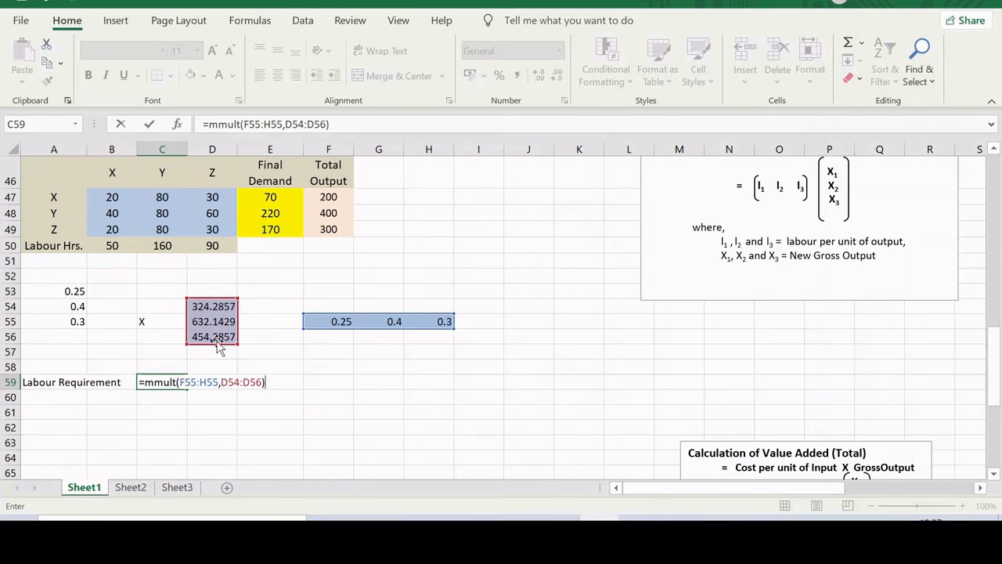
pyautogui.press('Return')
pyautogui.click(157, 383)
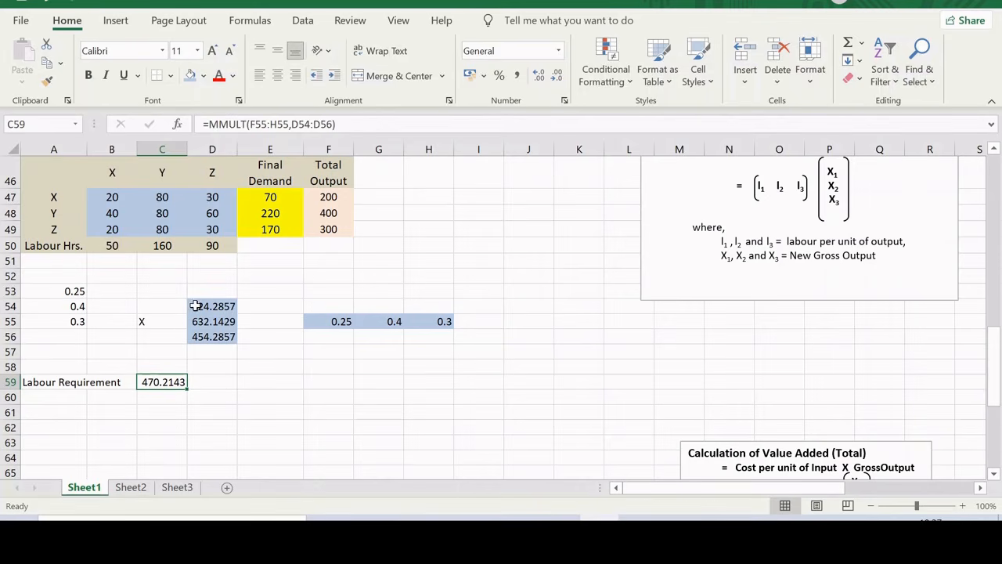
# Check the labour requirement against the available hours in question c of the Word document and return to the Excel workbook
pyautogui.moveTo(201, 306); pyautogui.dragTo(212, 336)
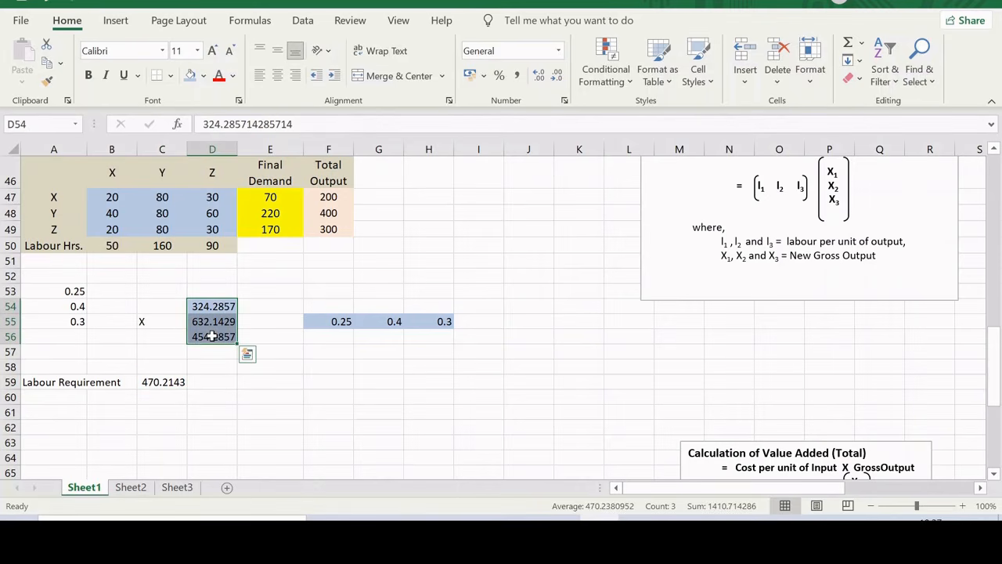
pyautogui.click(156, 382)
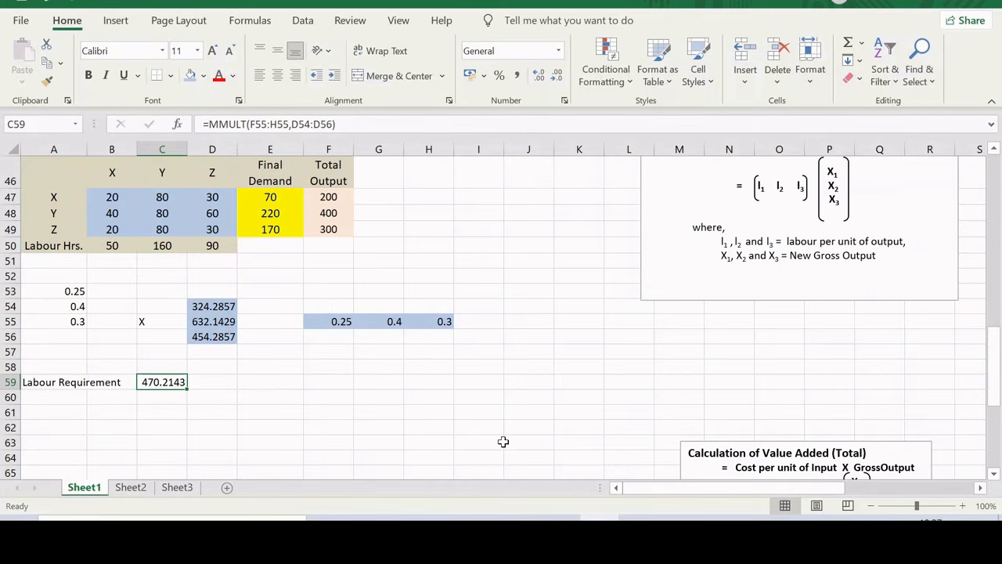
pyautogui.click(559, 527)
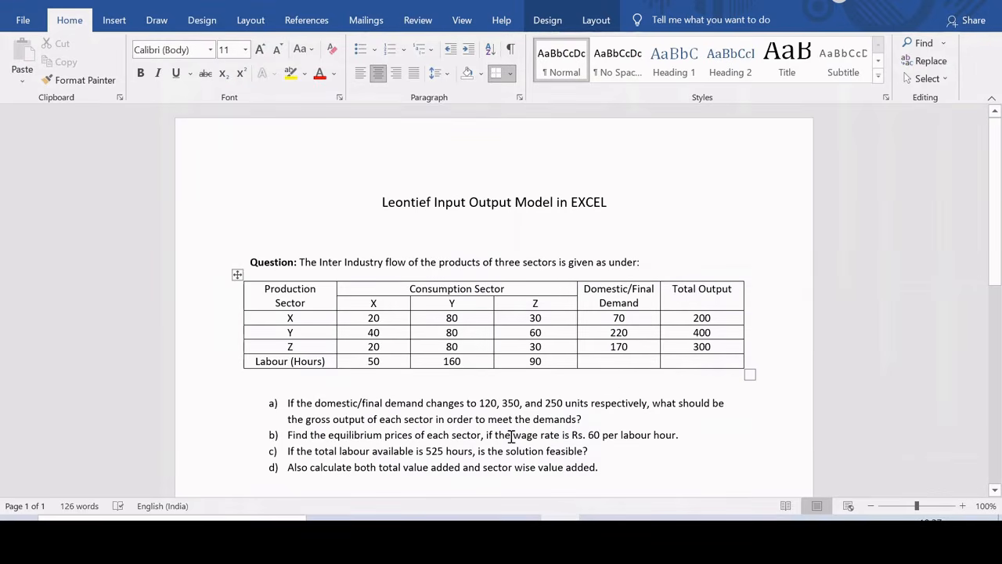
pyautogui.moveTo(444, 451); pyautogui.dragTo(425, 452)
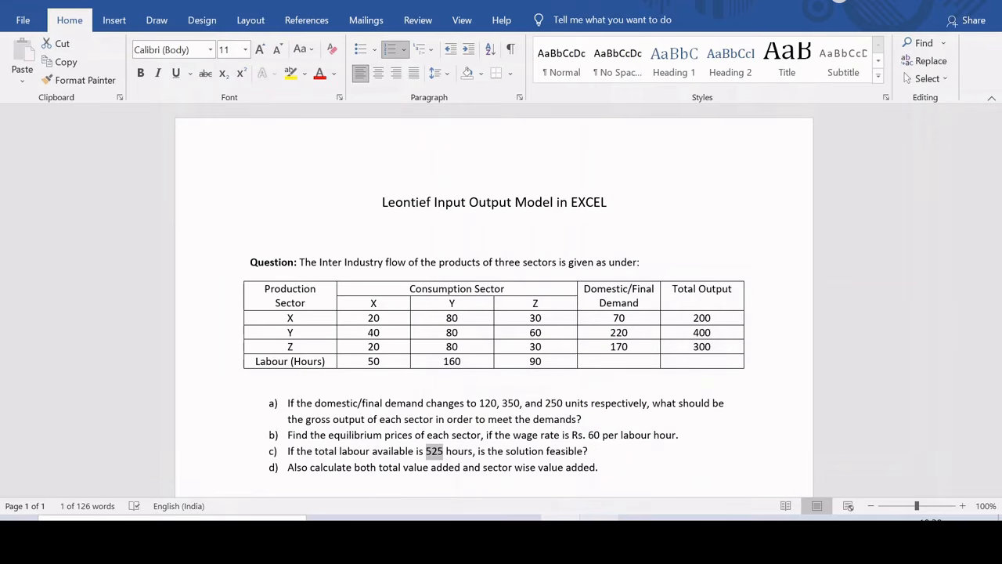
pyautogui.click(472, 451)
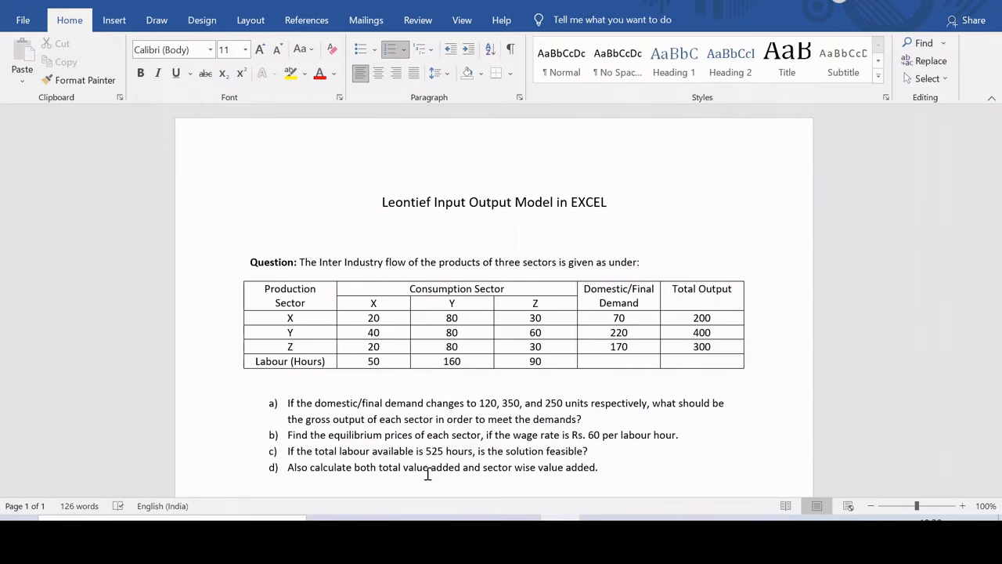
pyautogui.hotkey('alt', 'Tab')
# Copy the unit labour costs from K30:K32 to A64:A66 and the labelled new gross output vector to C64:D66
pyautogui.click(479, 395)
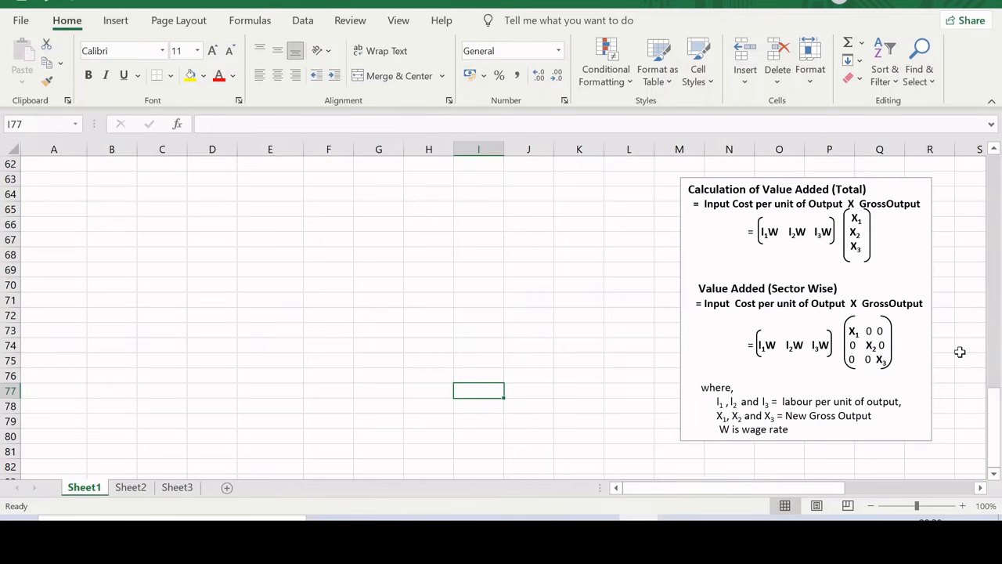
pyautogui.moveTo(996, 407); pyautogui.dragTo(996, 246)
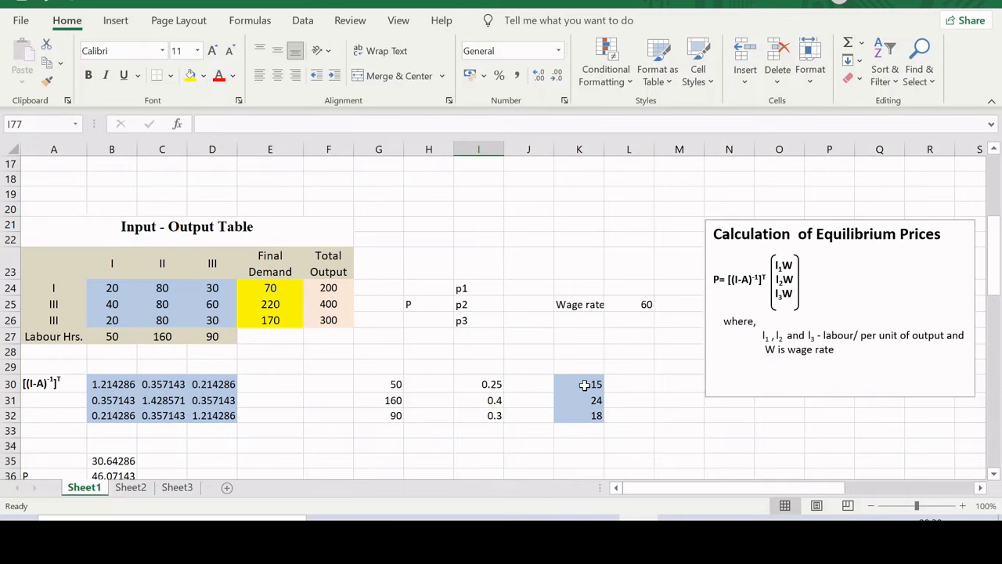
pyautogui.moveTo(993, 254); pyautogui.dragTo(993, 207)
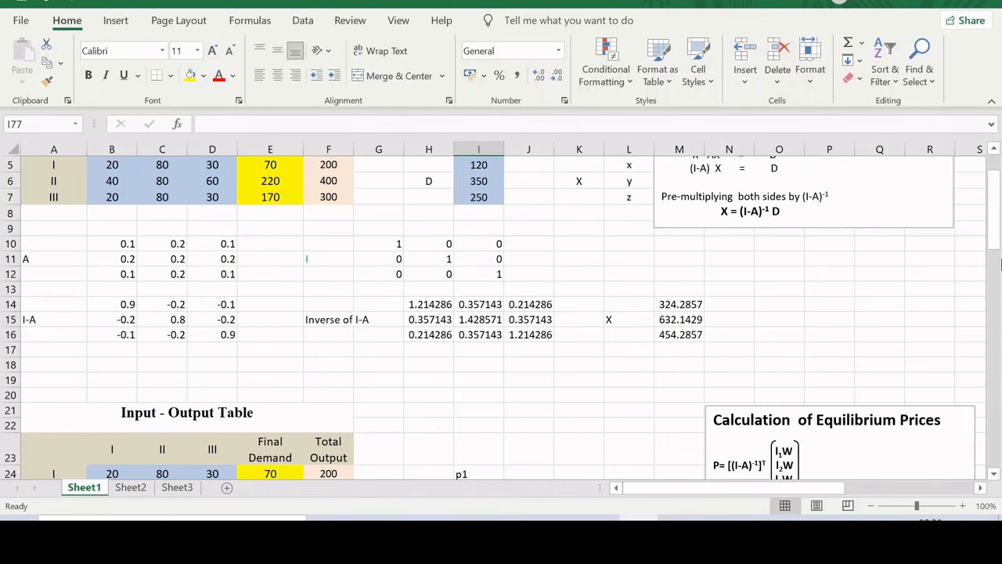
pyautogui.moveTo(994, 247); pyautogui.dragTo(996, 303)
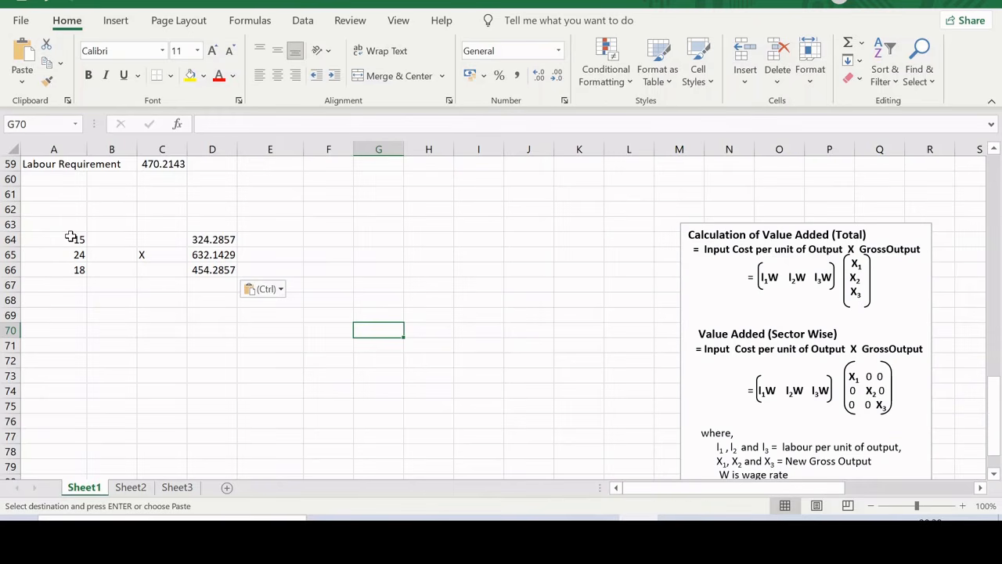
# Transpose the unit labour costs into F65:H65 with the array formula =TRANSPOSE(A64:A66) and shade the row light blue
pyautogui.moveTo(72, 239); pyautogui.dragTo(71, 270)
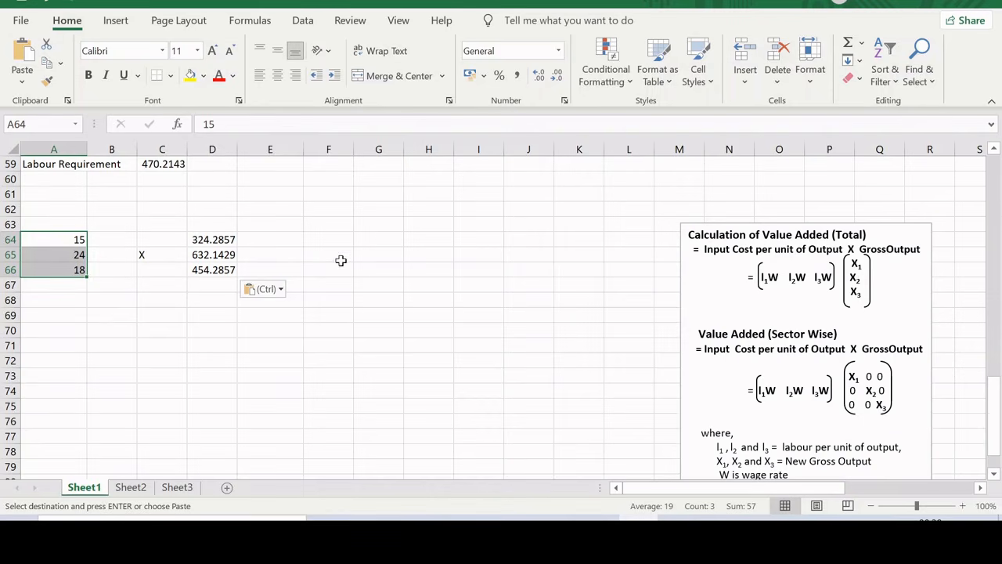
pyautogui.moveTo(329, 257); pyautogui.dragTo(431, 261)
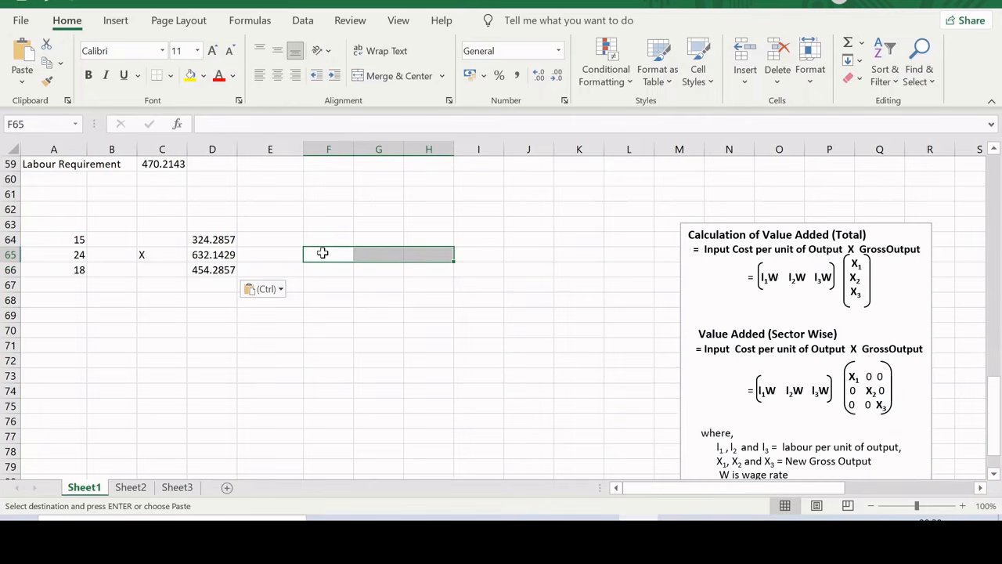
pyautogui.press('Escape')
pyautogui.write('=')
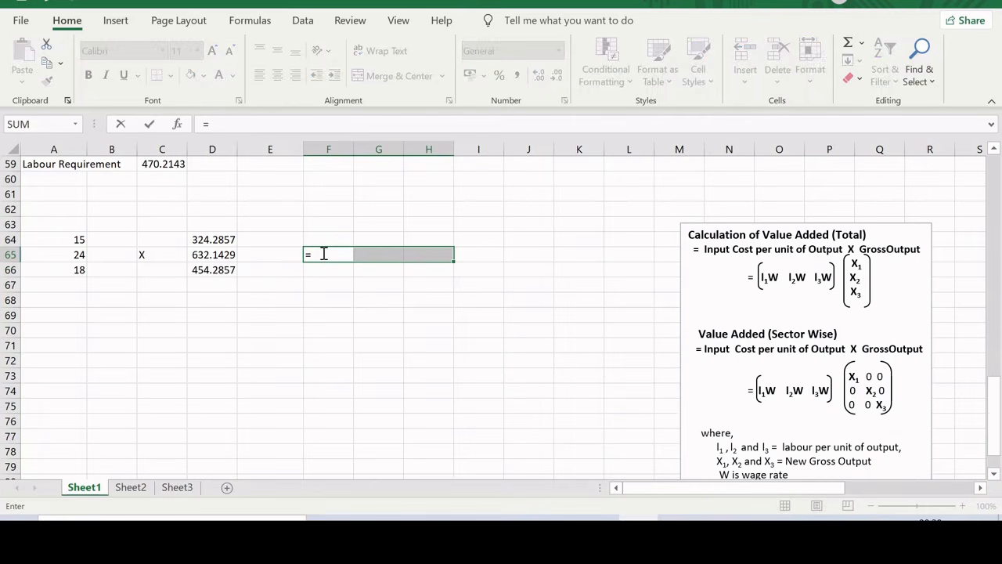
pyautogui.write('transpo')
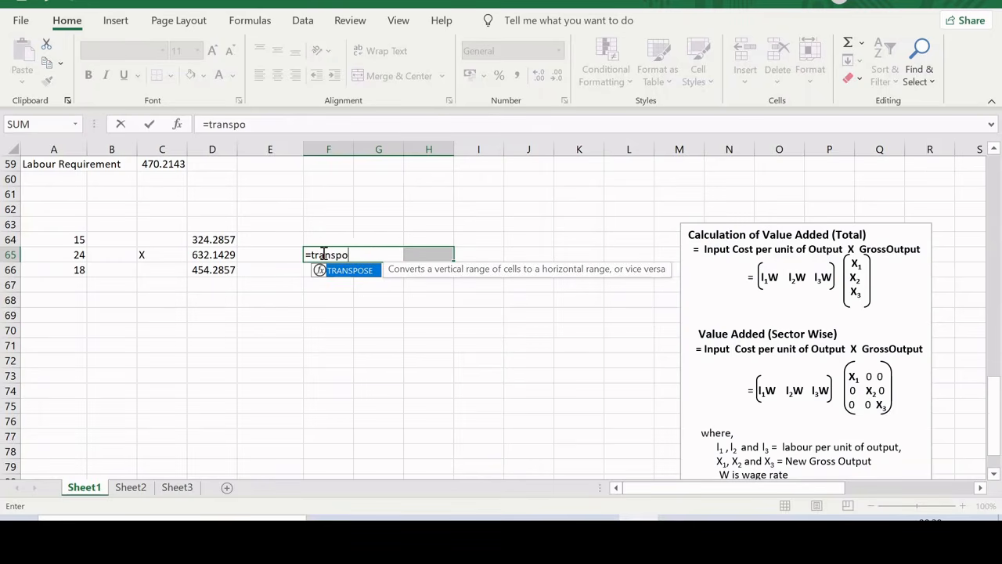
pyautogui.write('se(')
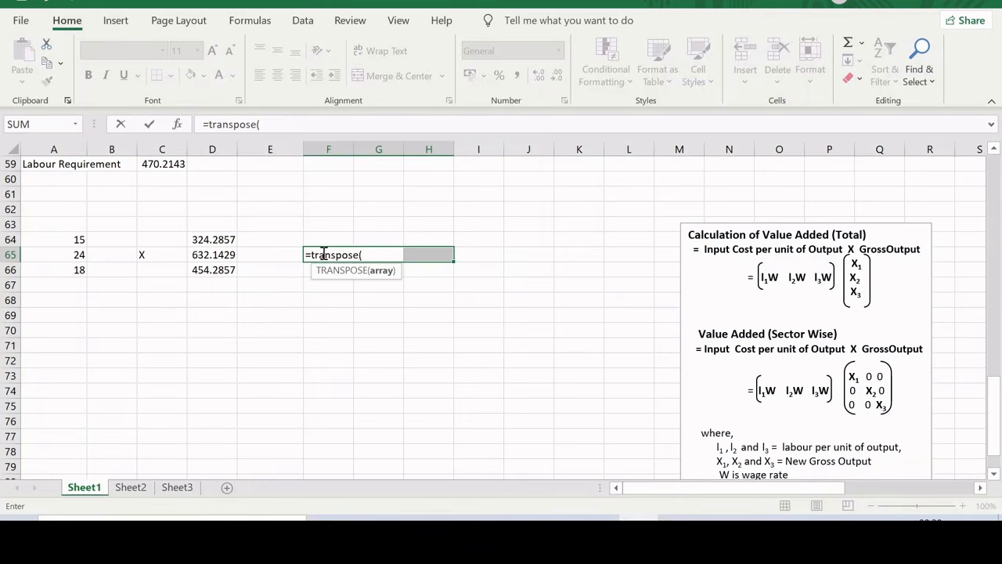
pyautogui.moveTo(60, 239); pyautogui.dragTo(61, 268)
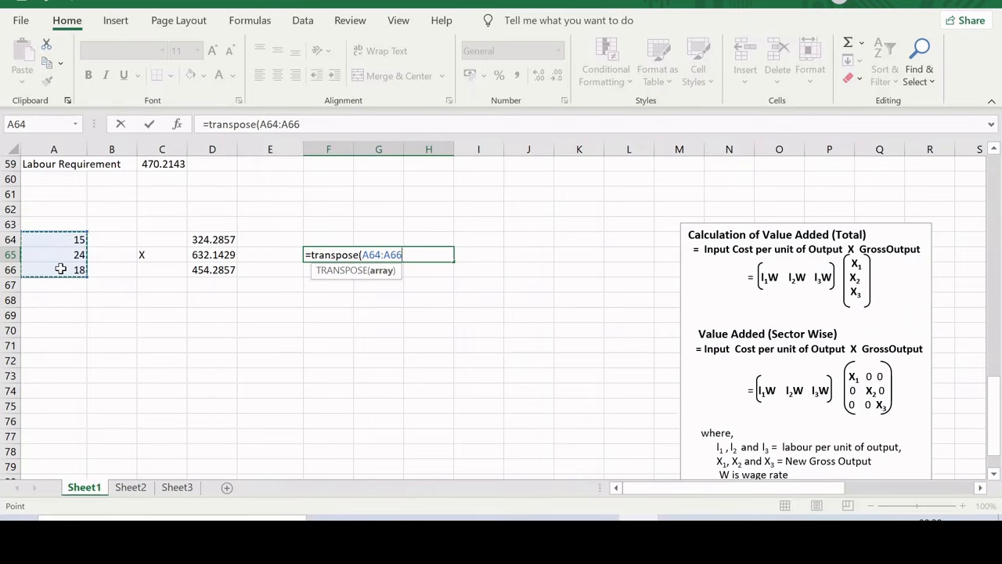
pyautogui.write(')')
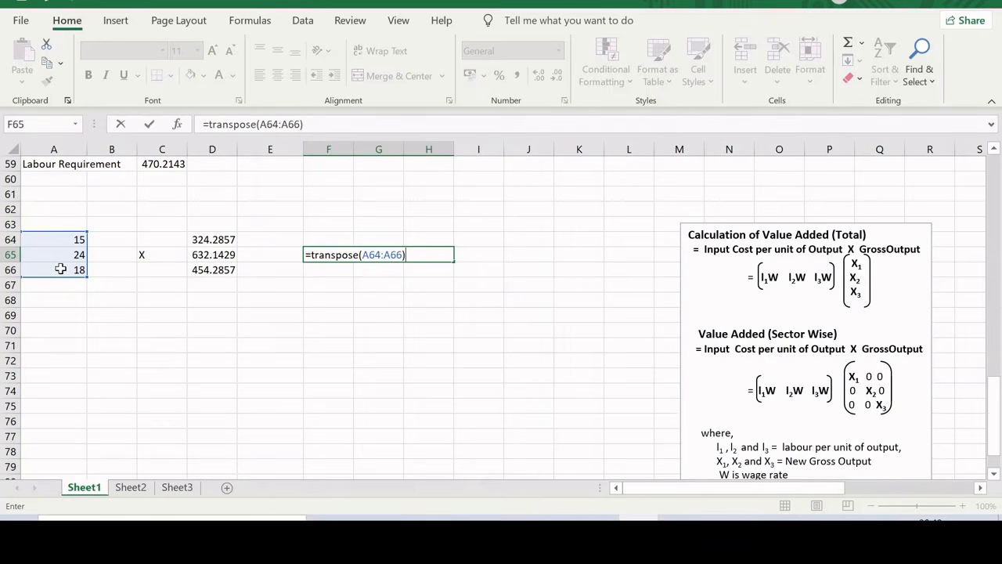
pyautogui.hotkey('ctrl', 'shift', 'Return')
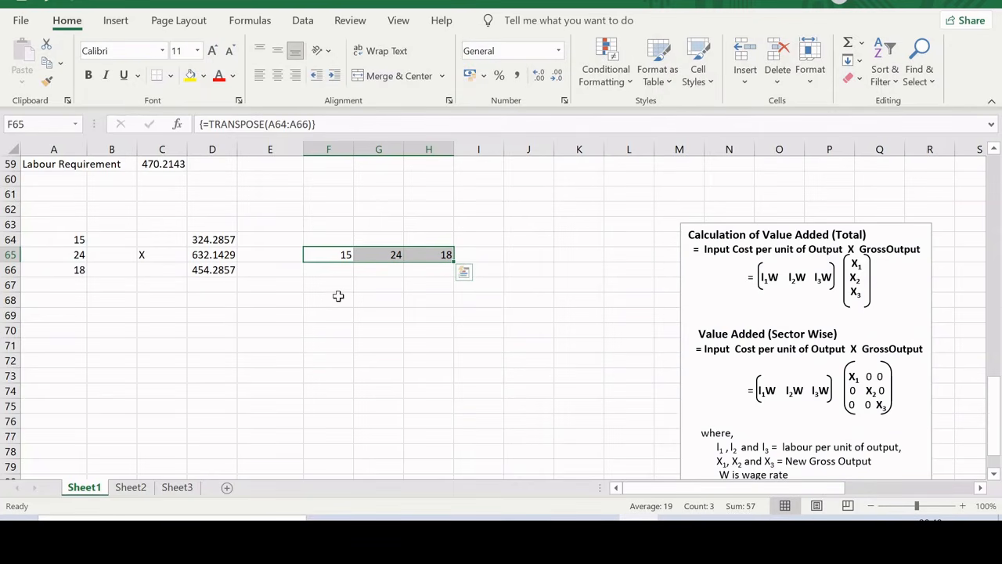
pyautogui.click(206, 76)
pyautogui.click(251, 143)
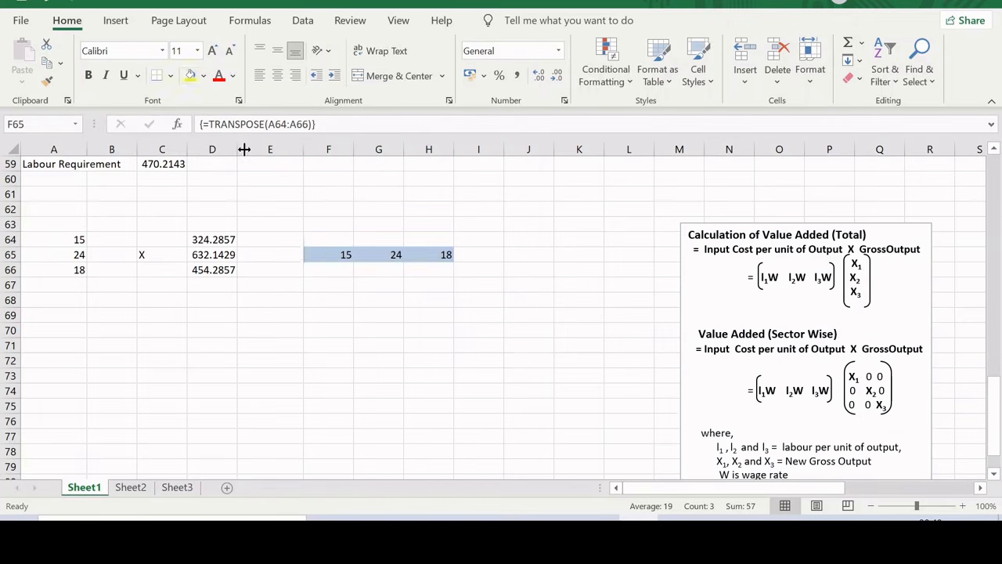
# Shade the new gross output vector in D64:D66 light blue
pyautogui.click(214, 234)
pyautogui.moveTo(213, 234); pyautogui.dragTo(216, 270)
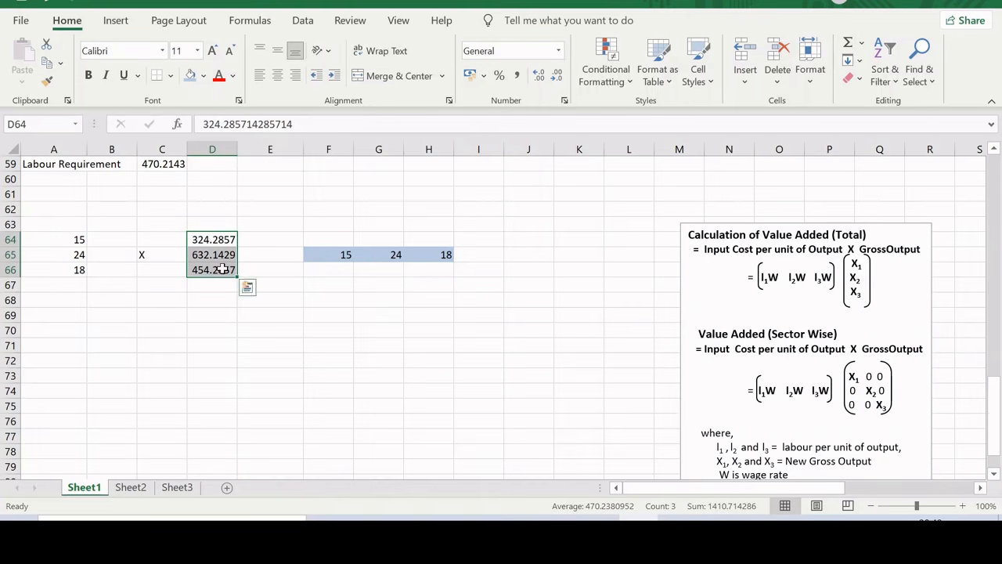
pyautogui.click(190, 75)
pyautogui.click(368, 317)
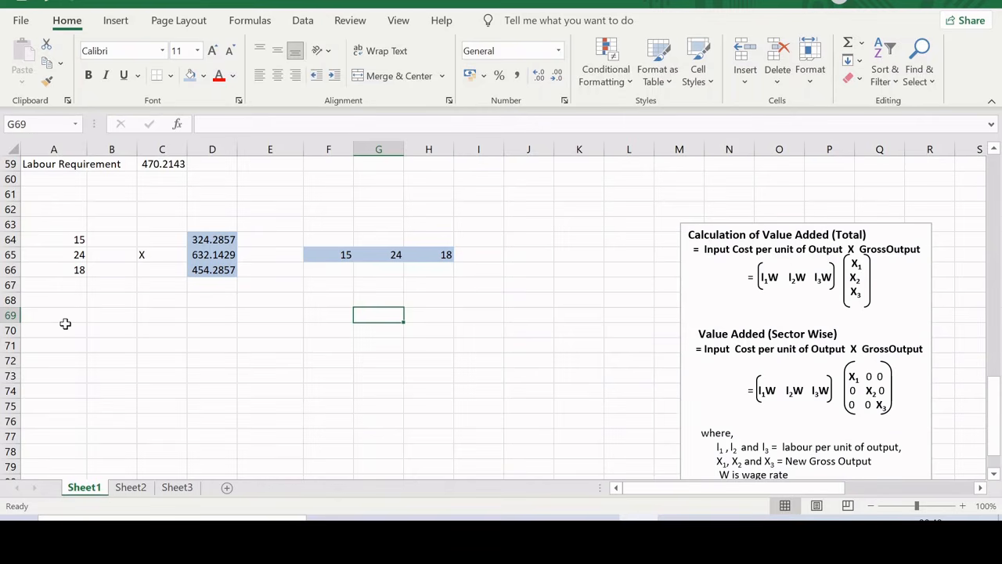
# Enter the label "Value Added" in A69
pyautogui.click(62, 326)
pyautogui.click(60, 317)
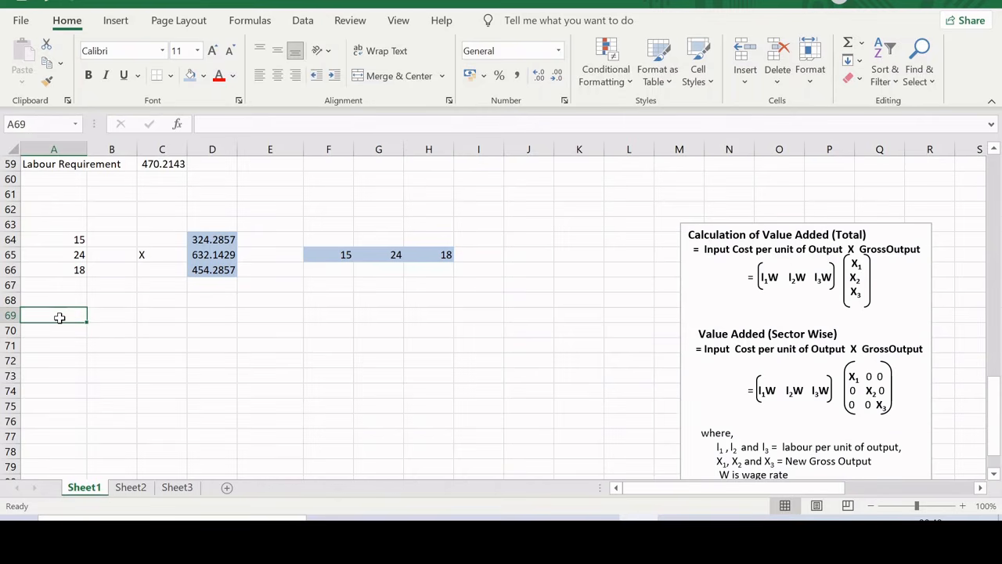
pyautogui.write('Valu')
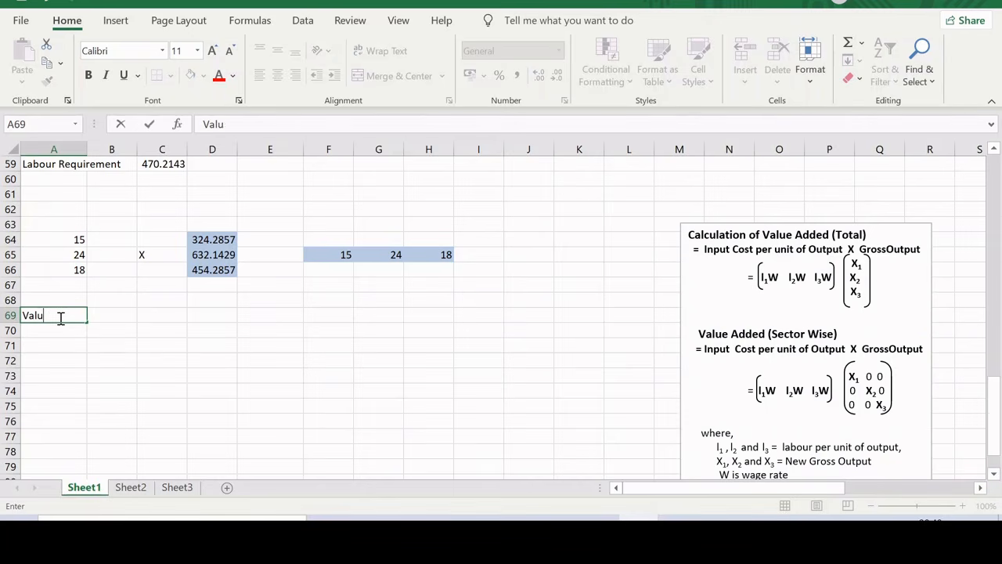
pyautogui.write('e Added')
pyautogui.click(151, 317)
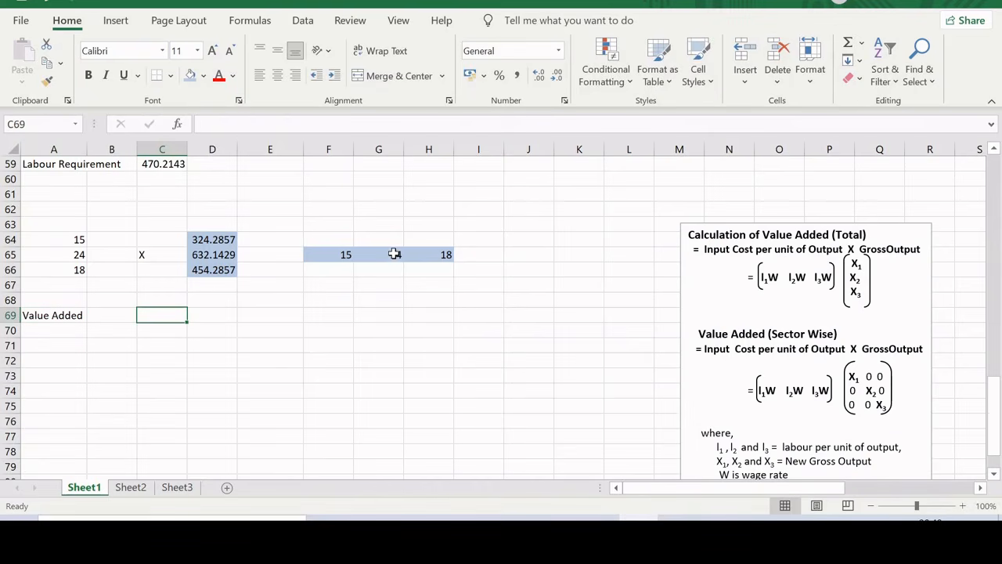
# Compute the total value added in C69 with the formula =MMULT(F65:H65,D64:D66)
pyautogui.moveTo(331, 255); pyautogui.dragTo(420, 255)
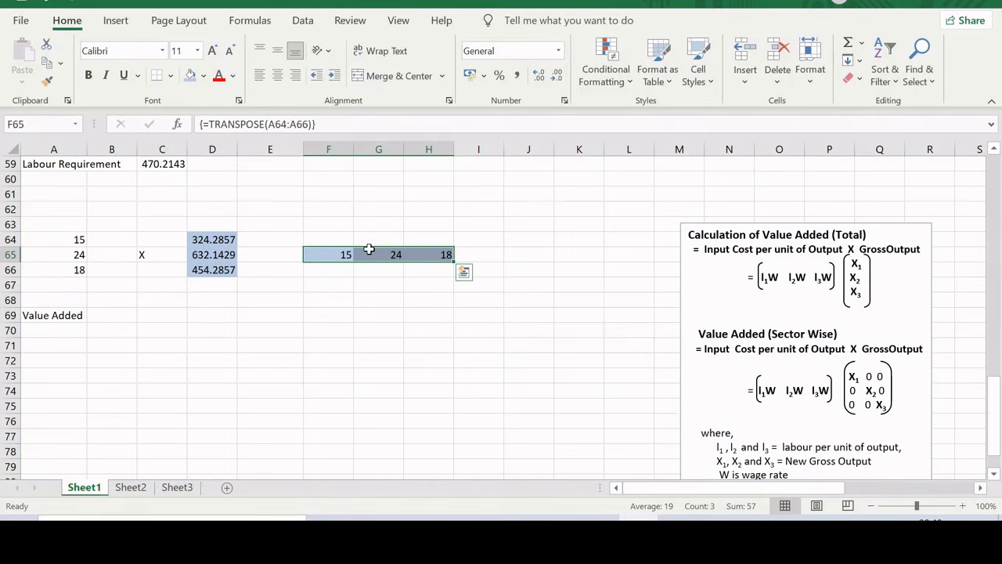
pyautogui.moveTo(222, 233); pyautogui.dragTo(226, 267)
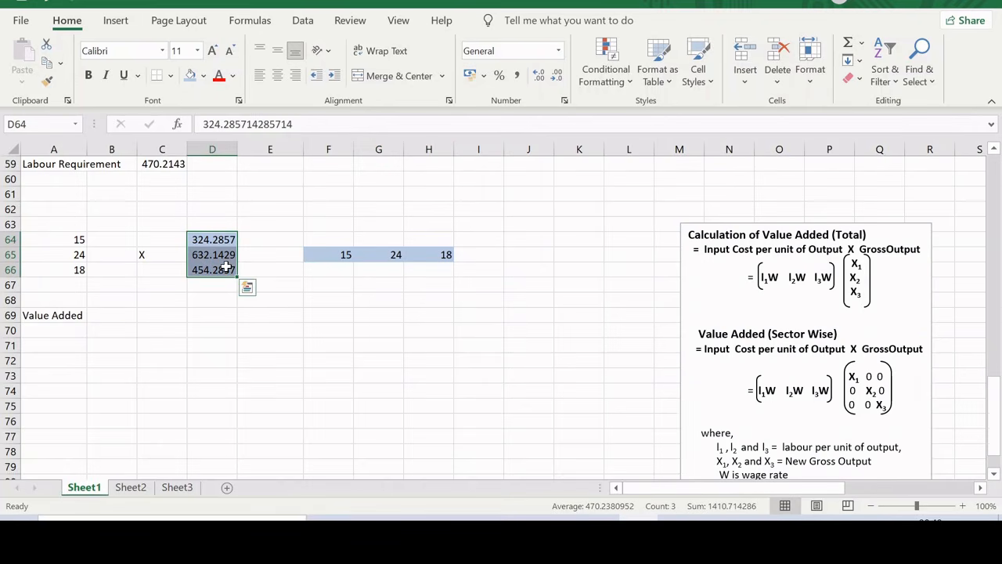
pyautogui.click(160, 317)
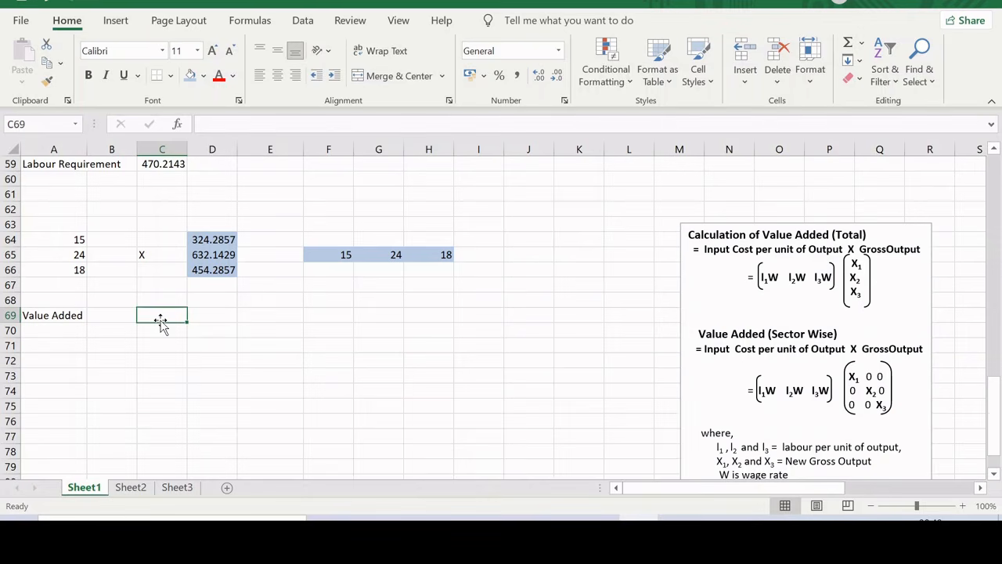
pyautogui.write('=')
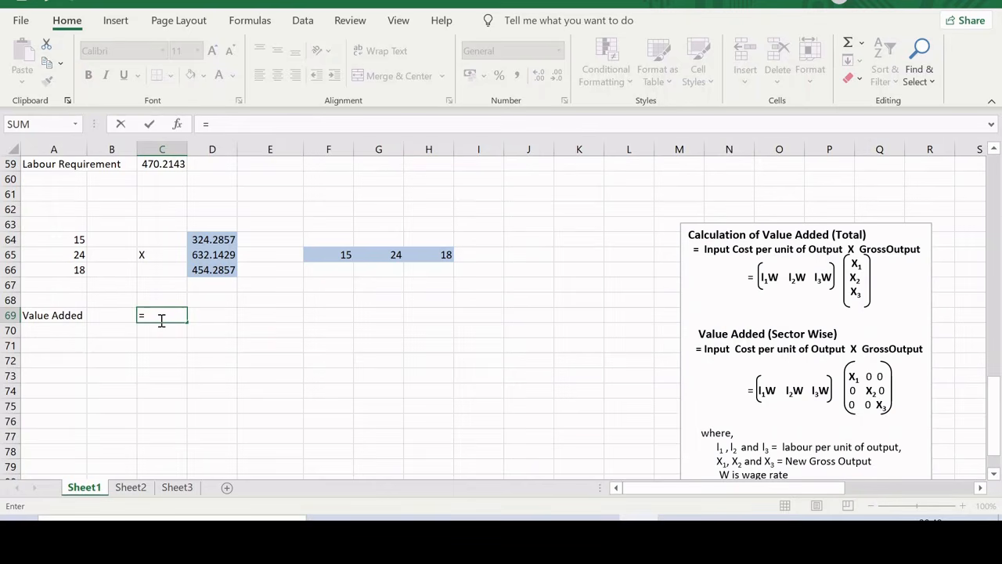
pyautogui.write('M')
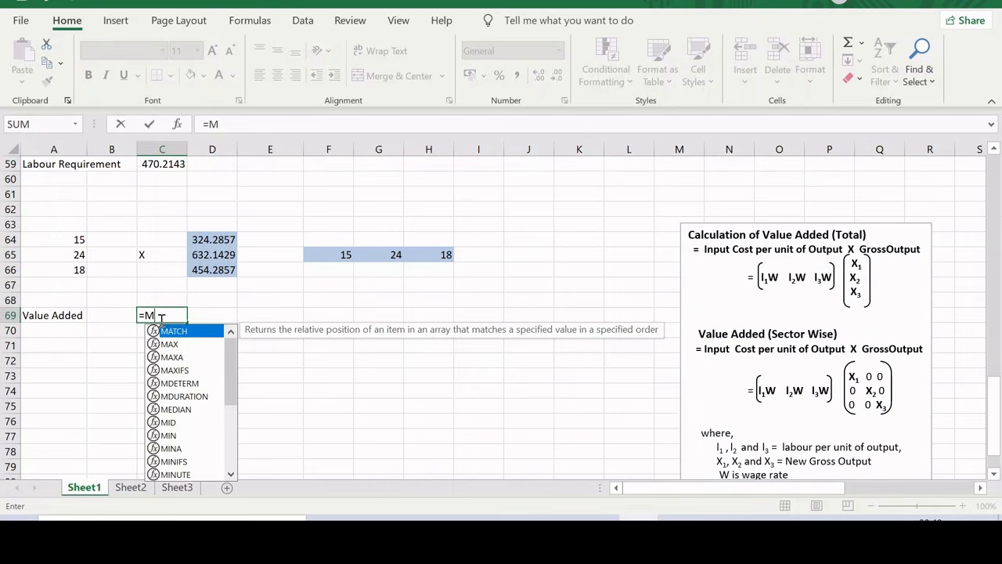
pyautogui.write('MU')
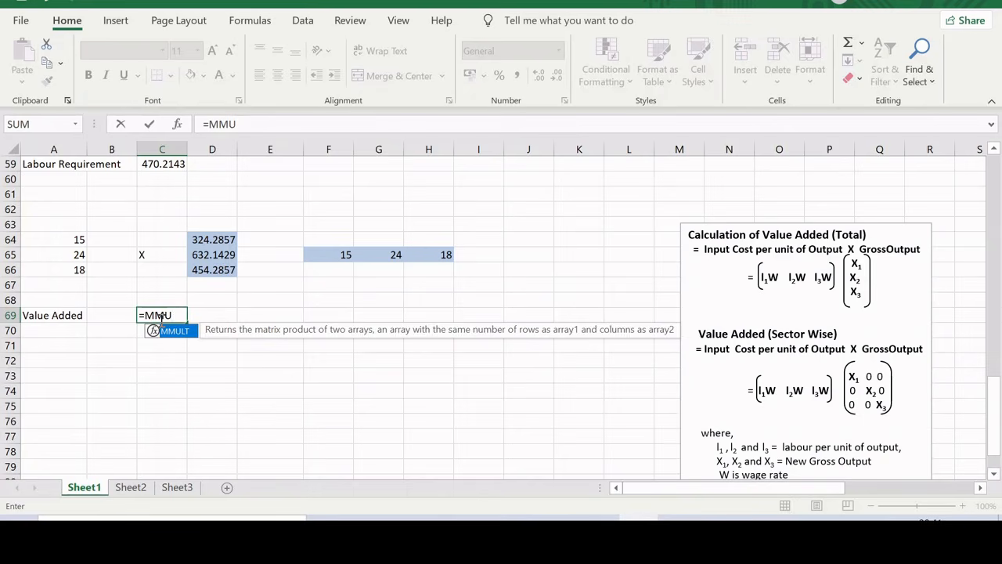
pyautogui.write('LRT')
pyautogui.press('BackSpace')
pyautogui.press('BackSpace')
pyautogui.press('BackSpace')
pyautogui.write('LT(')
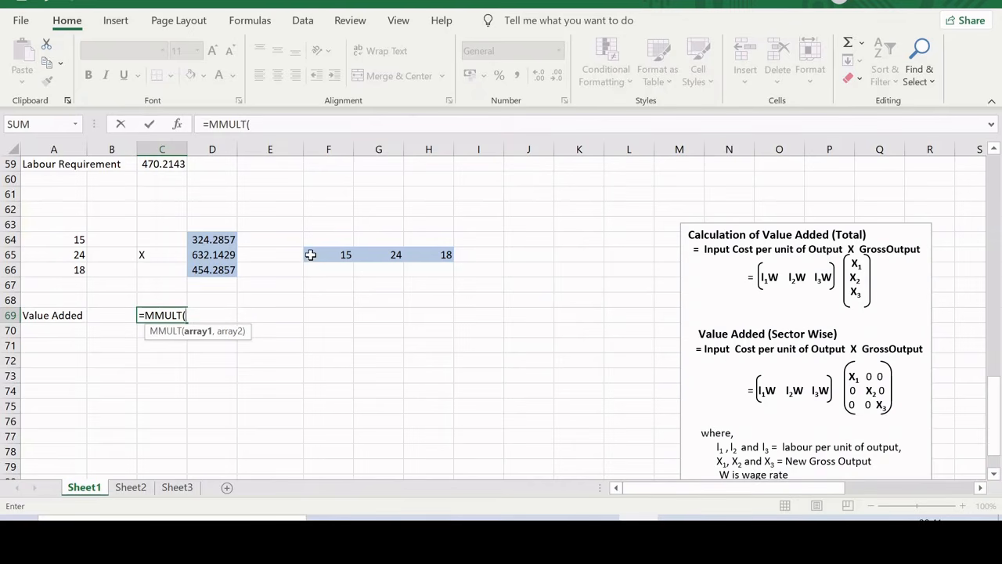
pyautogui.moveTo(310, 254); pyautogui.dragTo(418, 261)
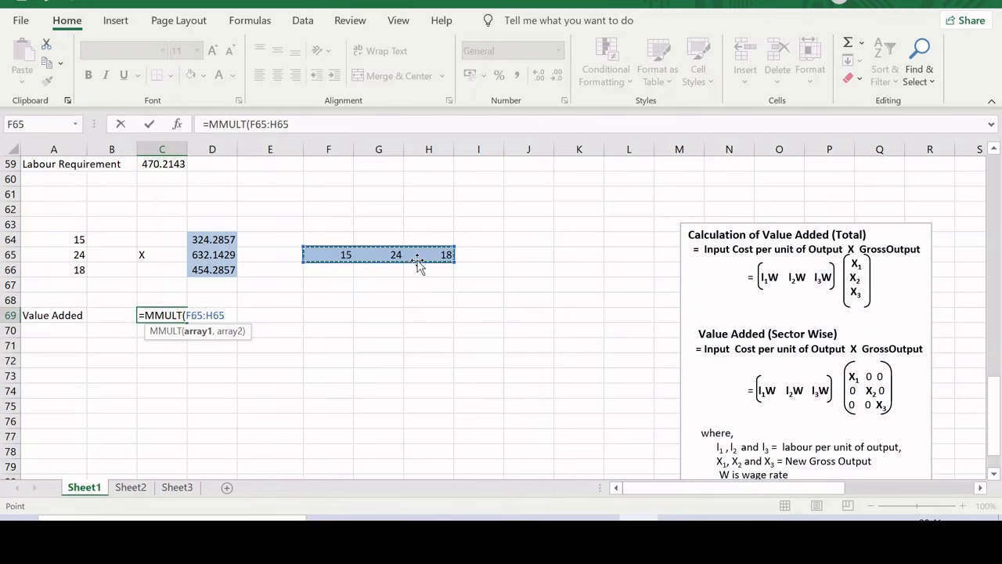
pyautogui.write(',')
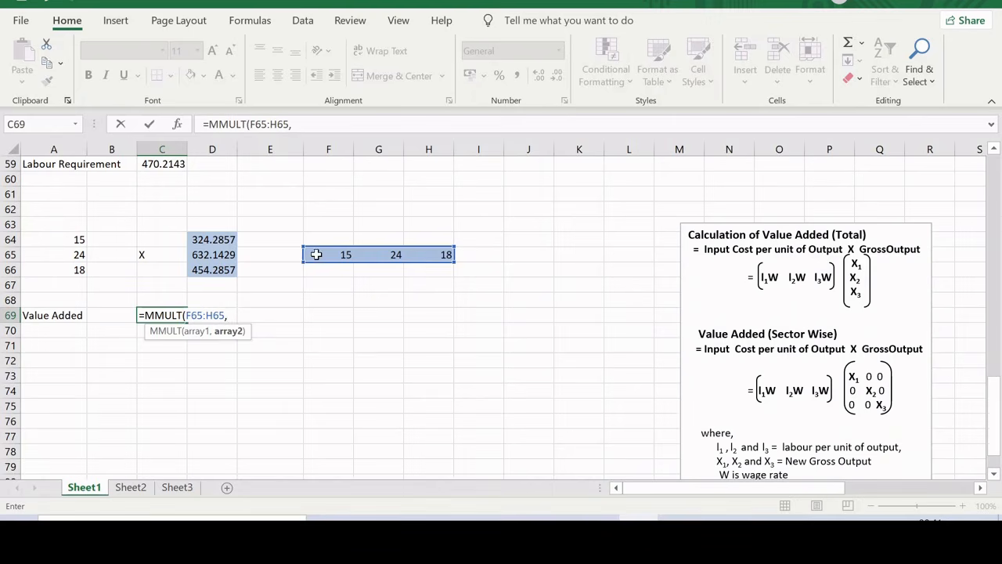
pyautogui.moveTo(214, 239); pyautogui.dragTo(214, 262)
pyautogui.write(')')
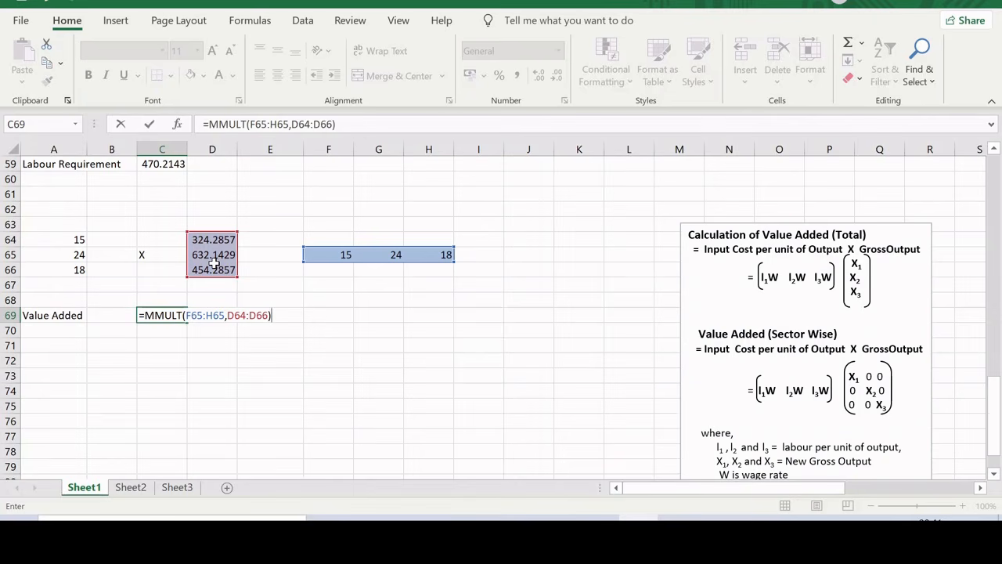
pyautogui.press('Return')
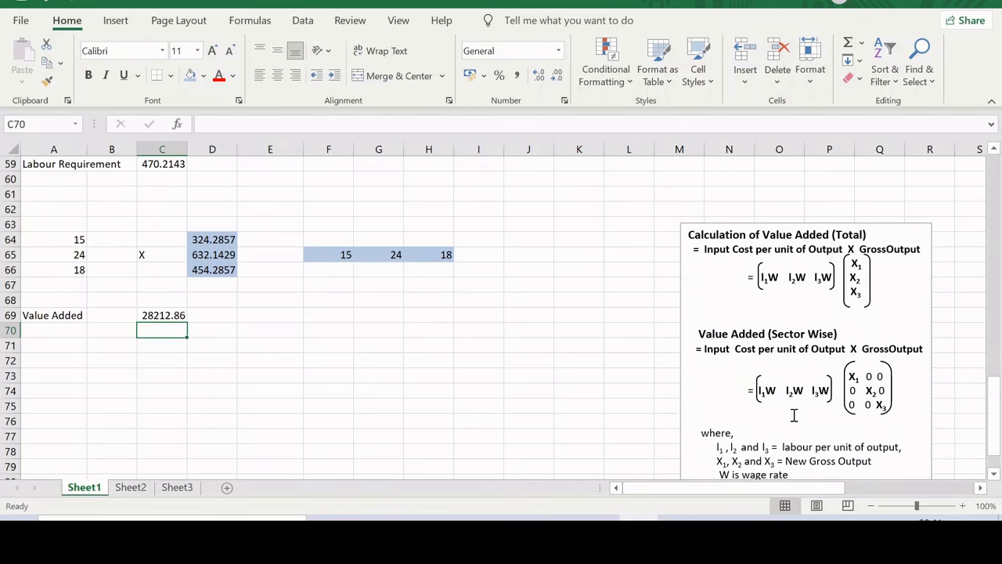
# Lay out the new gross outputs as a diagonal matrix in B72:D74, labelled X in A73, and shade it light blue
pyautogui.moveTo(997, 394); pyautogui.dragTo(998, 403)
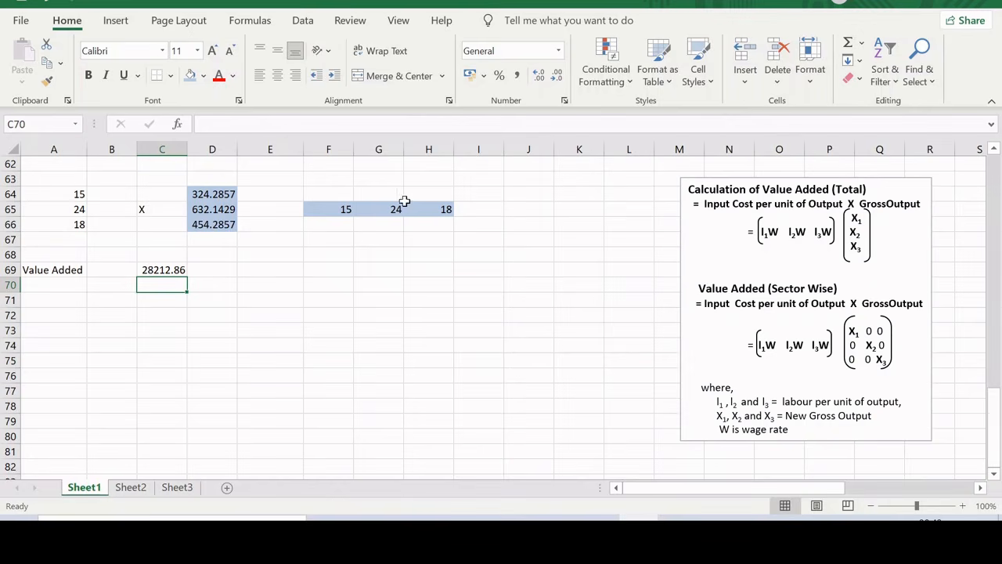
pyautogui.moveTo(344, 209); pyautogui.dragTo(418, 206)
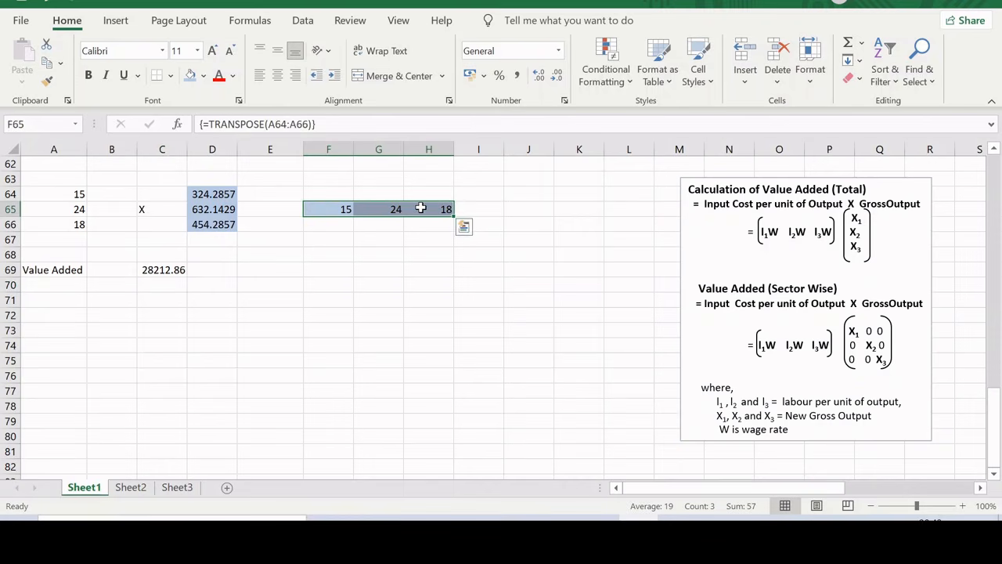
pyautogui.click(514, 301)
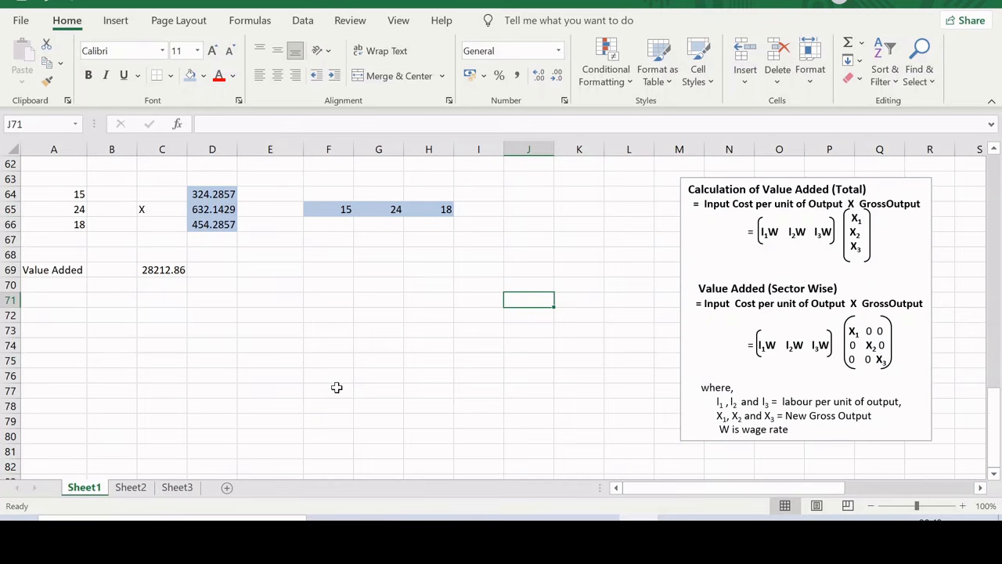
pyautogui.click(345, 360)
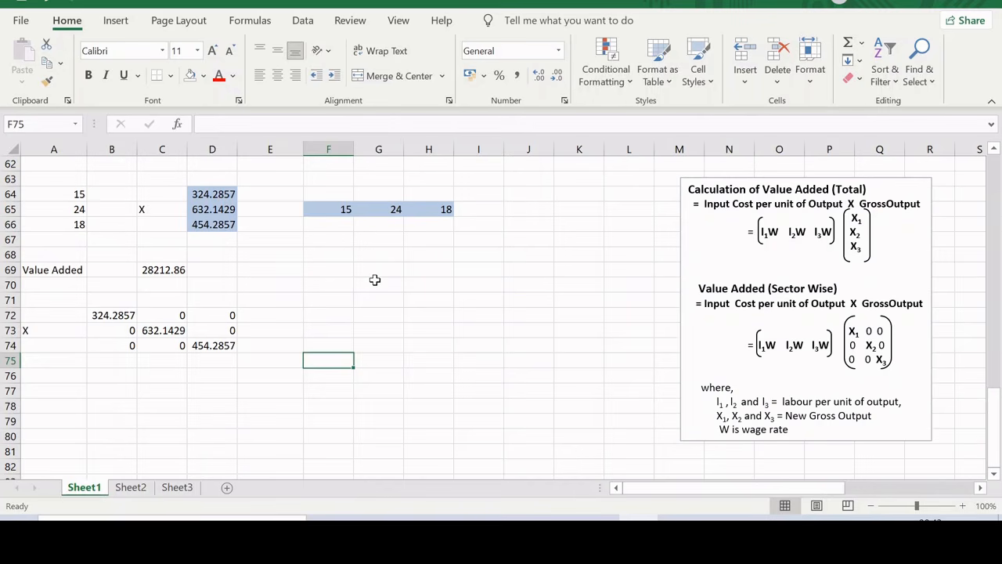
pyautogui.moveTo(324, 208); pyautogui.dragTo(423, 211)
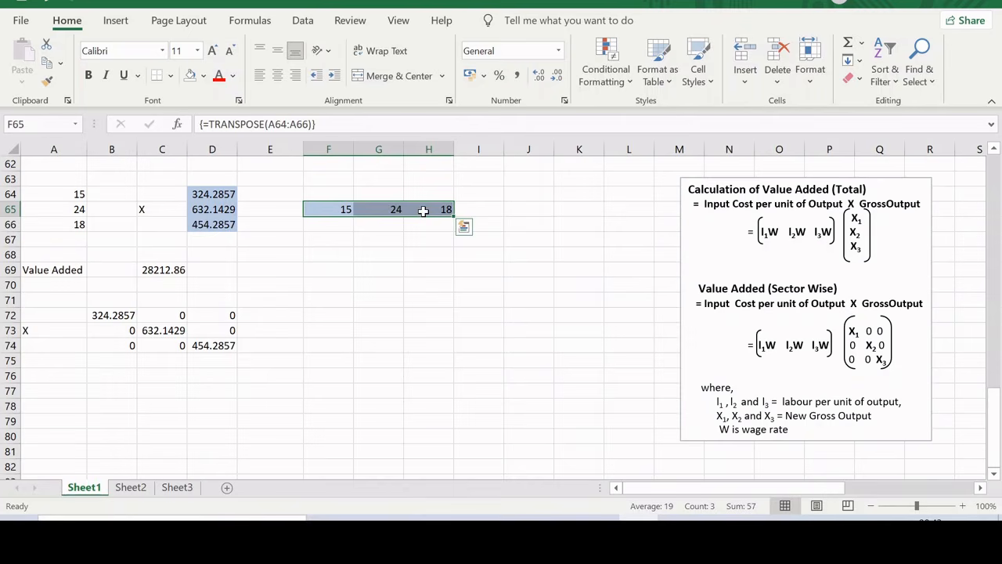
pyautogui.moveTo(96, 314); pyautogui.dragTo(202, 358)
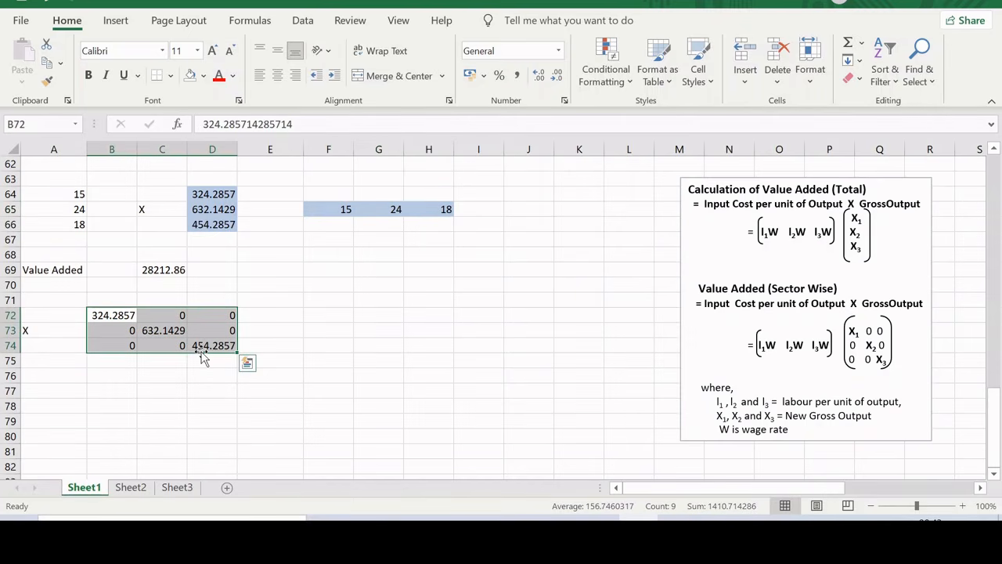
pyautogui.click(202, 78)
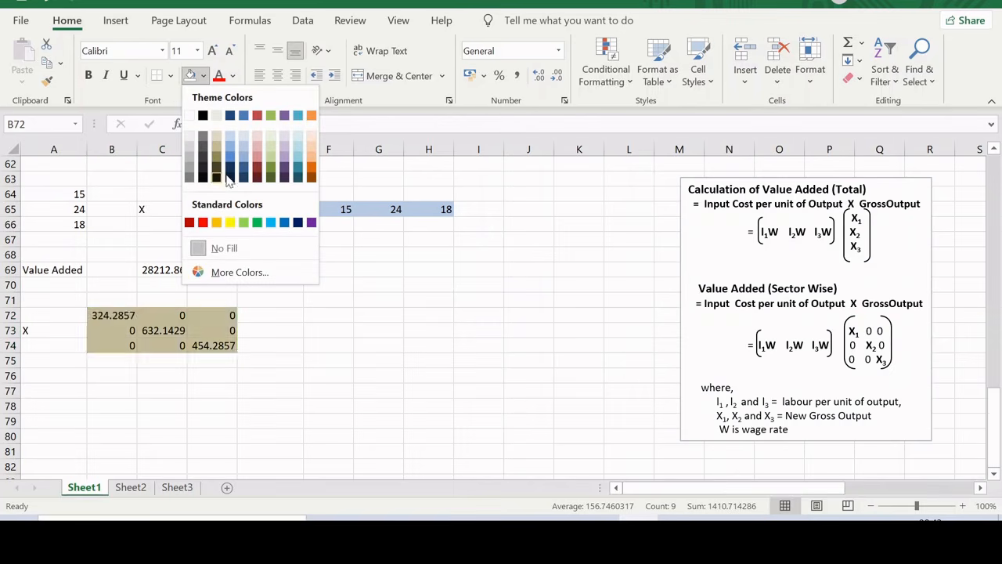
pyautogui.click(243, 157)
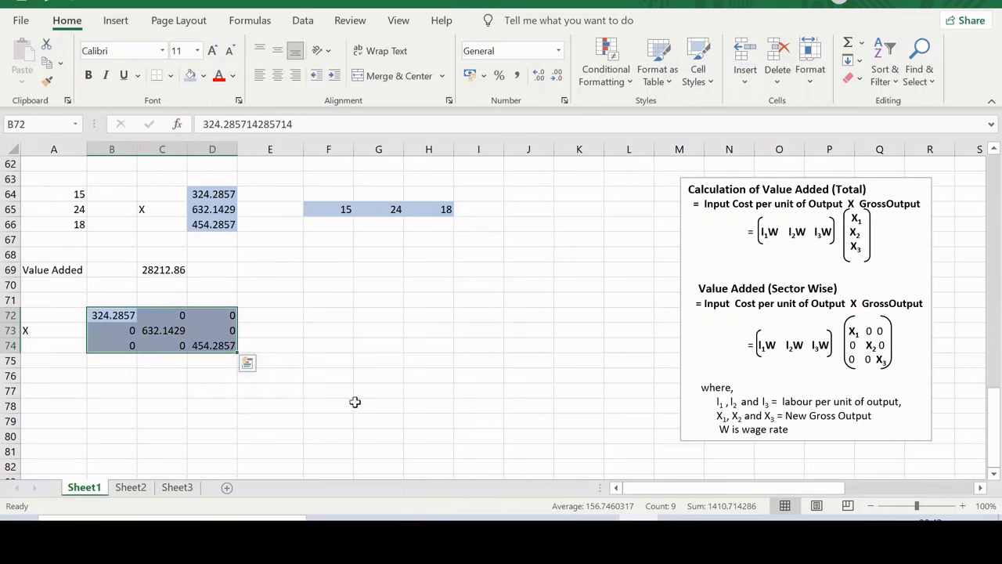
pyautogui.click(364, 419)
# Enter the label "Value Added sector wise" in A77
pyautogui.click(60, 393)
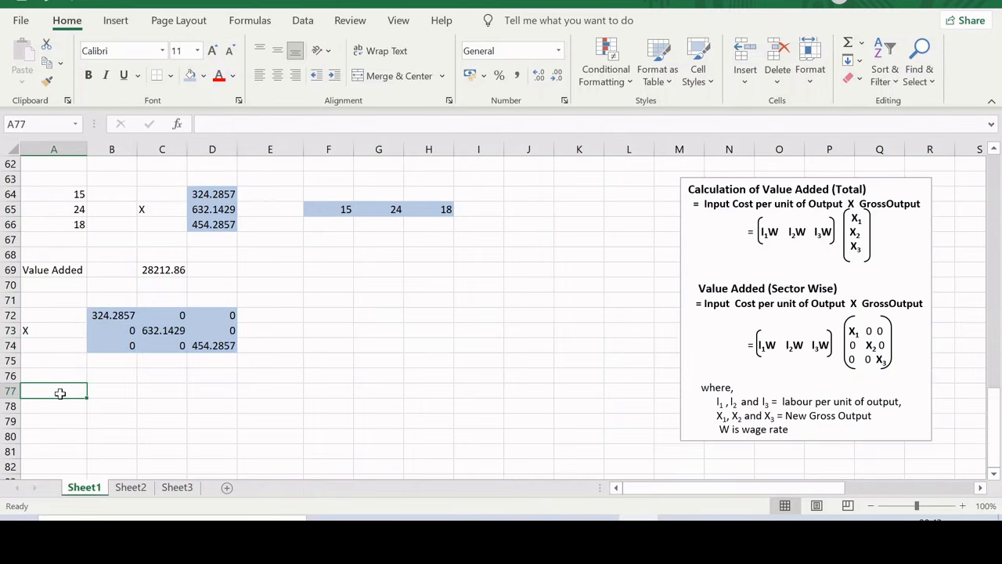
pyautogui.write('v')
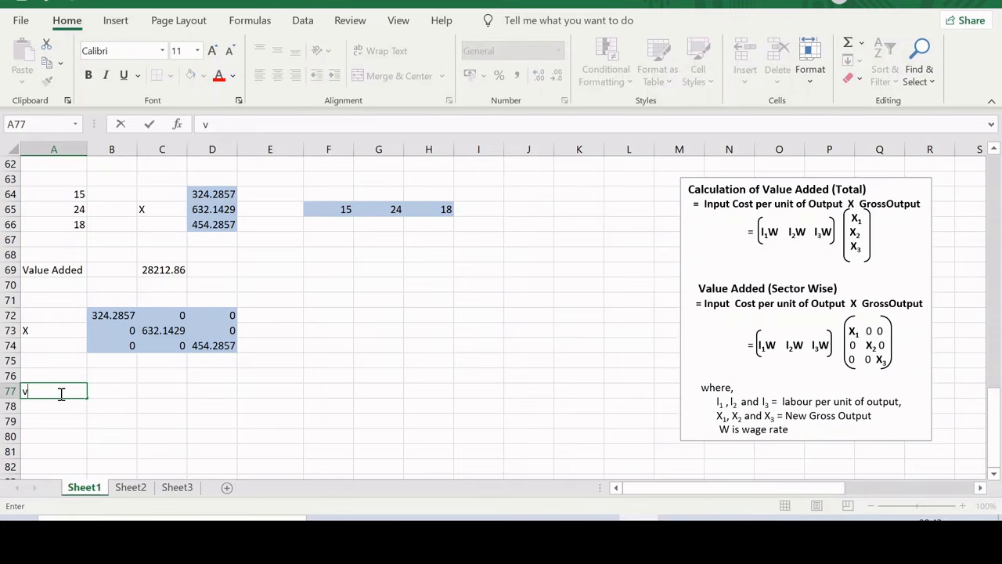
pyautogui.press('BackSpace')
pyautogui.write('Value Added')
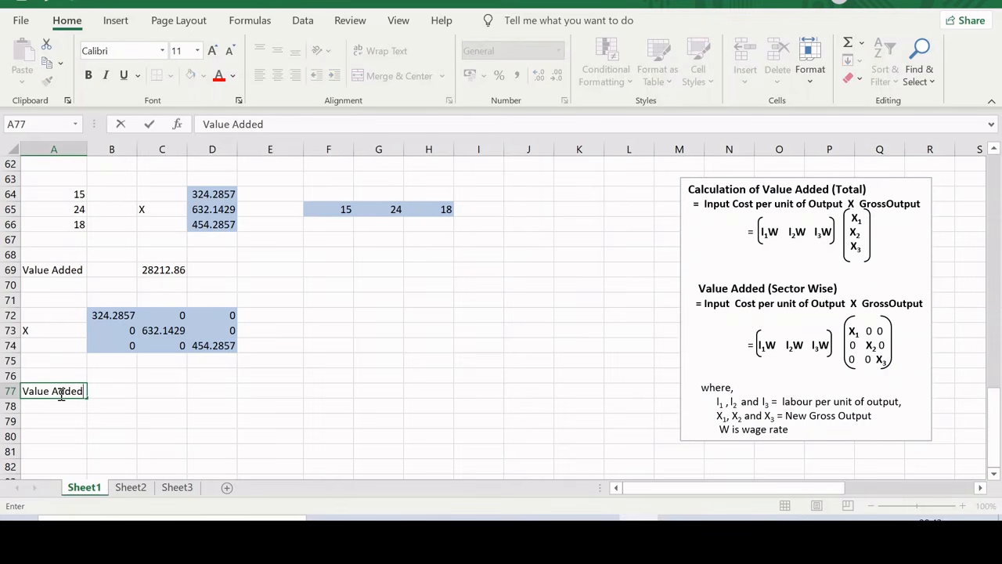
pyautogui.write(' sector wise')
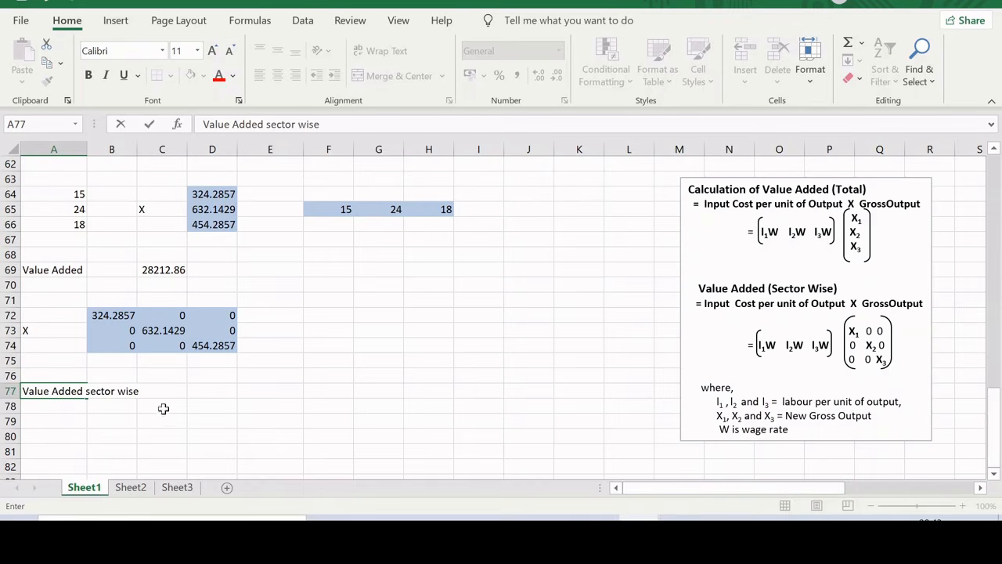
pyautogui.click(202, 416)
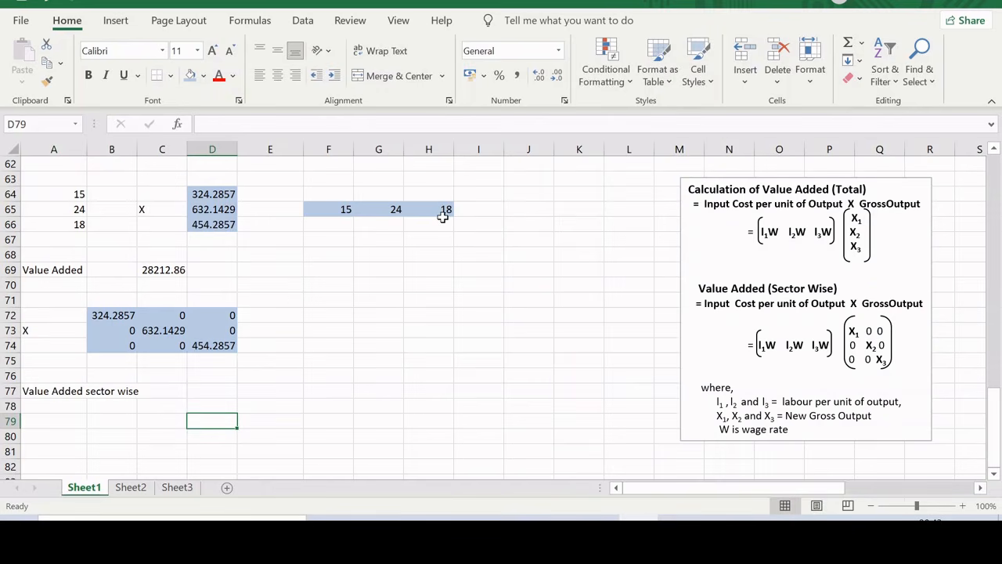
pyautogui.moveTo(334, 214); pyautogui.dragTo(423, 225)
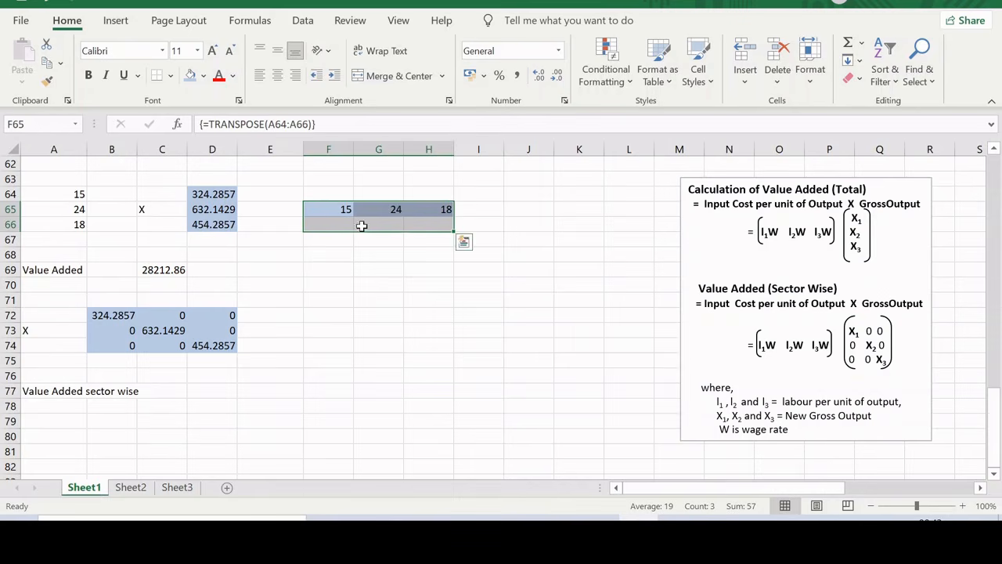
pyautogui.moveTo(99, 315); pyautogui.dragTo(207, 343)
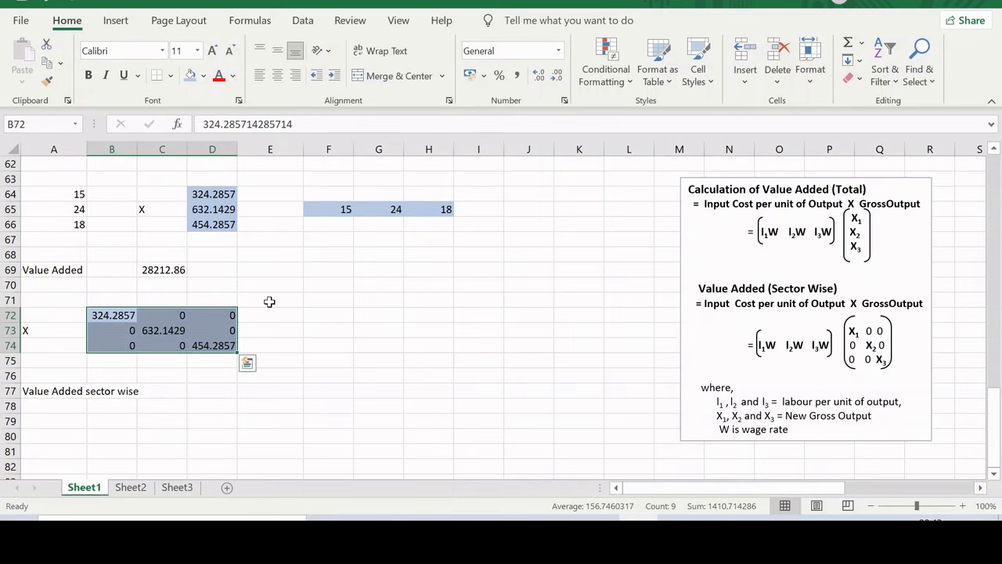
pyautogui.moveTo(329, 211); pyautogui.dragTo(432, 208)
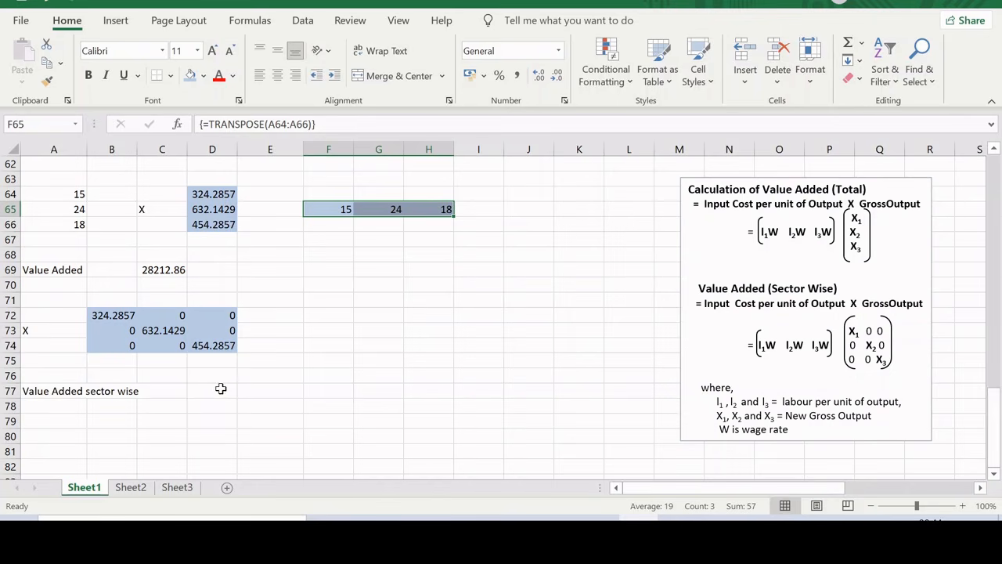
# Compute the sector-wise value added in D77:F77 with the array formula =MMULT(F65:H65,B72:D74)
pyautogui.moveTo(208, 392); pyautogui.dragTo(308, 393)
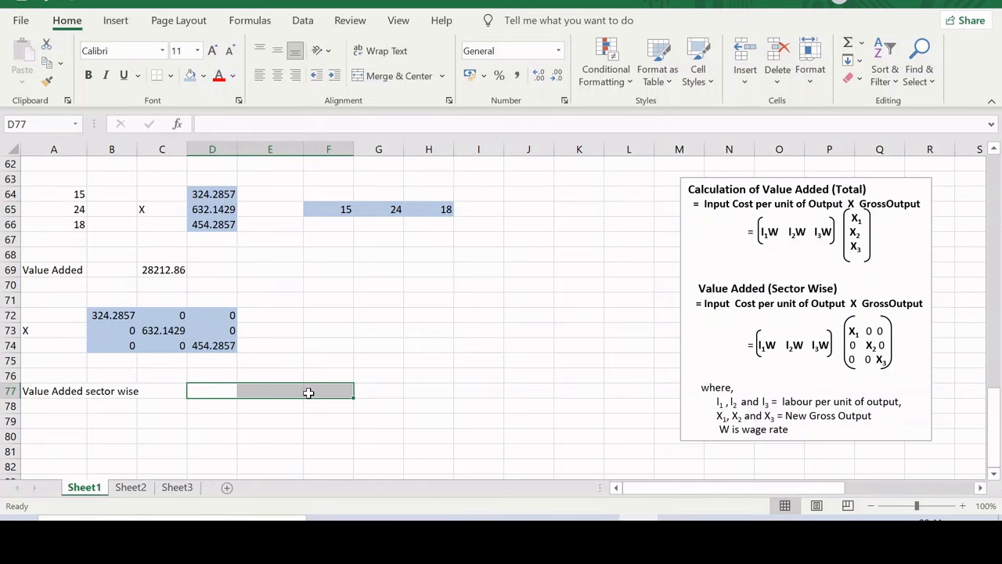
pyautogui.write('=')
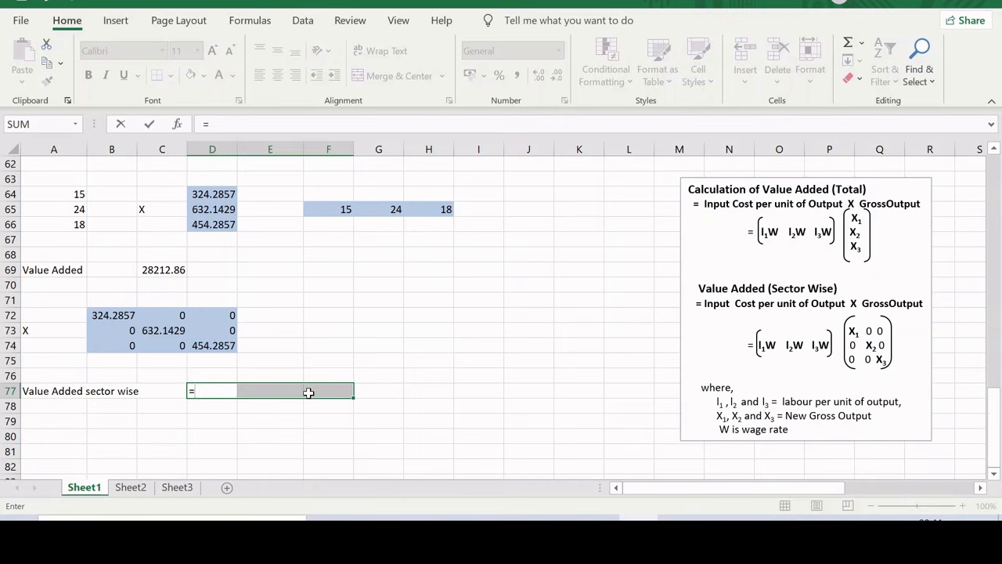
pyautogui.write('mm')
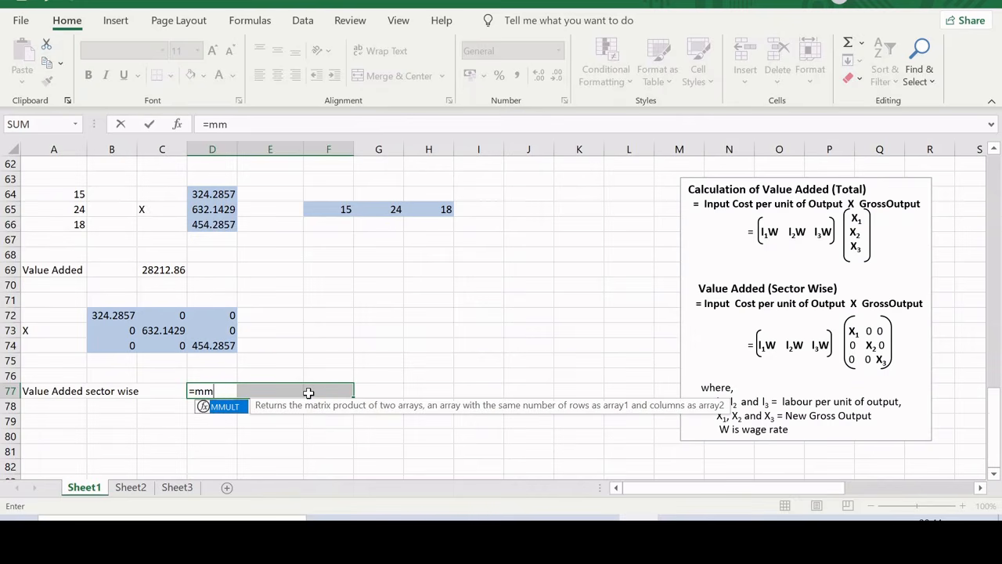
pyautogui.write('ult(')
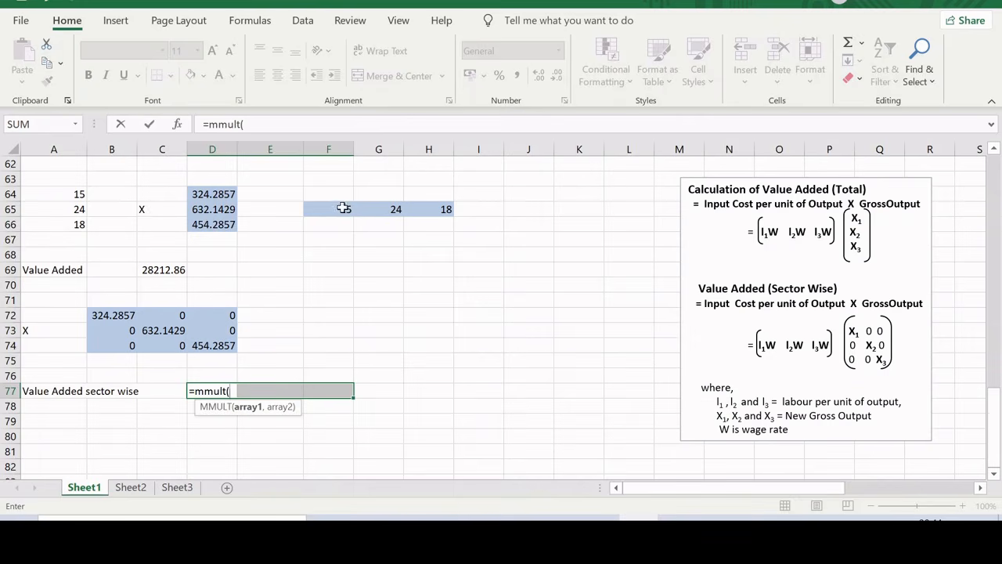
pyautogui.moveTo(336, 208); pyautogui.dragTo(425, 220)
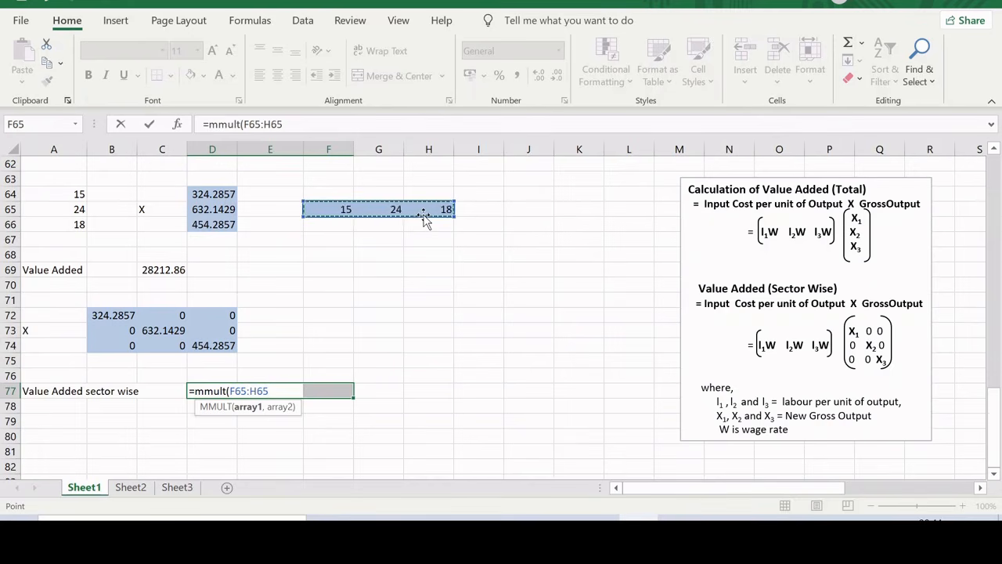
pyautogui.write(',')
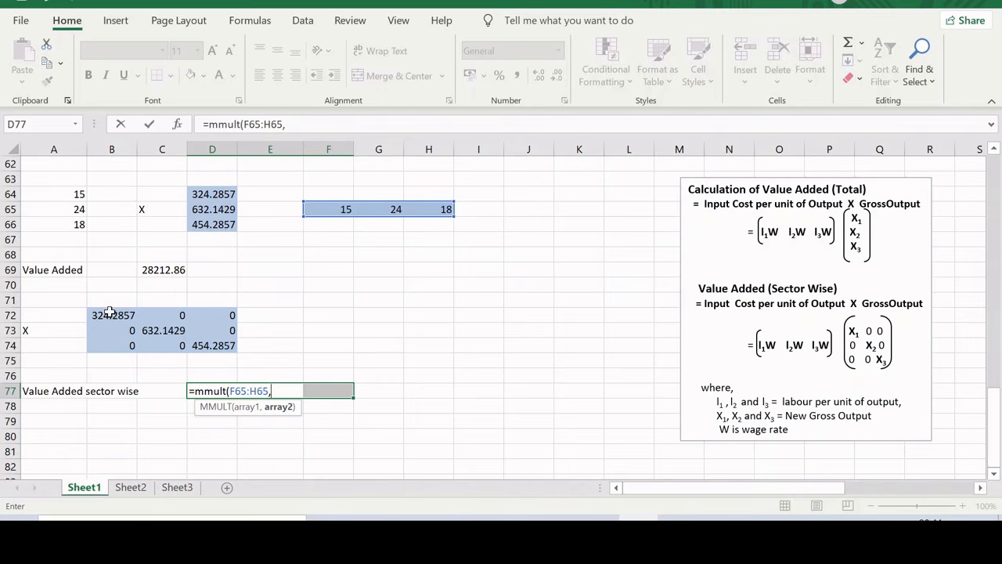
pyautogui.moveTo(110, 313); pyautogui.dragTo(201, 343)
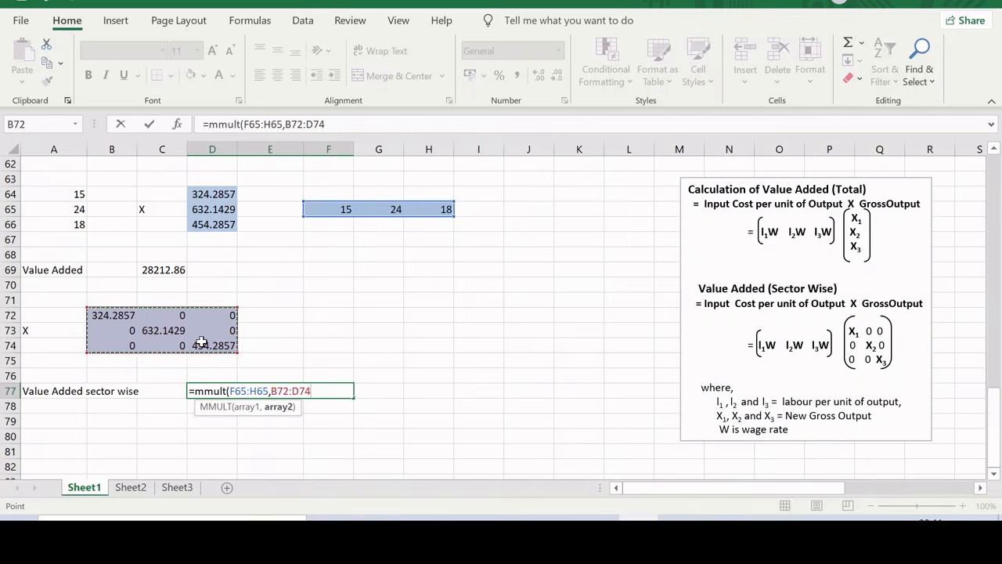
pyautogui.write(')')
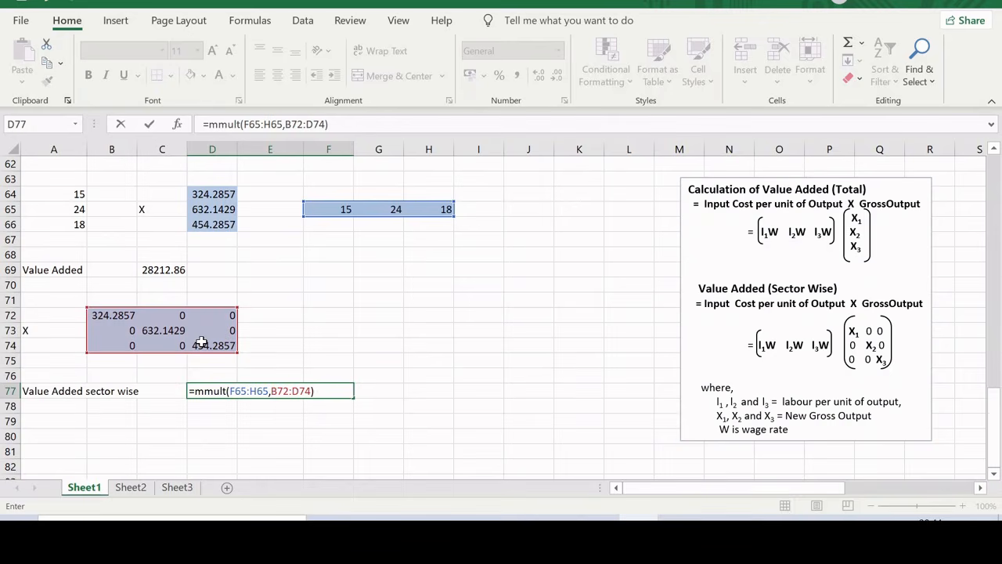
pyautogui.hotkey('ctrl', 'shift', 'Return')
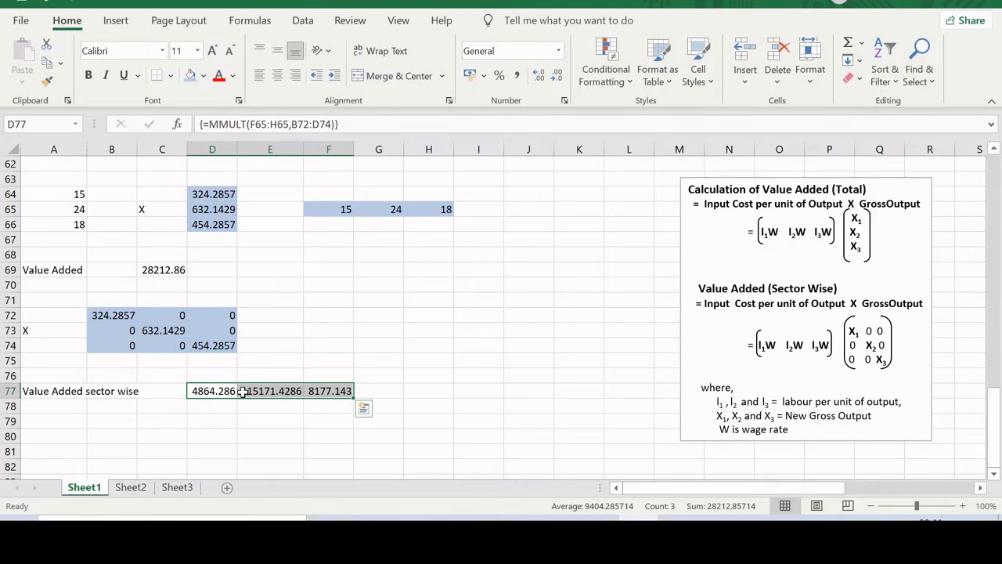
pyautogui.click(430, 394)
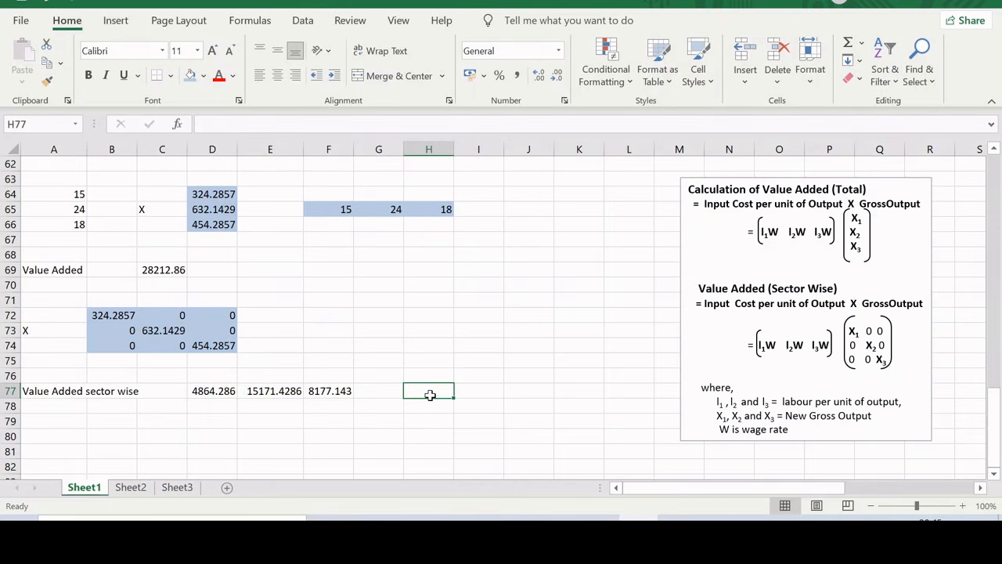